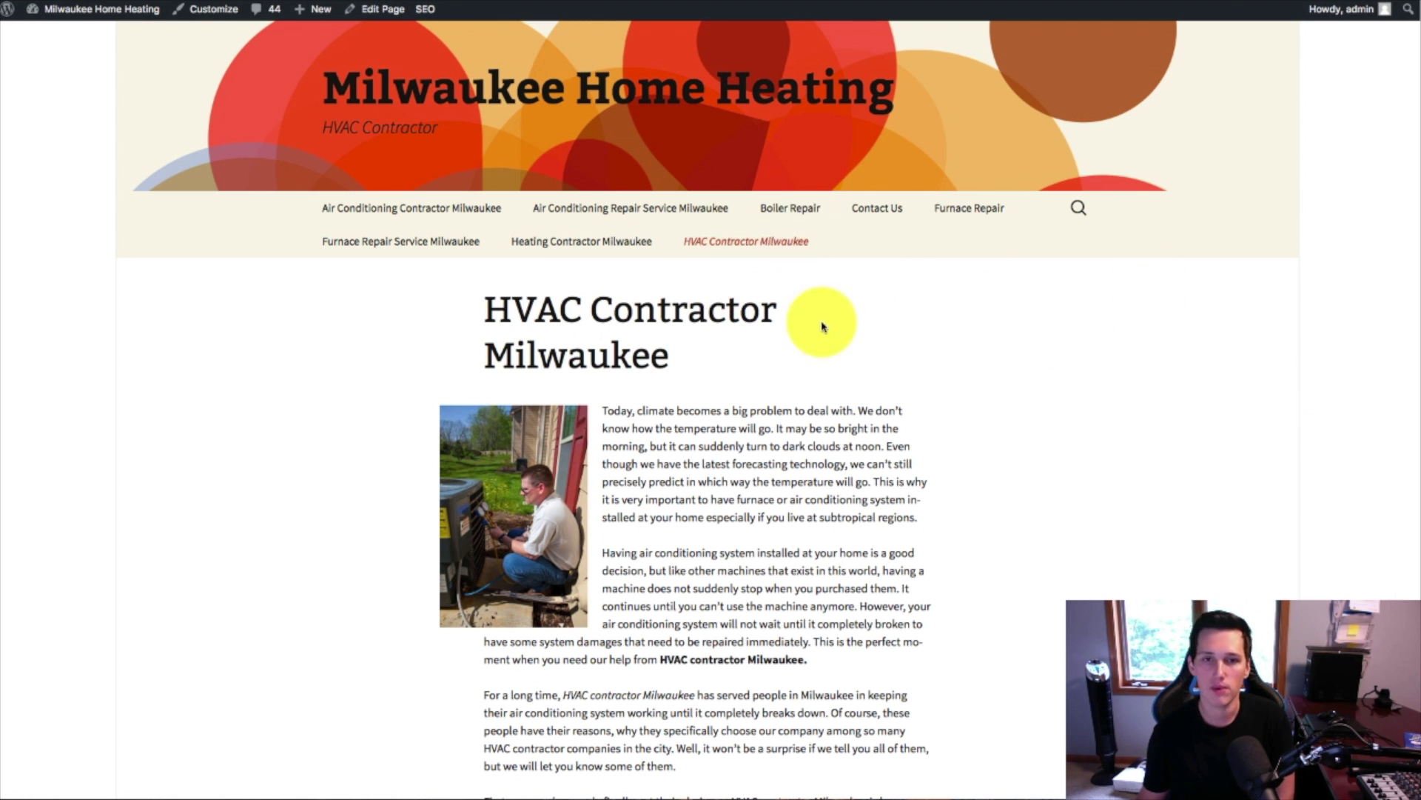
{"action": "scroll", "coordinate": [1145, 424], "scroll_direction": "down", "scroll_amount": 3}
{"action": "scroll", "coordinate": [1142, 413], "scroll_direction": "up", "scroll_amount": 3}
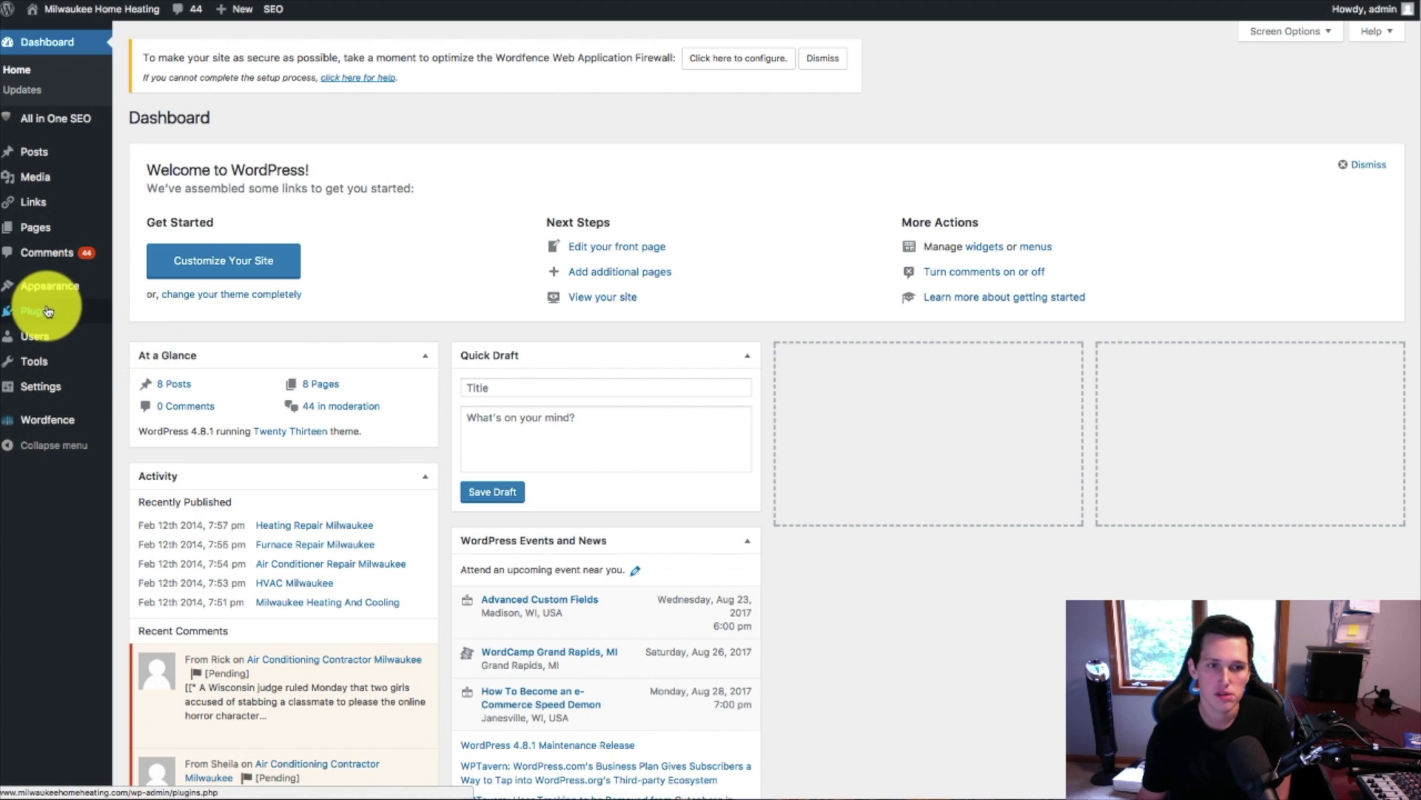
- Install a new theme from the uploaded file OS-Lead-Gen-Theme.zip and activate it
{"action": "mouse_move", "coordinate": [47, 286]}
{"action": "left_click", "coordinate": [148, 314]}
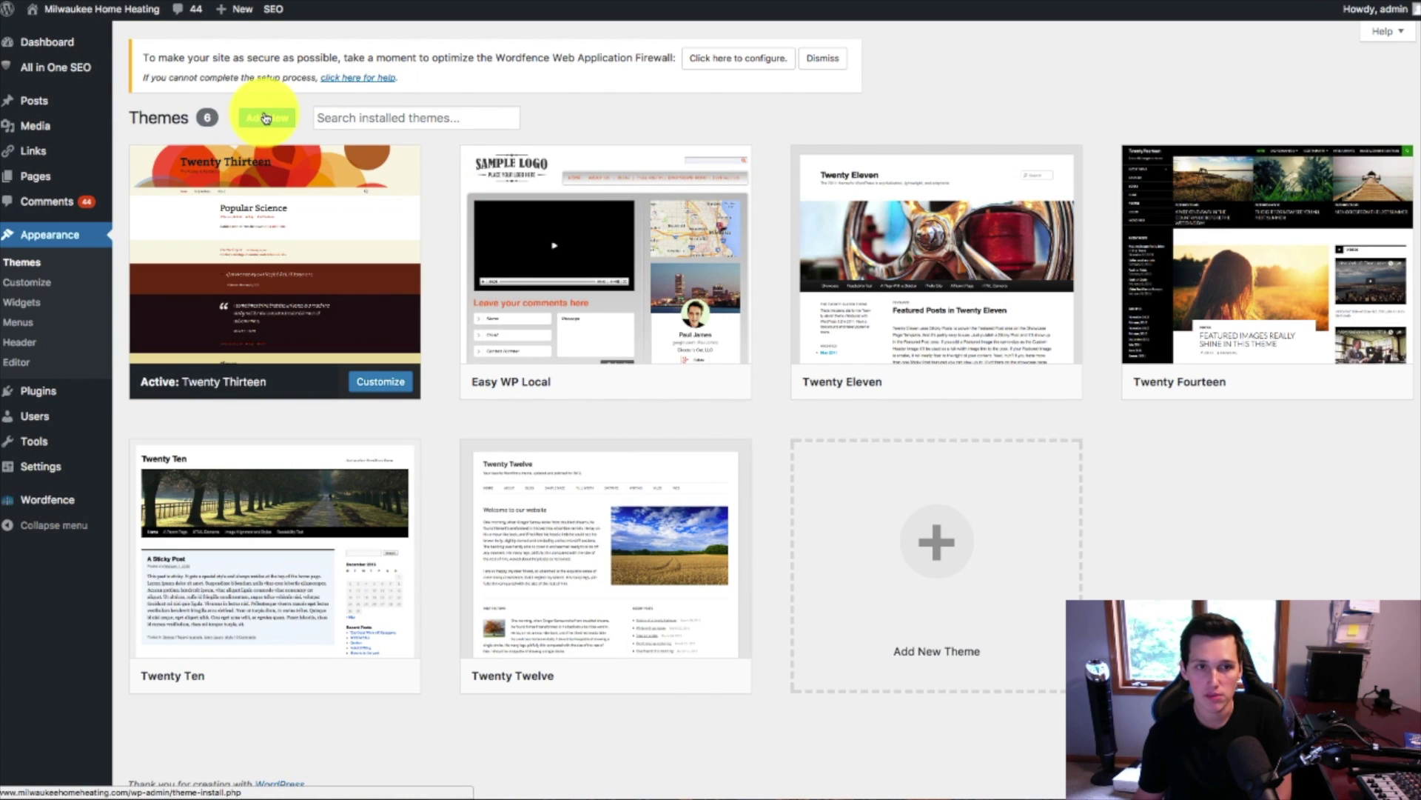
{"action": "left_click", "coordinate": [265, 118]}
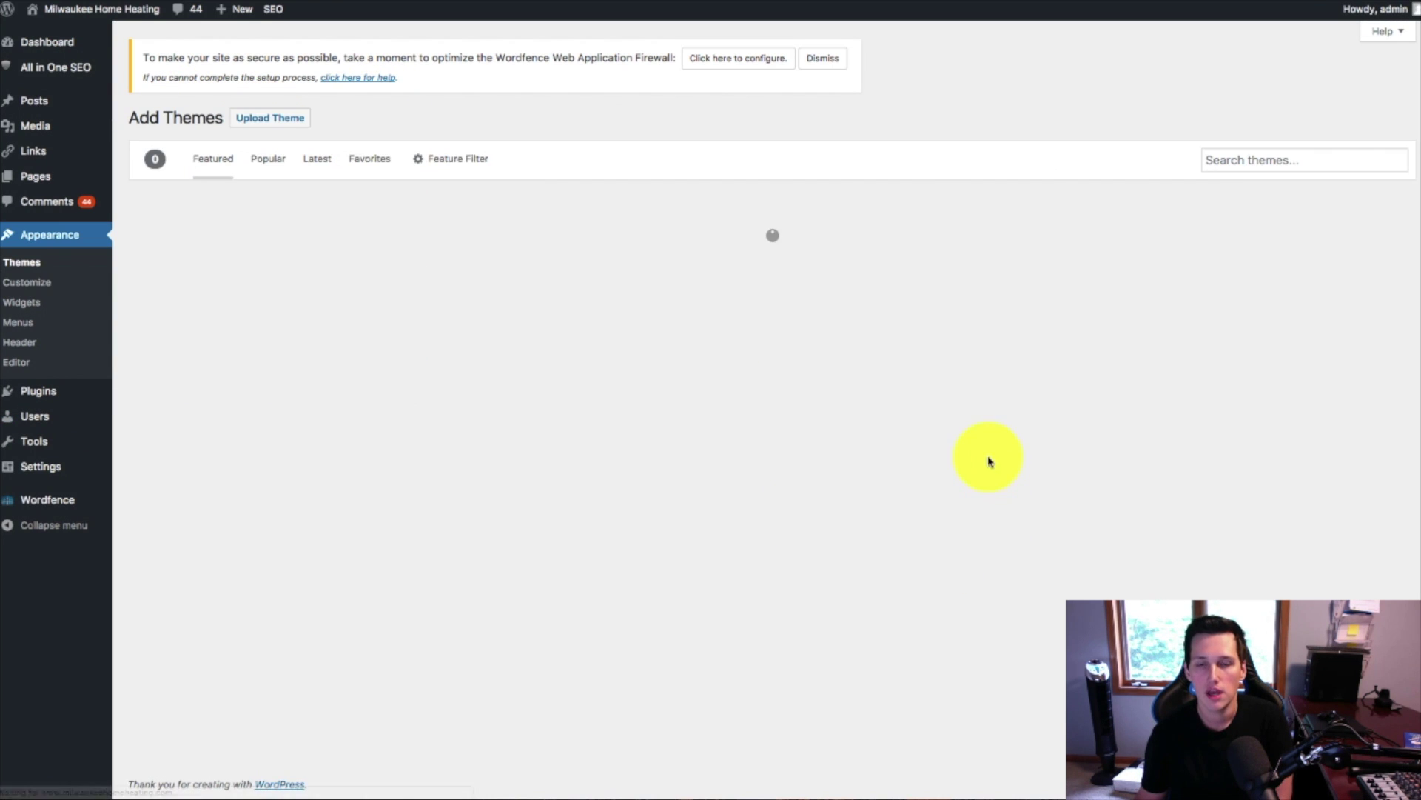
{"action": "left_click", "coordinate": [268, 119]}
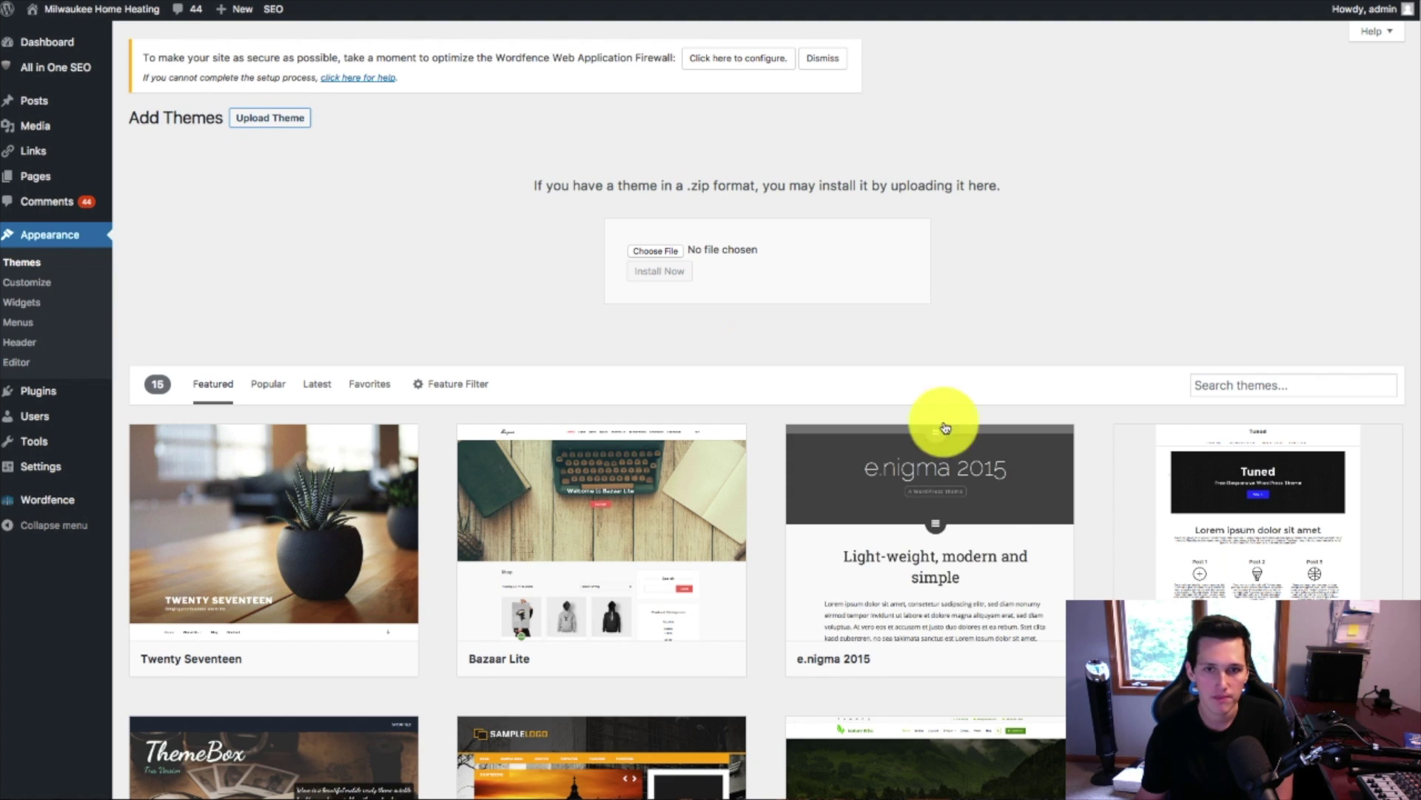
{"action": "left_click_drag", "start_coordinate": [714, 180], "coordinate": [658, 249]}
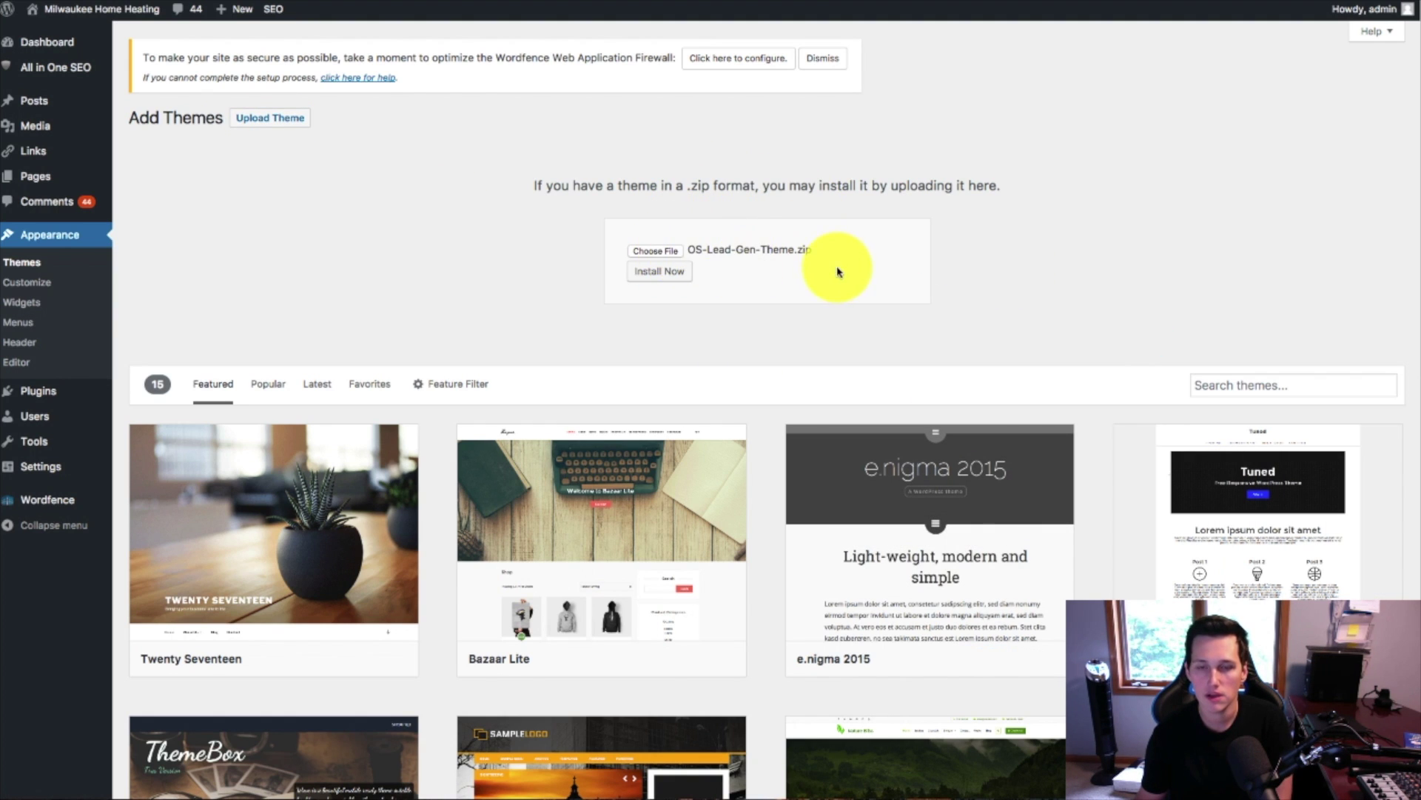
{"action": "left_click", "coordinate": [649, 277]}
{"action": "left_click", "coordinate": [220, 221]}
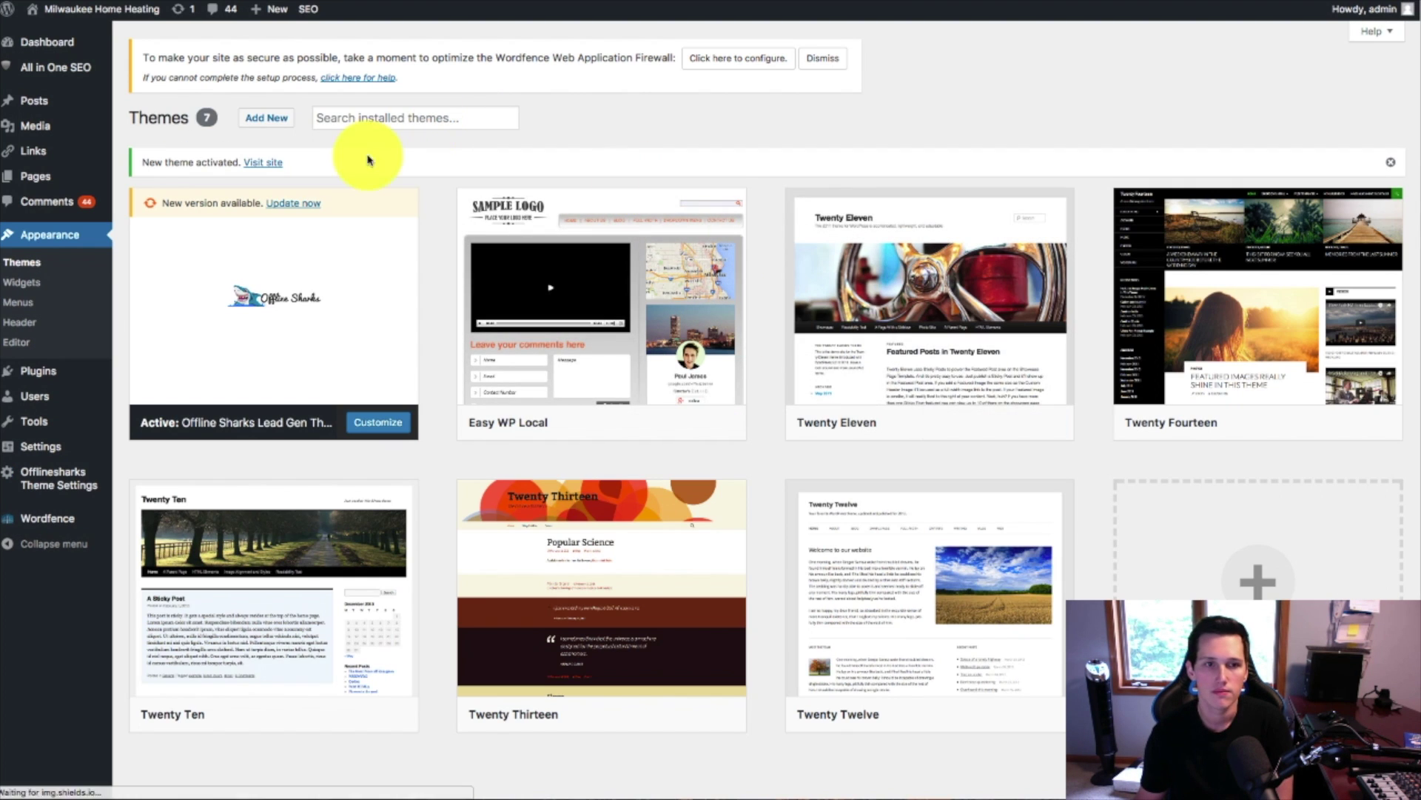
- Install the child theme from the uploaded file OS-LeadGen-childtheme.zip and activate it
{"action": "left_click", "coordinate": [268, 120]}
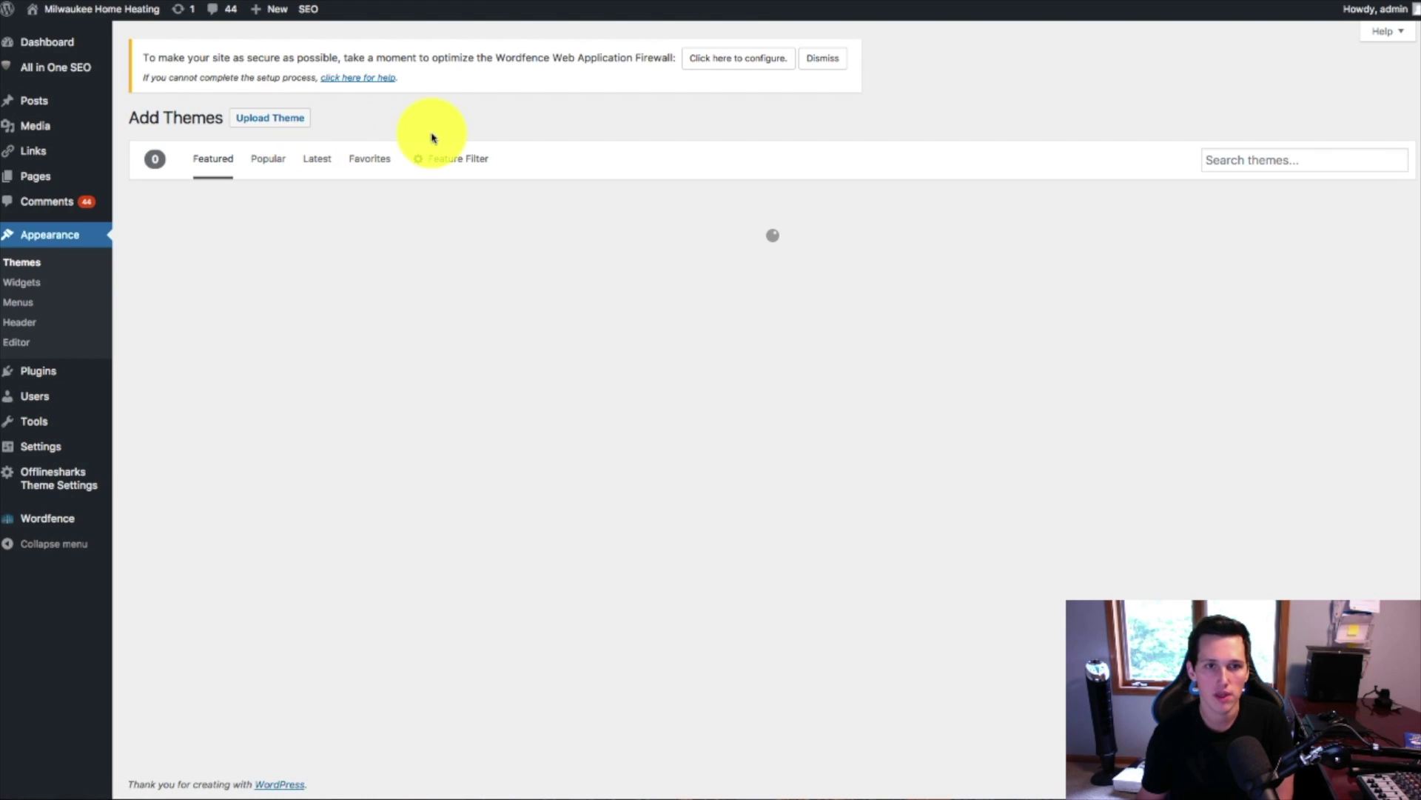
{"action": "left_click", "coordinate": [272, 119]}
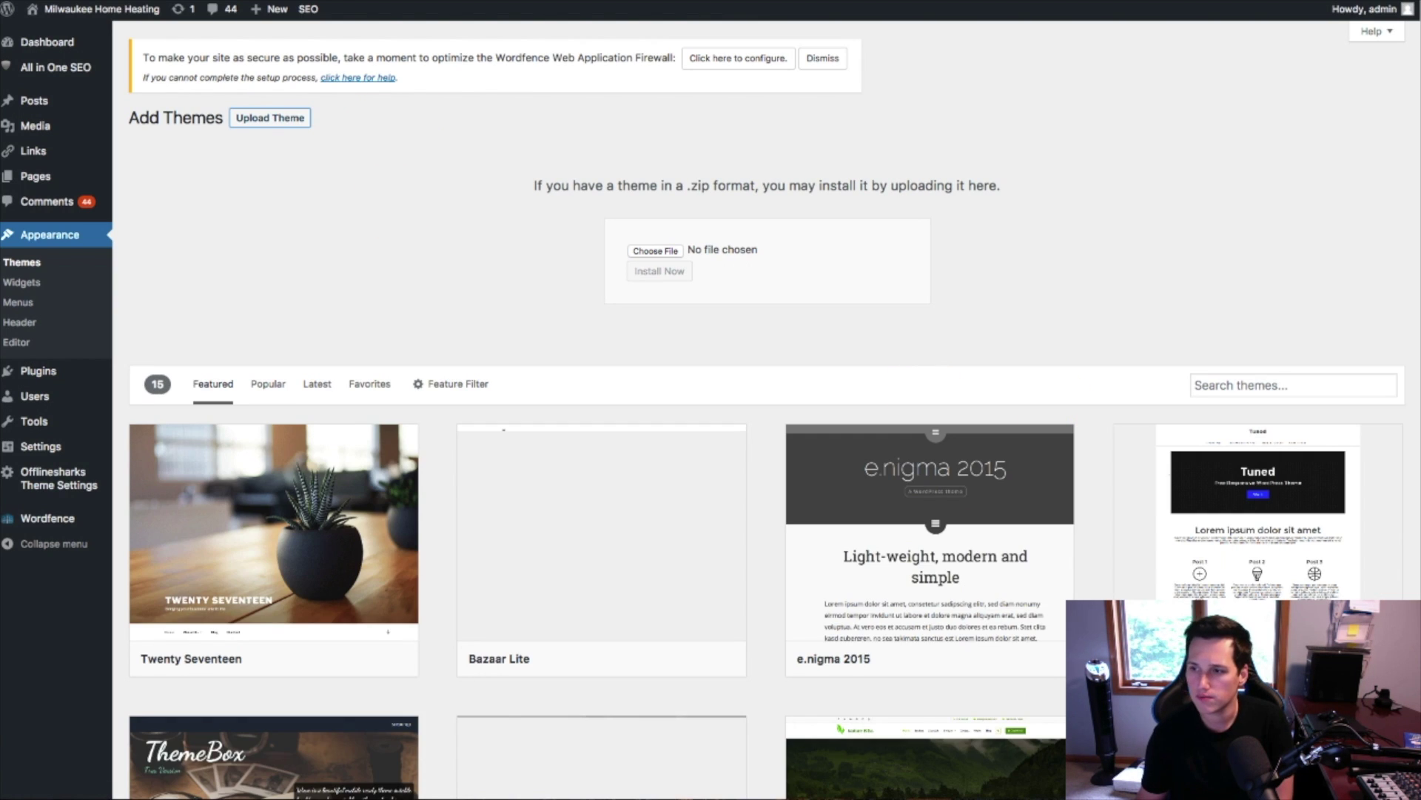
{"action": "left_click_drag", "start_coordinate": [777, 264], "coordinate": [658, 252]}
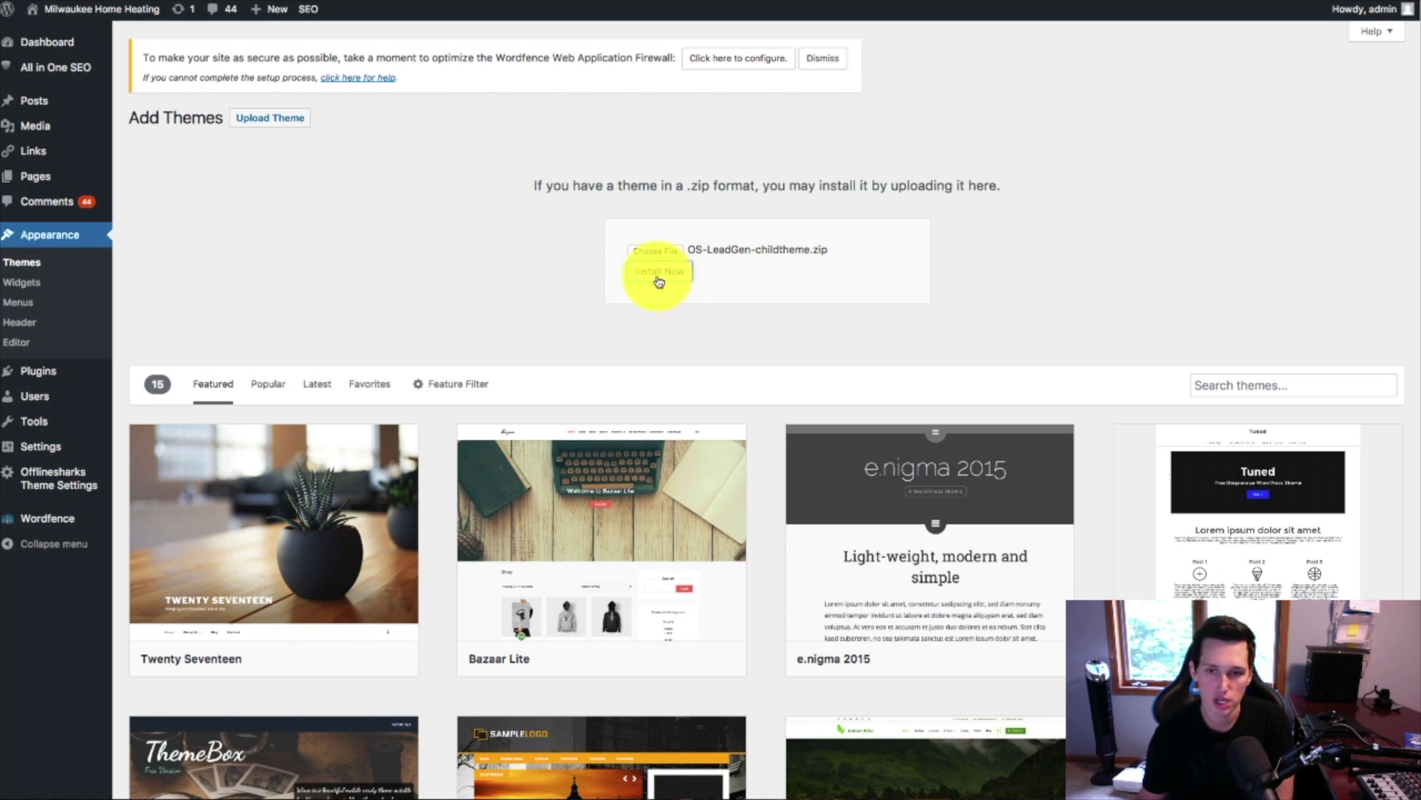
{"action": "left_click", "coordinate": [659, 274]}
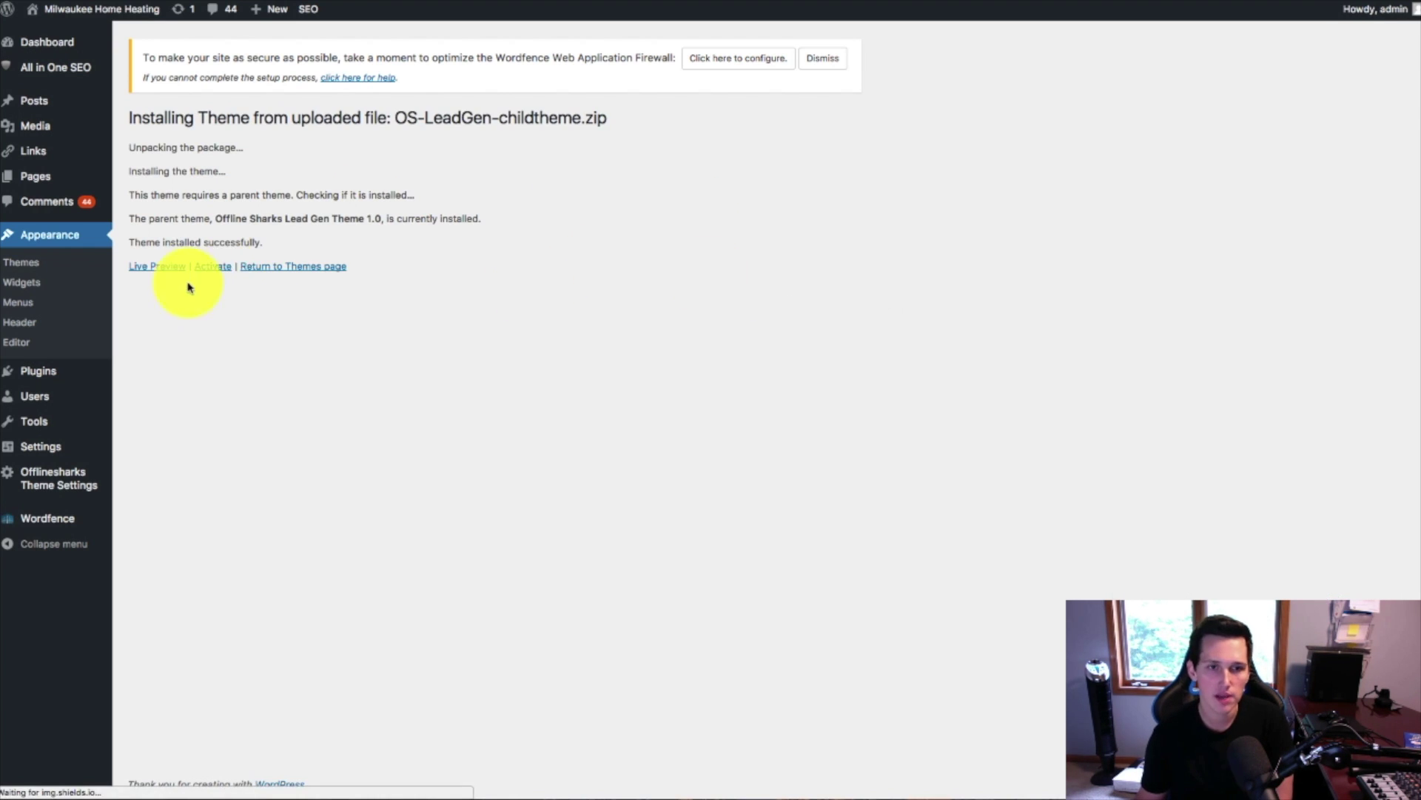
{"action": "left_click", "coordinate": [212, 268]}
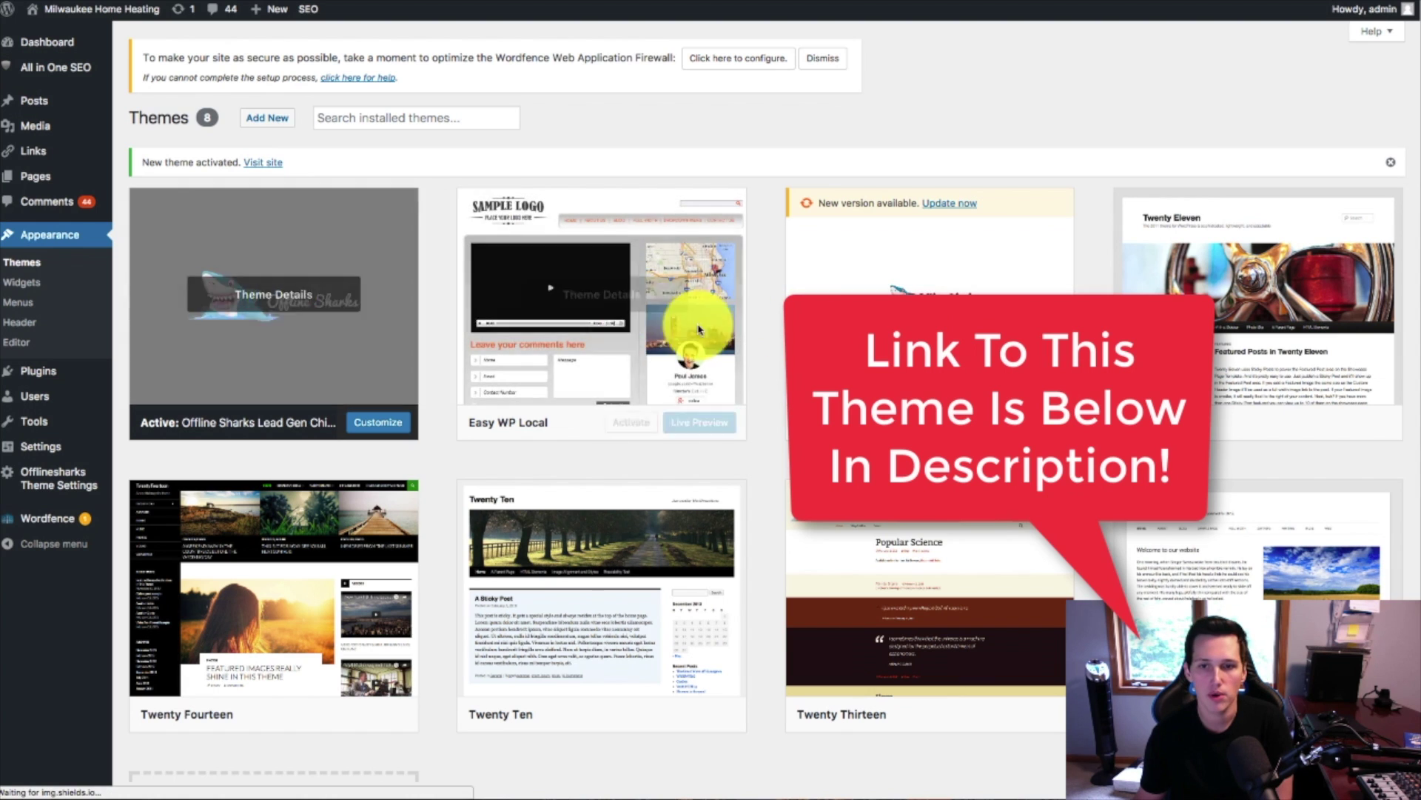
- Activate the Offline Sharks Lead Gen parent theme and update it to the new version
{"action": "mouse_move", "coordinate": [257, 297]}
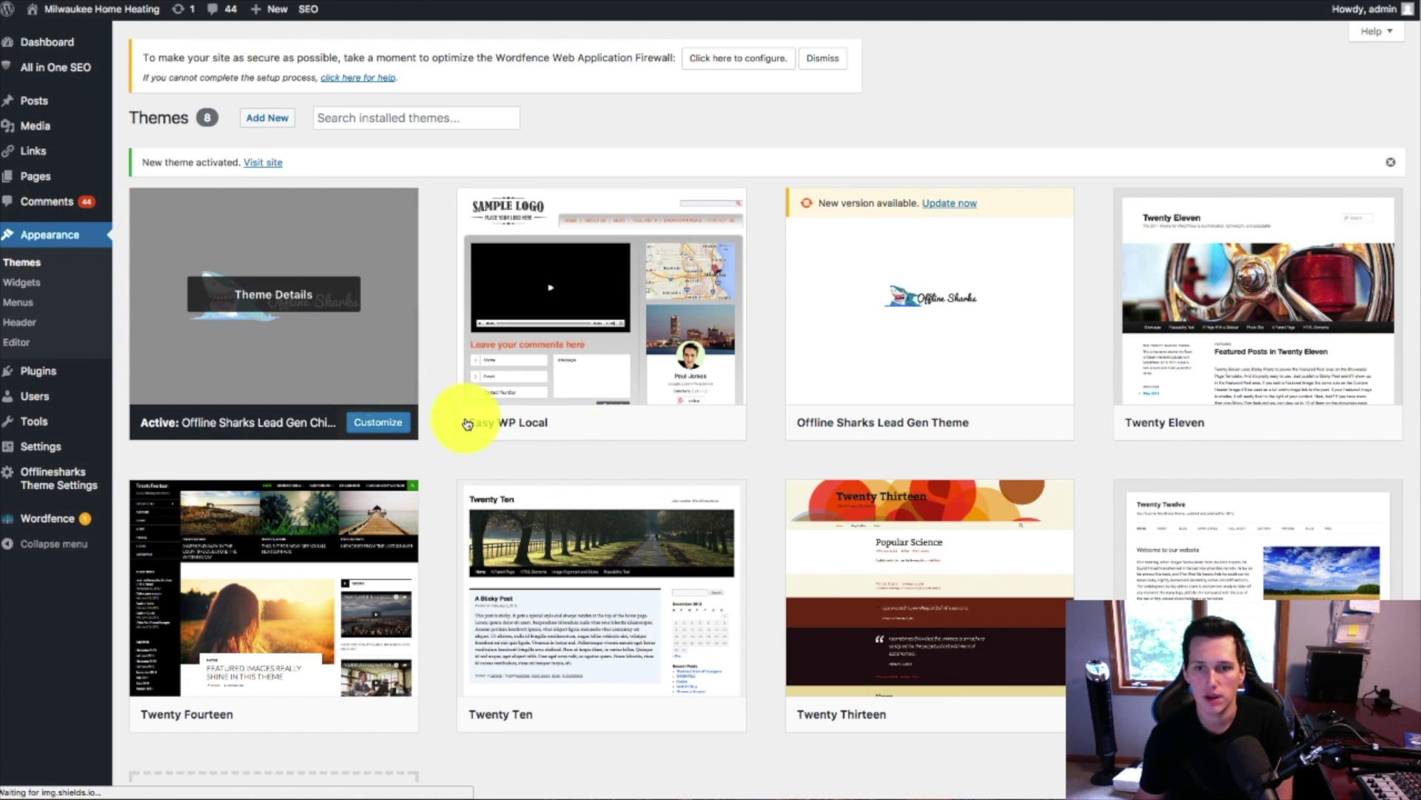
{"action": "left_click", "coordinate": [960, 425]}
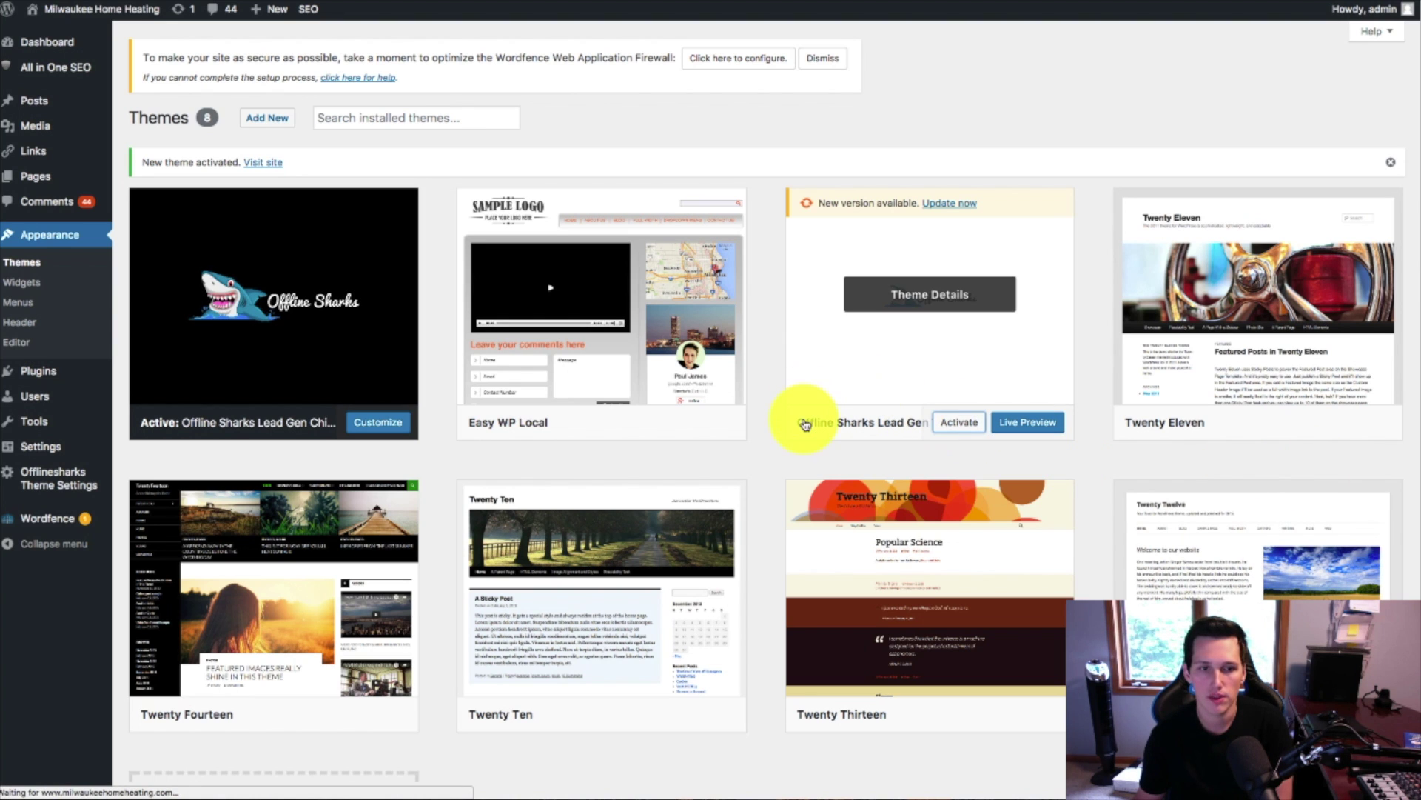
{"action": "left_click", "coordinate": [304, 205]}
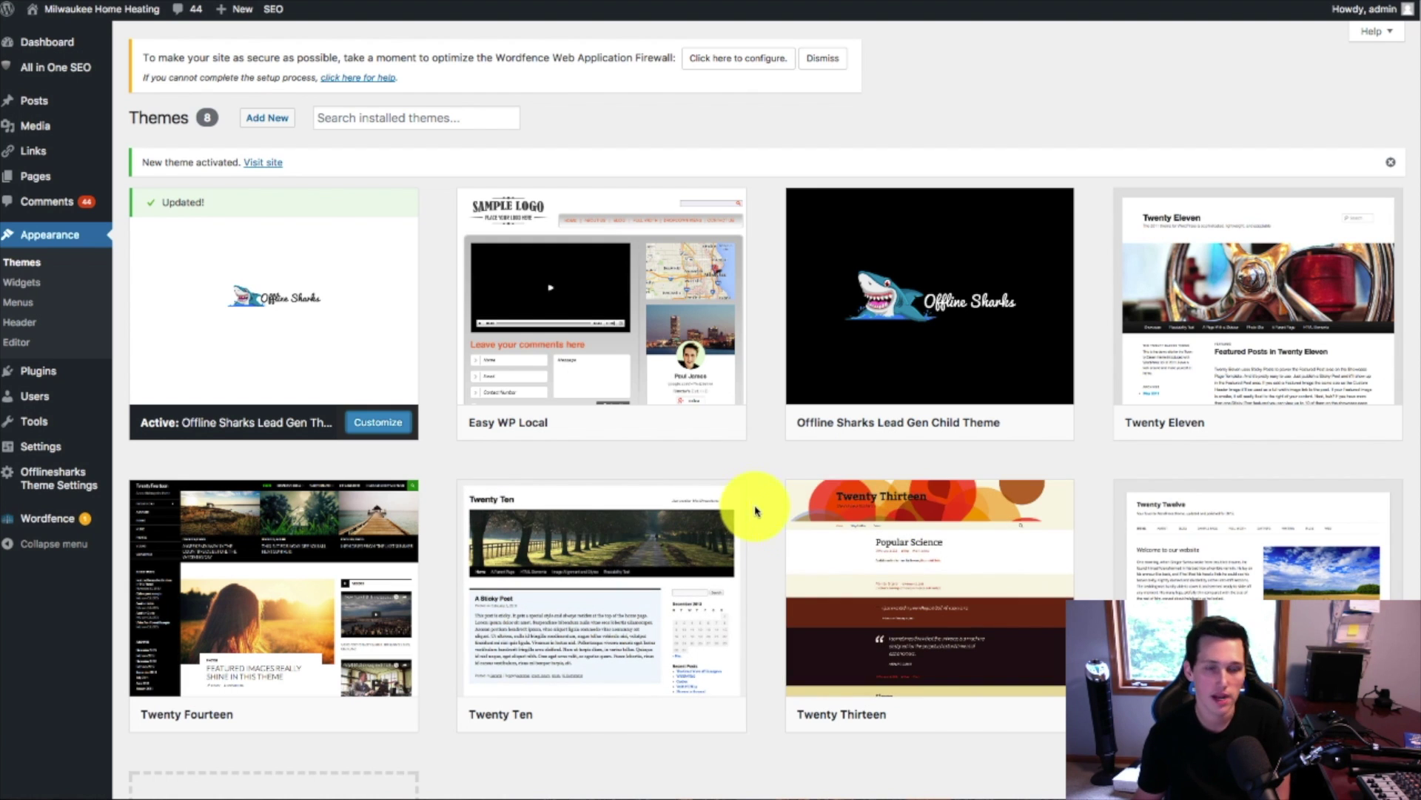
- Install the WordPress importer from the site's import tools and run it
{"action": "mouse_move", "coordinate": [893, 504]}
{"action": "mouse_move", "coordinate": [803, 446]}
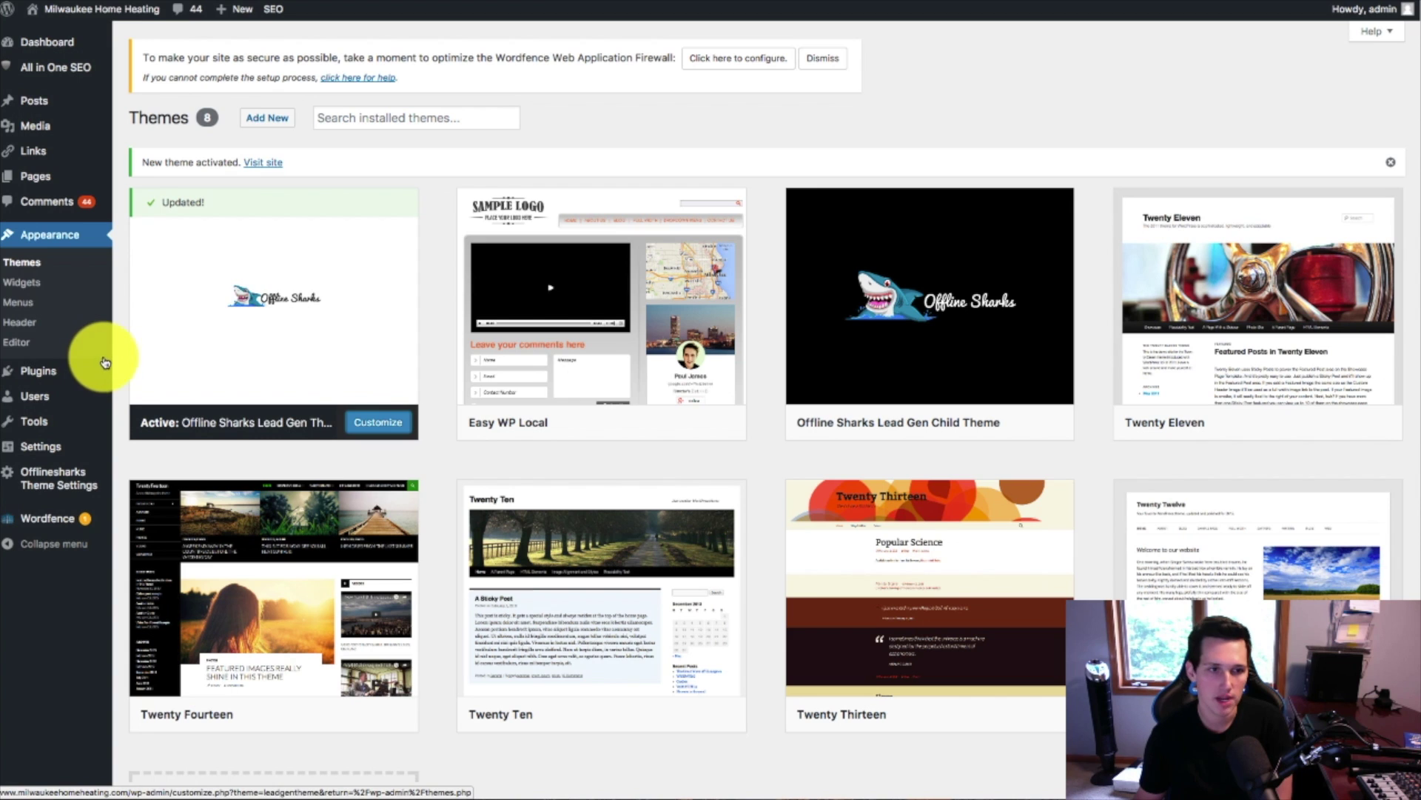
{"action": "mouse_move", "coordinate": [77, 376]}
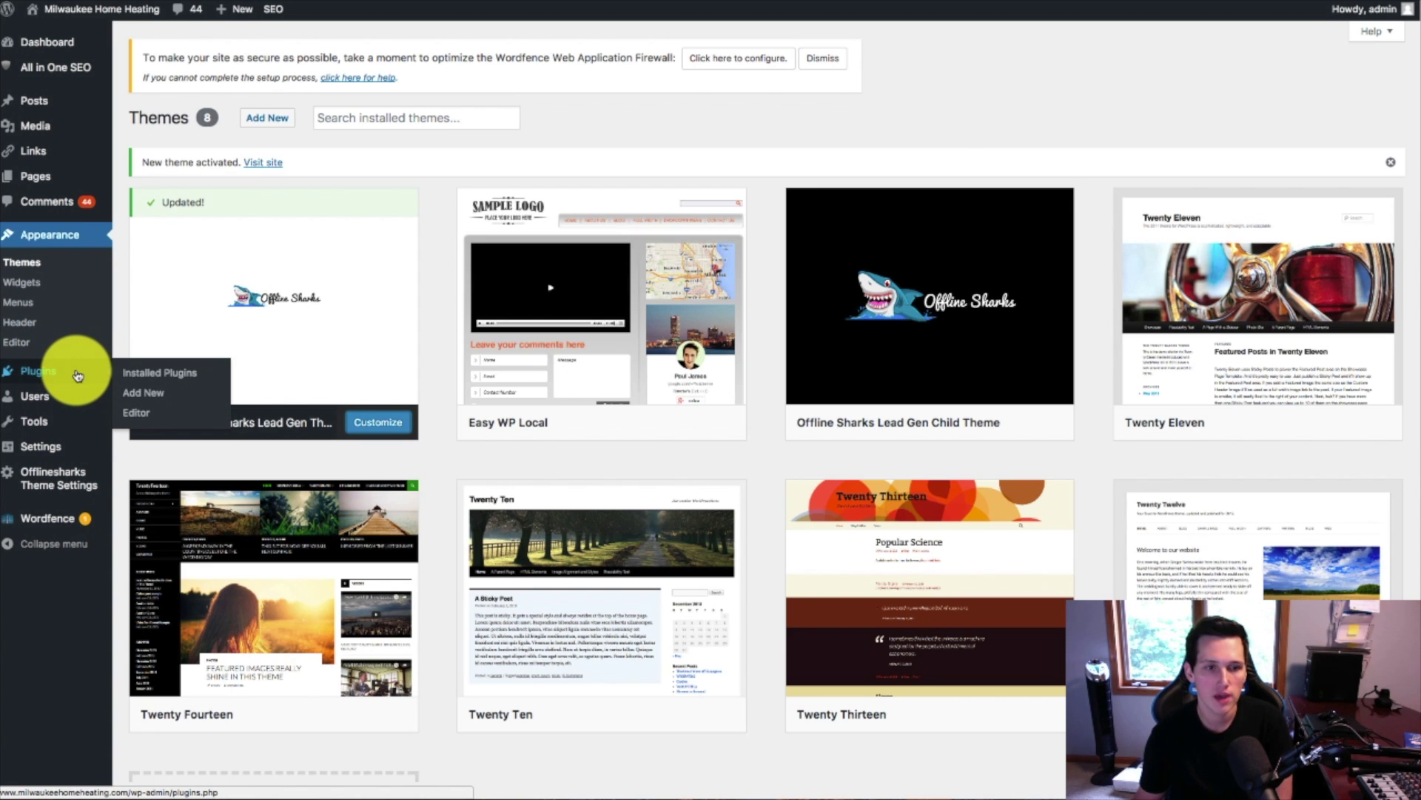
{"action": "mouse_move", "coordinate": [37, 415]}
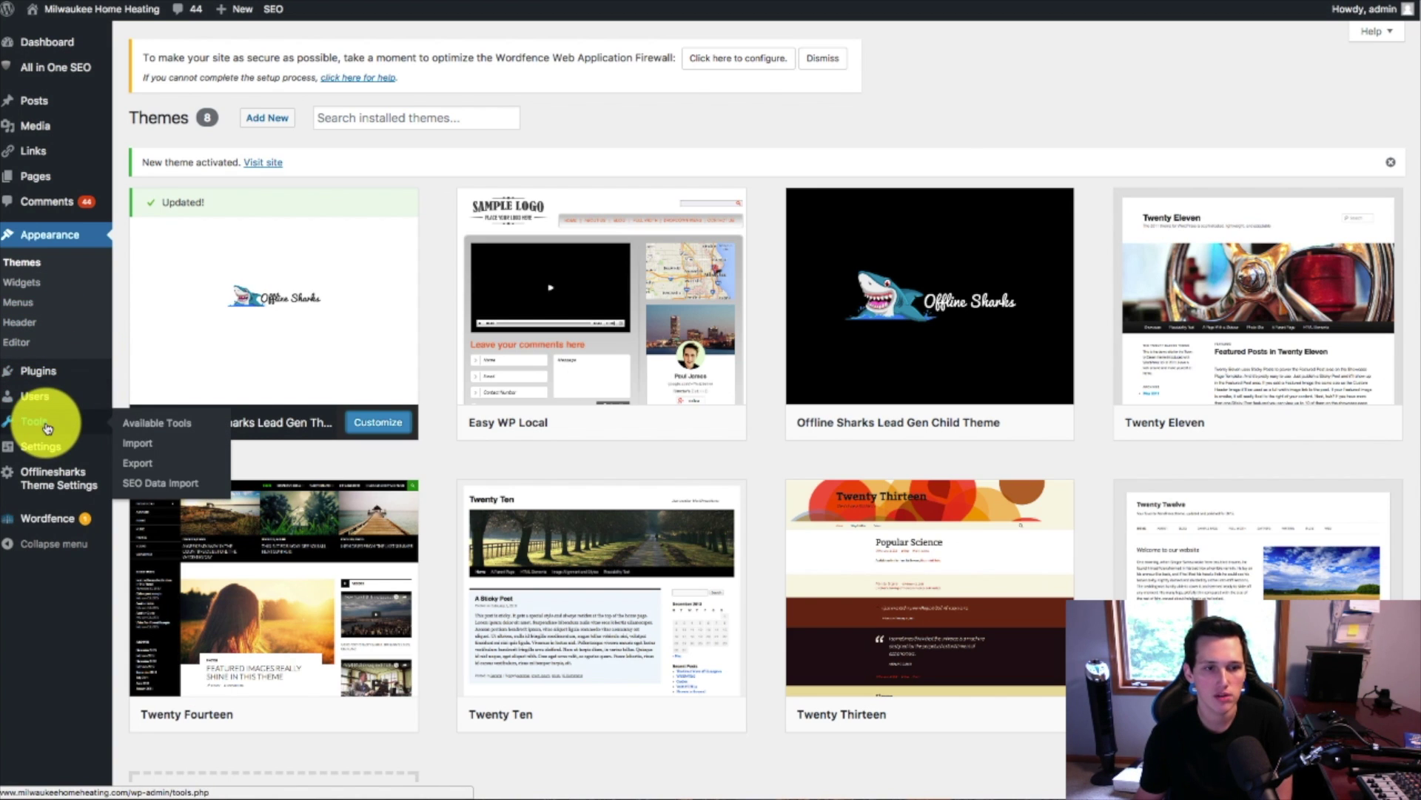
{"action": "left_click", "coordinate": [137, 443]}
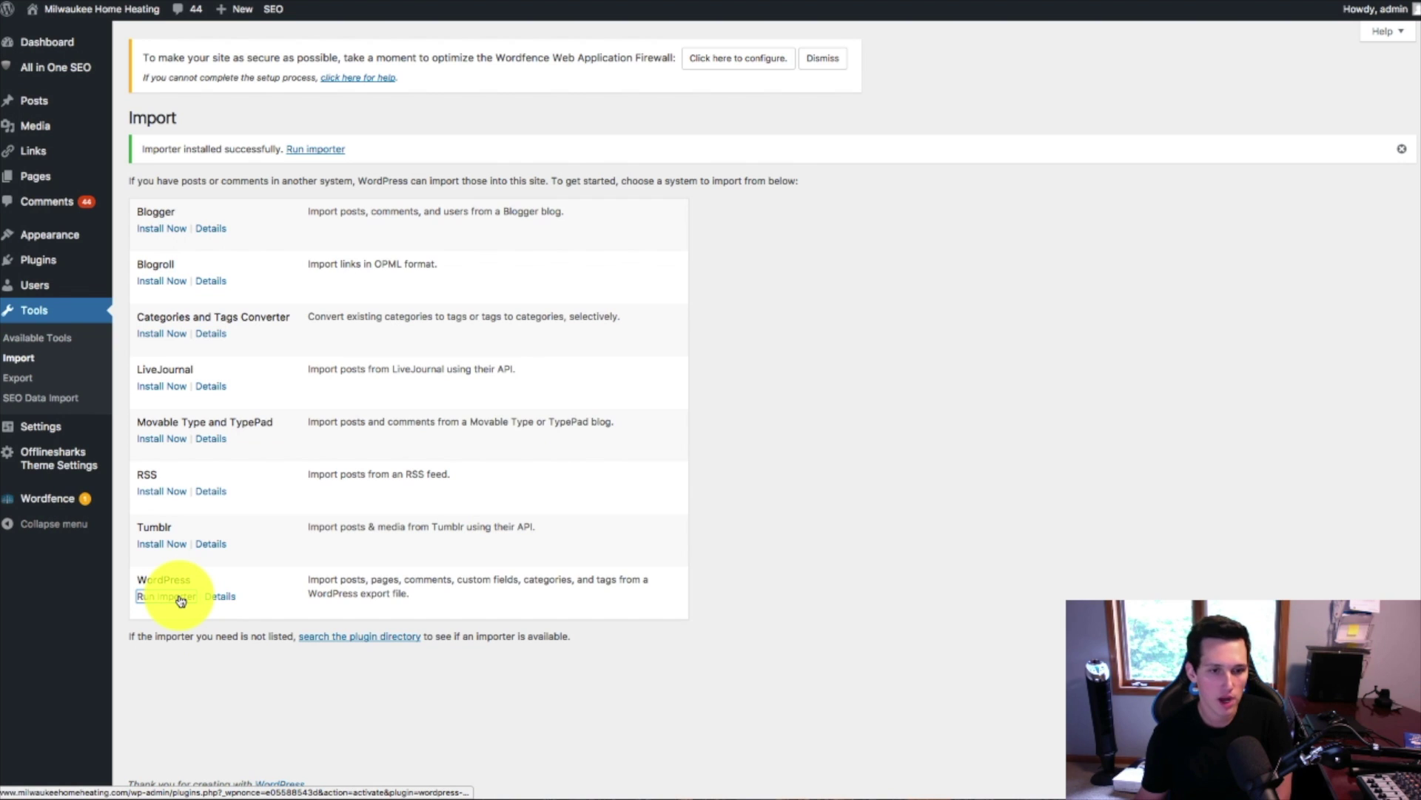
{"action": "left_click", "coordinate": [178, 597]}
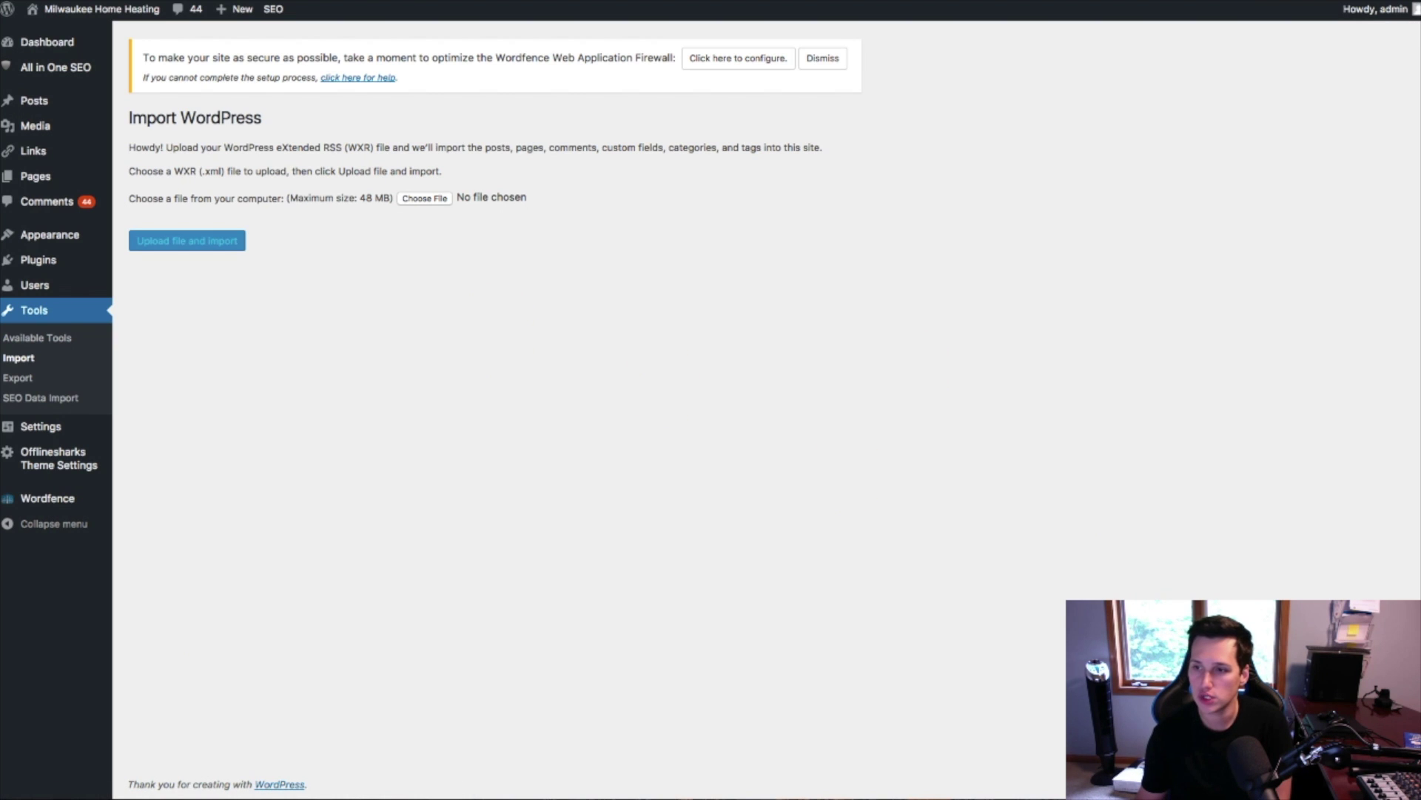
- Choose OS-Demo-Content.xml from the Theme-Files folder as the import file and upload it
{"action": "left_click_drag", "start_coordinate": [565, 222], "coordinate": [435, 210]}
{"action": "left_click_drag", "start_coordinate": [1420, 493], "coordinate": [1186, 505]}
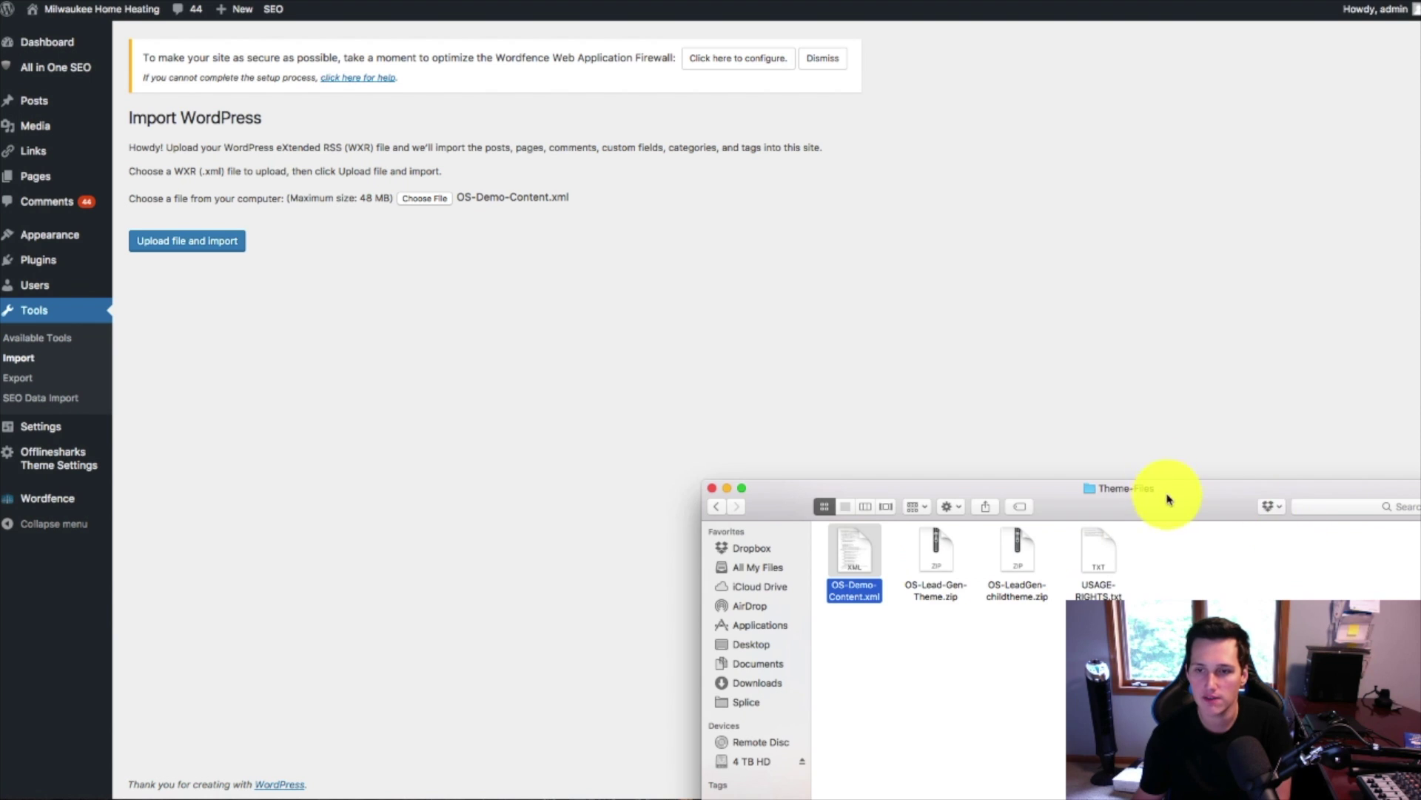
{"action": "left_click_drag", "start_coordinate": [1164, 495], "coordinate": [1420, 495]}
{"action": "left_click", "coordinate": [204, 243]}
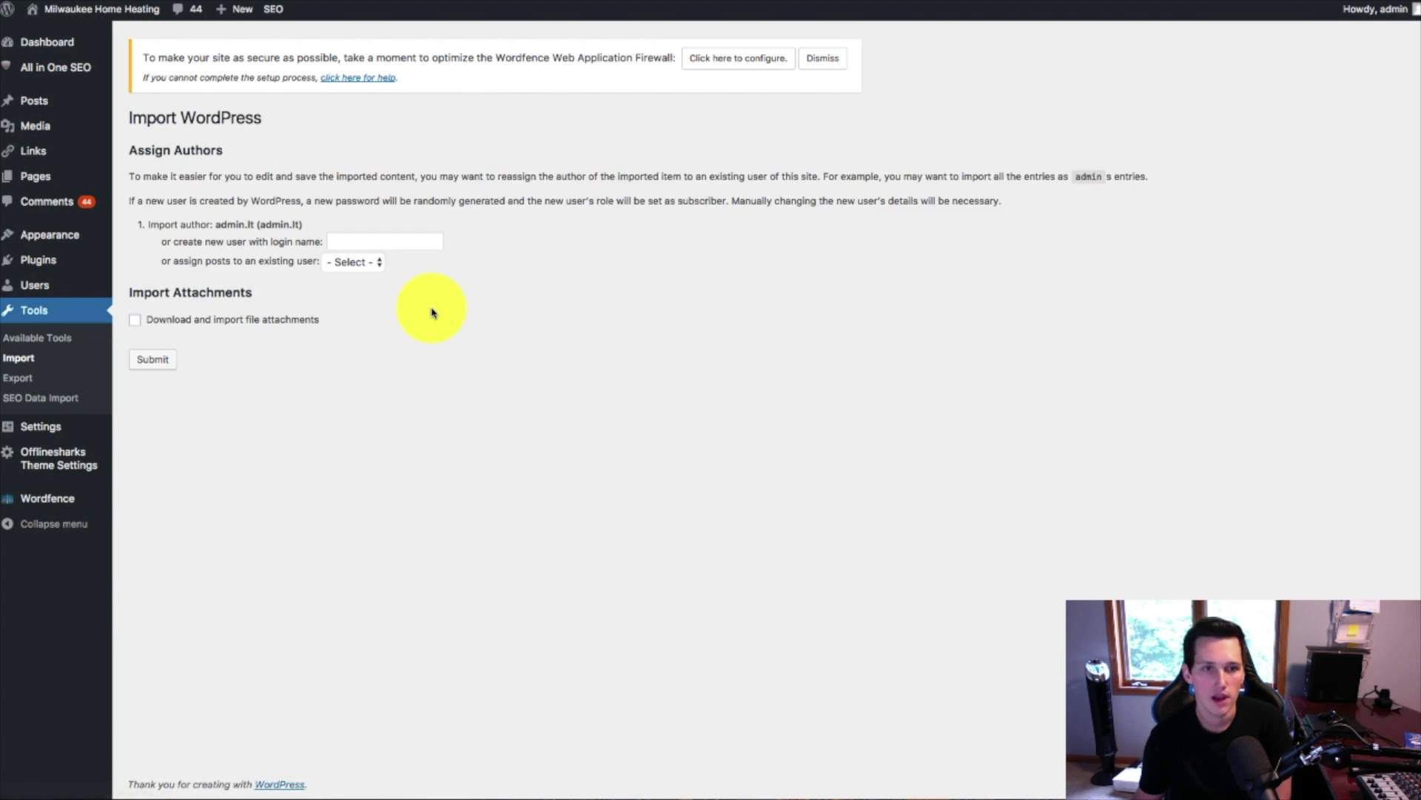
- Assign the imported posts to the existing user admin, include the file attachments and run the import
{"action": "left_click", "coordinate": [346, 261]}
{"action": "key", "text": "Escape"}
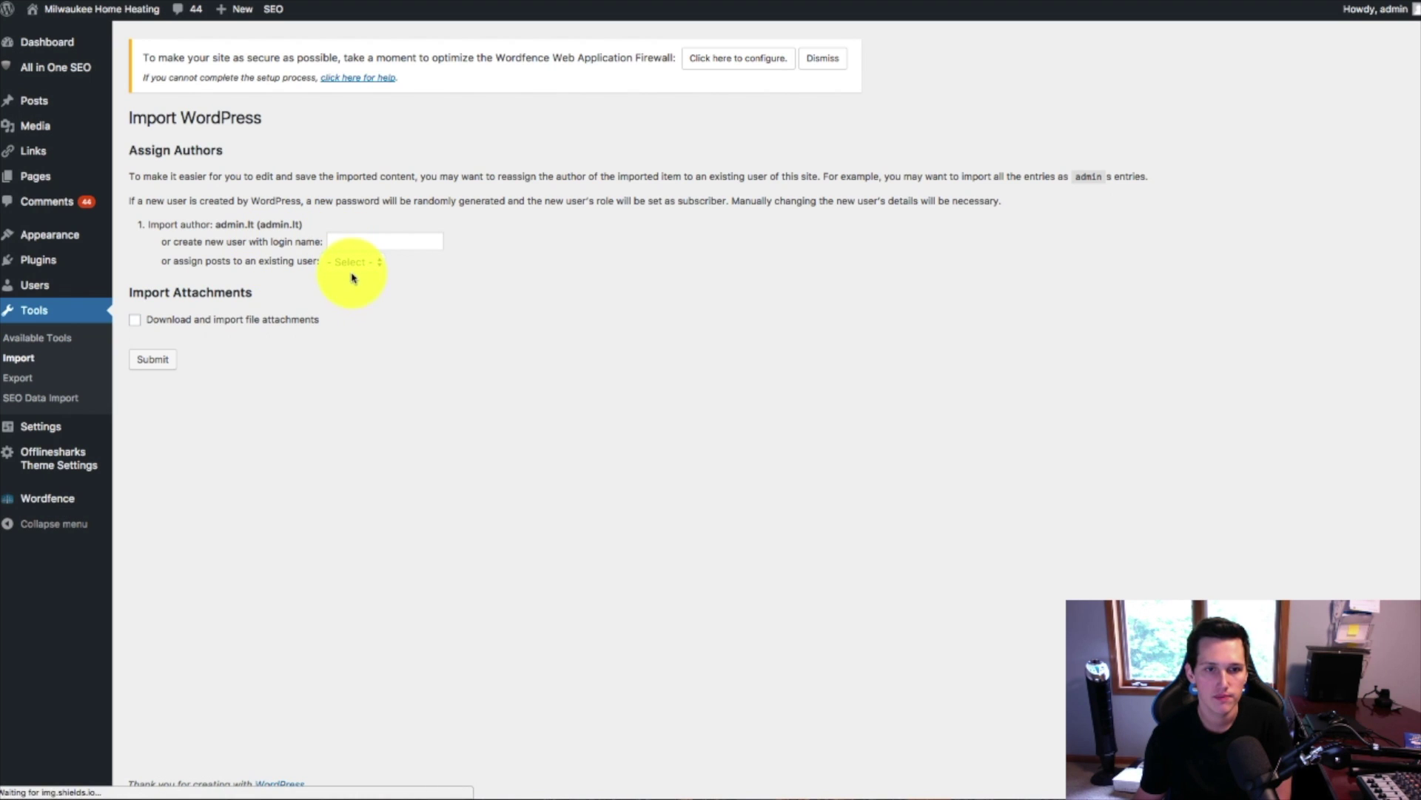
{"action": "left_click", "coordinate": [353, 263]}
{"action": "left_click", "coordinate": [274, 386]}
{"action": "key", "text": "a"}
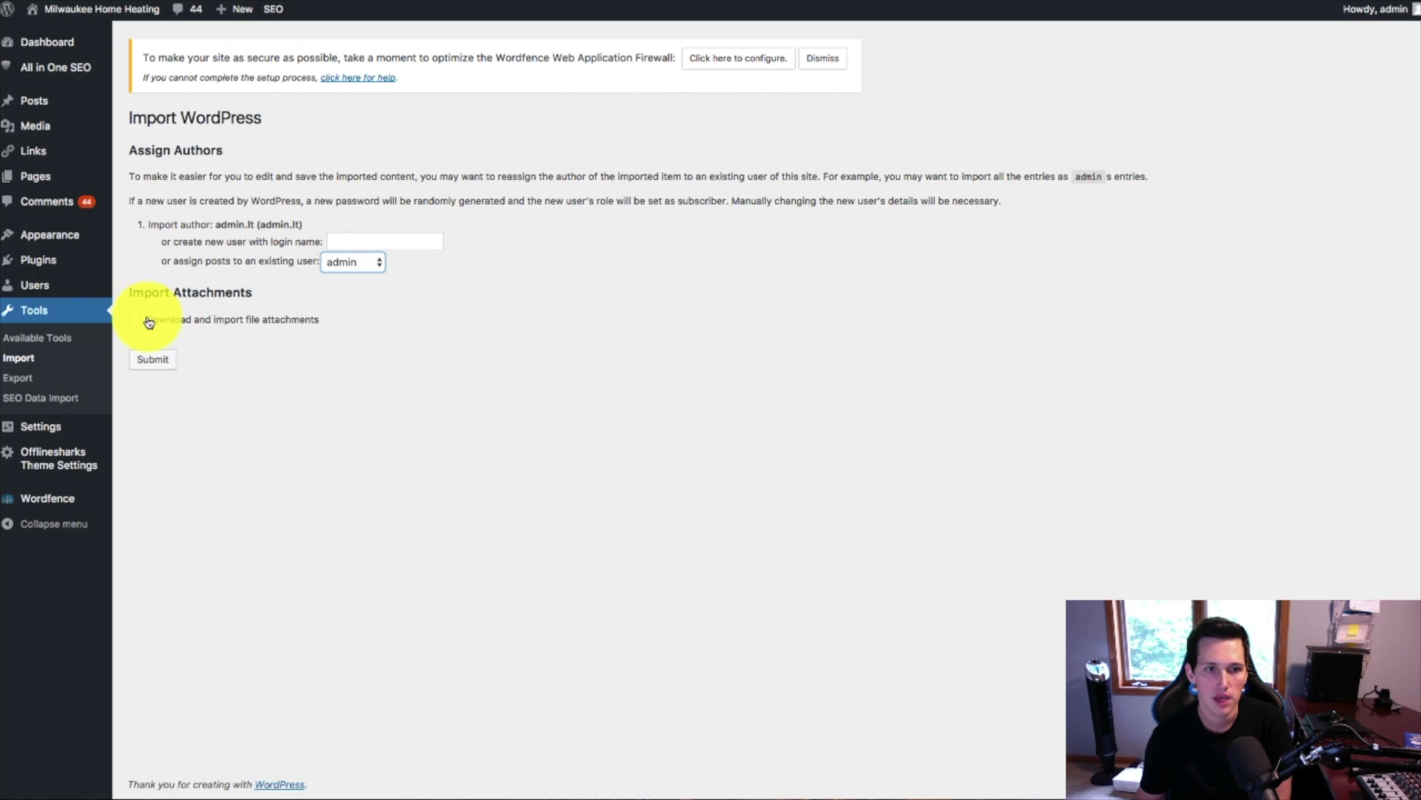
{"action": "left_click", "coordinate": [136, 323]}
- Set the static front page to Home in the reading settings and save the changes
{"action": "mouse_move", "coordinate": [86, 467]}
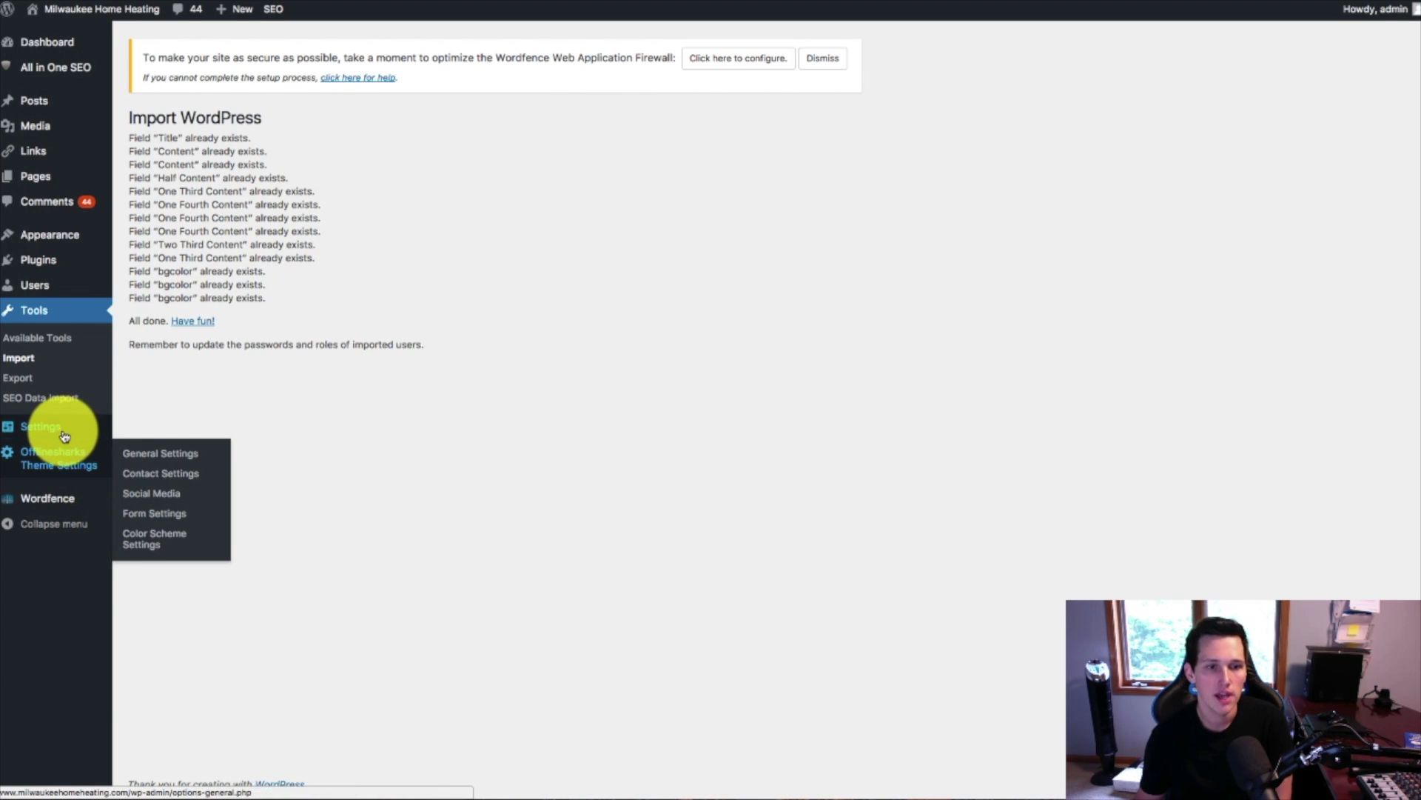
{"action": "mouse_move", "coordinate": [57, 428]}
{"action": "left_click", "coordinate": [157, 469]}
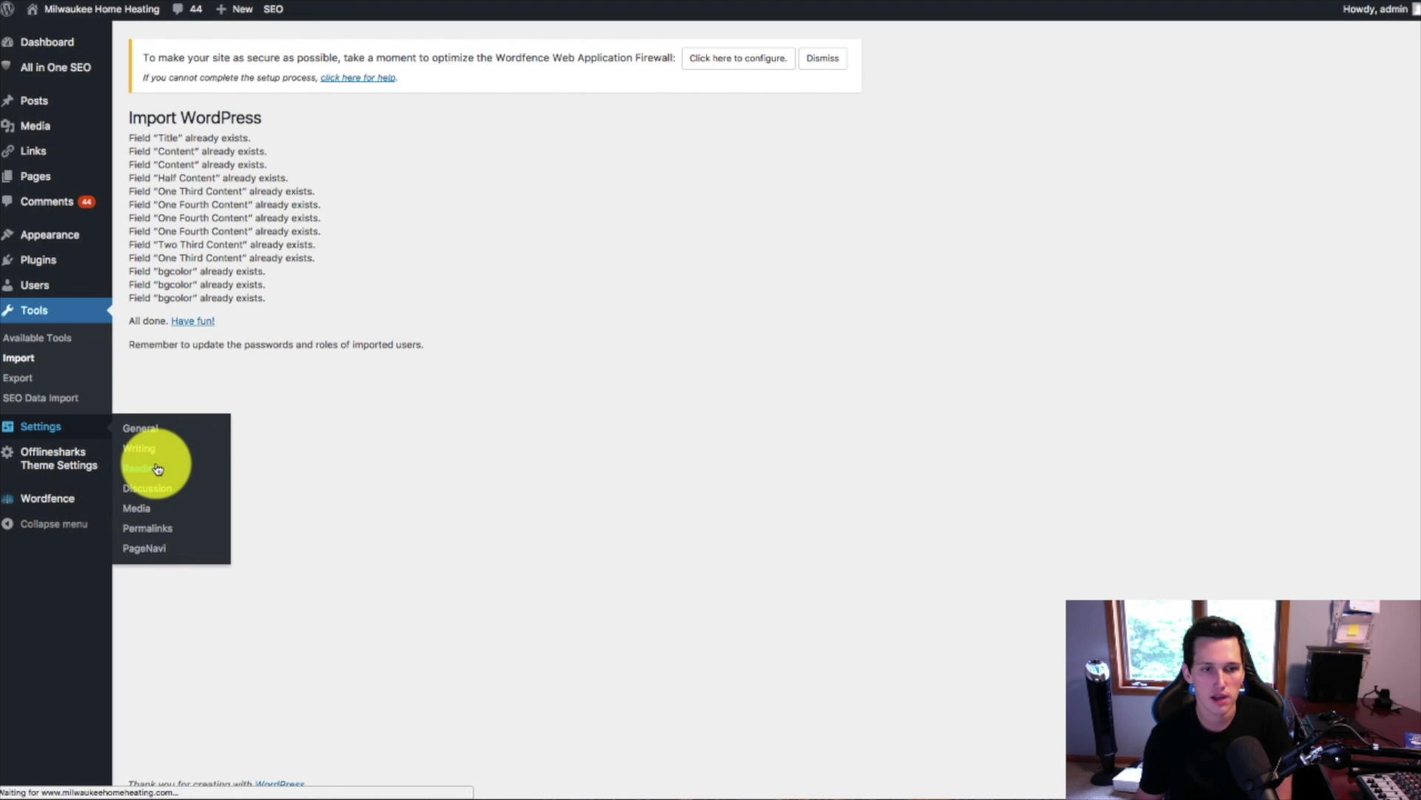
{"action": "left_click", "coordinate": [396, 224]}
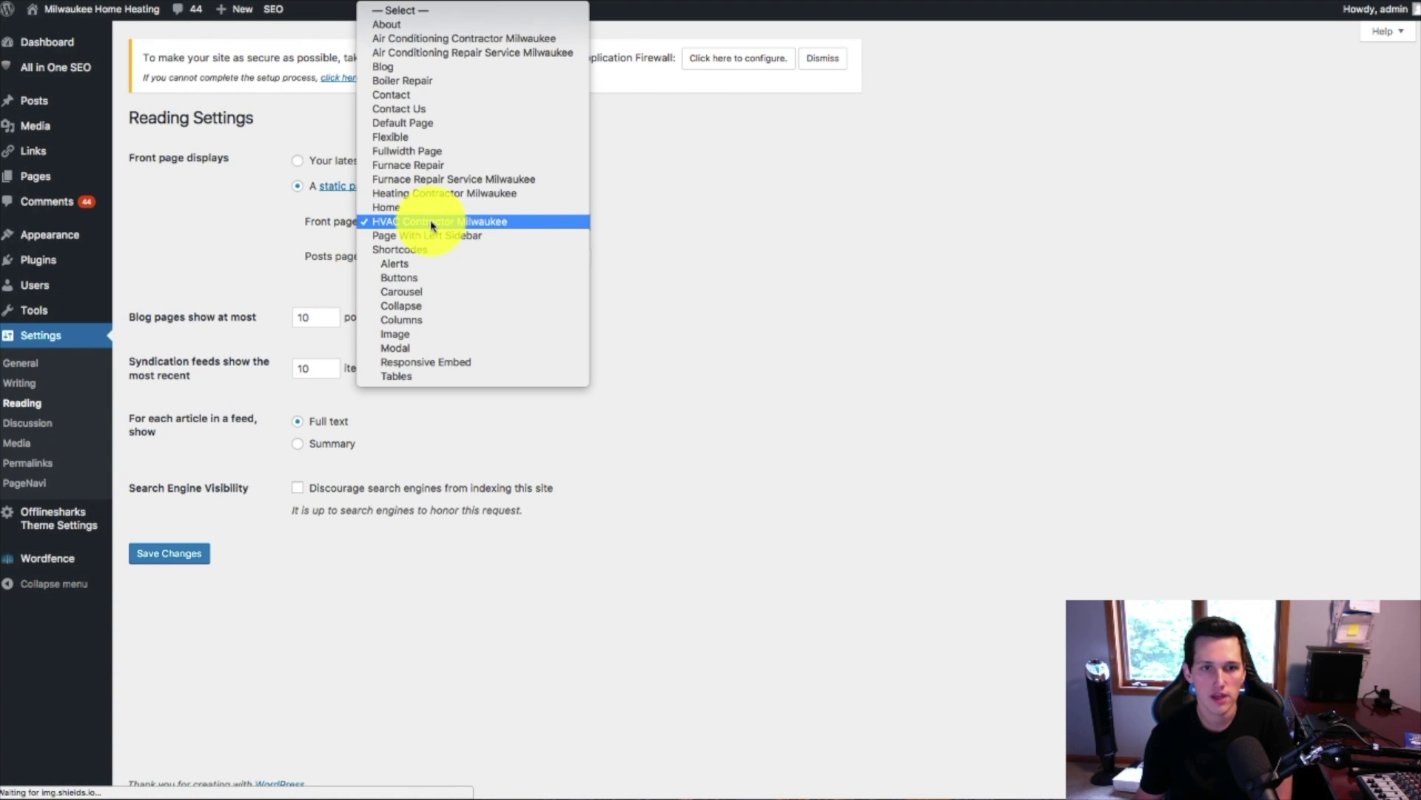
{"action": "left_click", "coordinate": [392, 220]}
{"action": "left_click", "coordinate": [392, 216]}
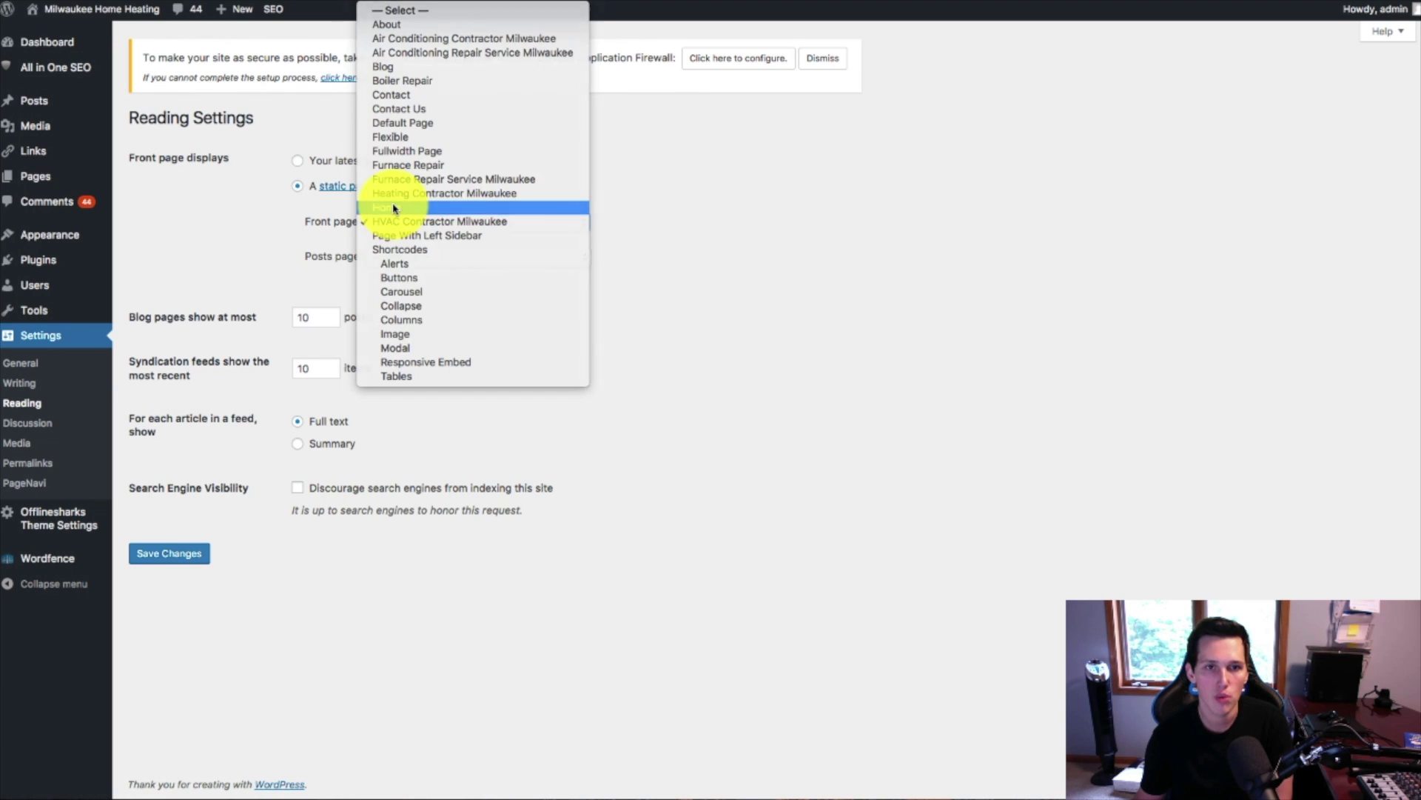
{"action": "left_click", "coordinate": [386, 208]}
{"action": "left_click", "coordinate": [171, 561]}
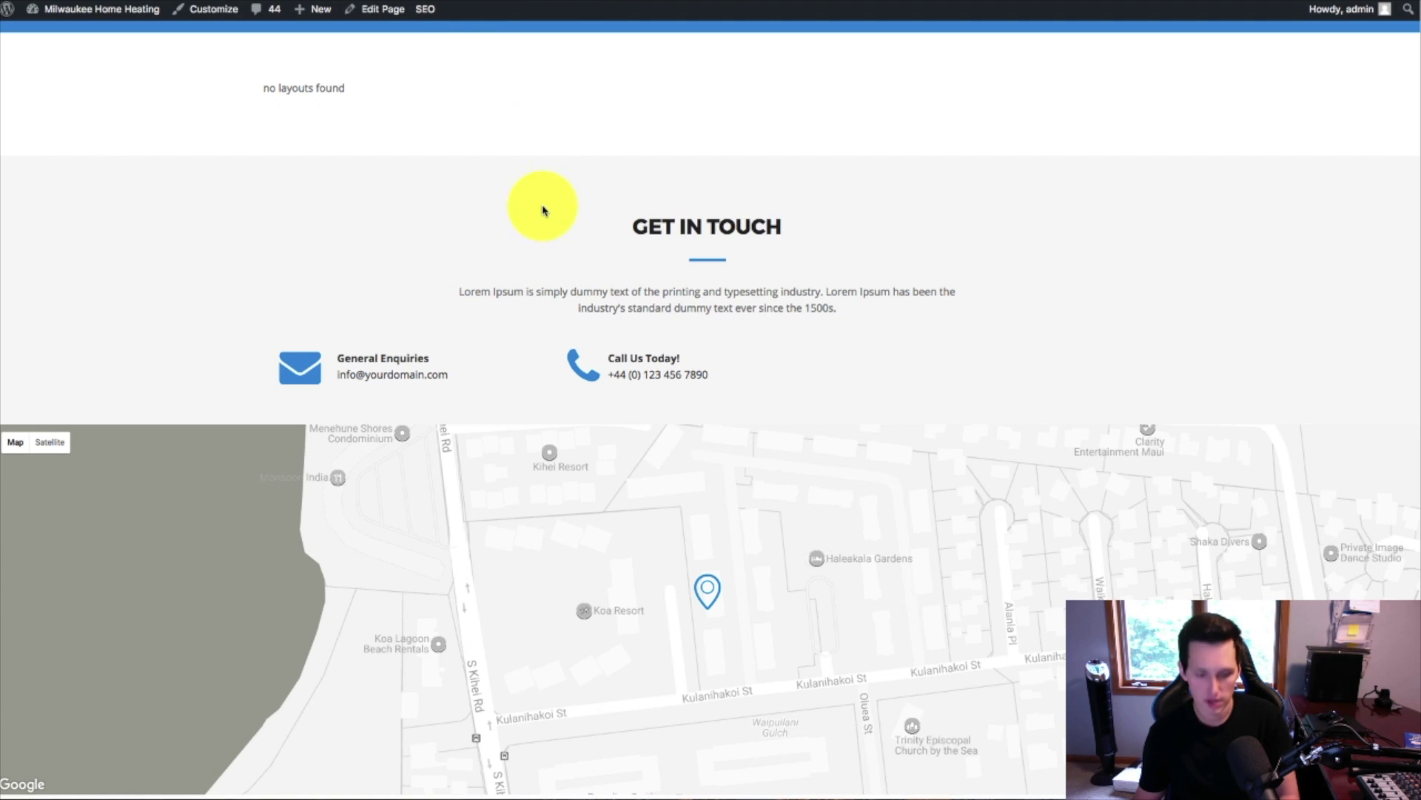
- Look through the sections of the site's new demo home page and return to its banner
{"action": "left_click", "coordinate": [655, 425]}
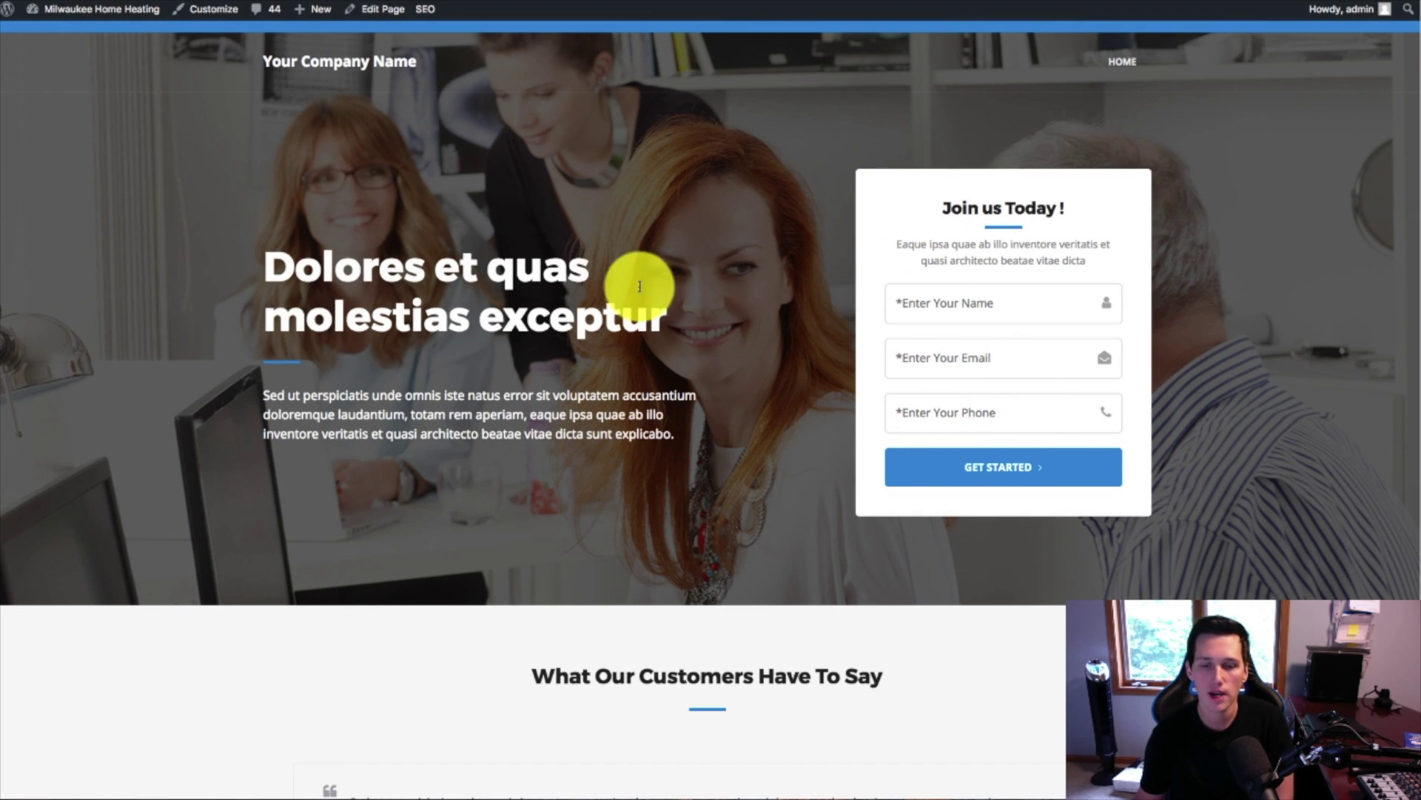
{"action": "scroll", "coordinate": [663, 304], "scroll_direction": "down", "scroll_amount": 8}
{"action": "scroll", "coordinate": [670, 303], "scroll_direction": "down", "scroll_amount": 15}
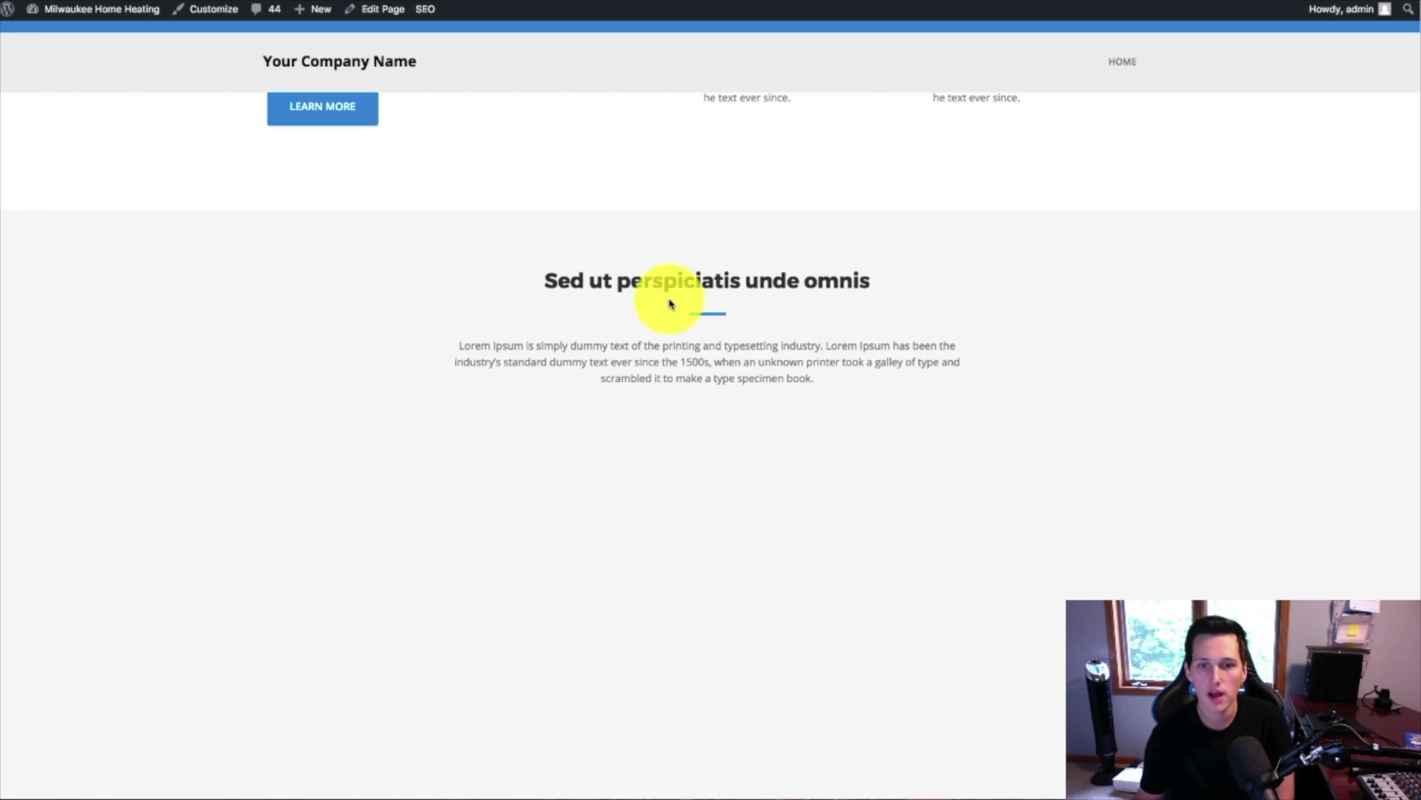
{"action": "scroll", "coordinate": [669, 304], "scroll_direction": "down", "scroll_amount": 15}
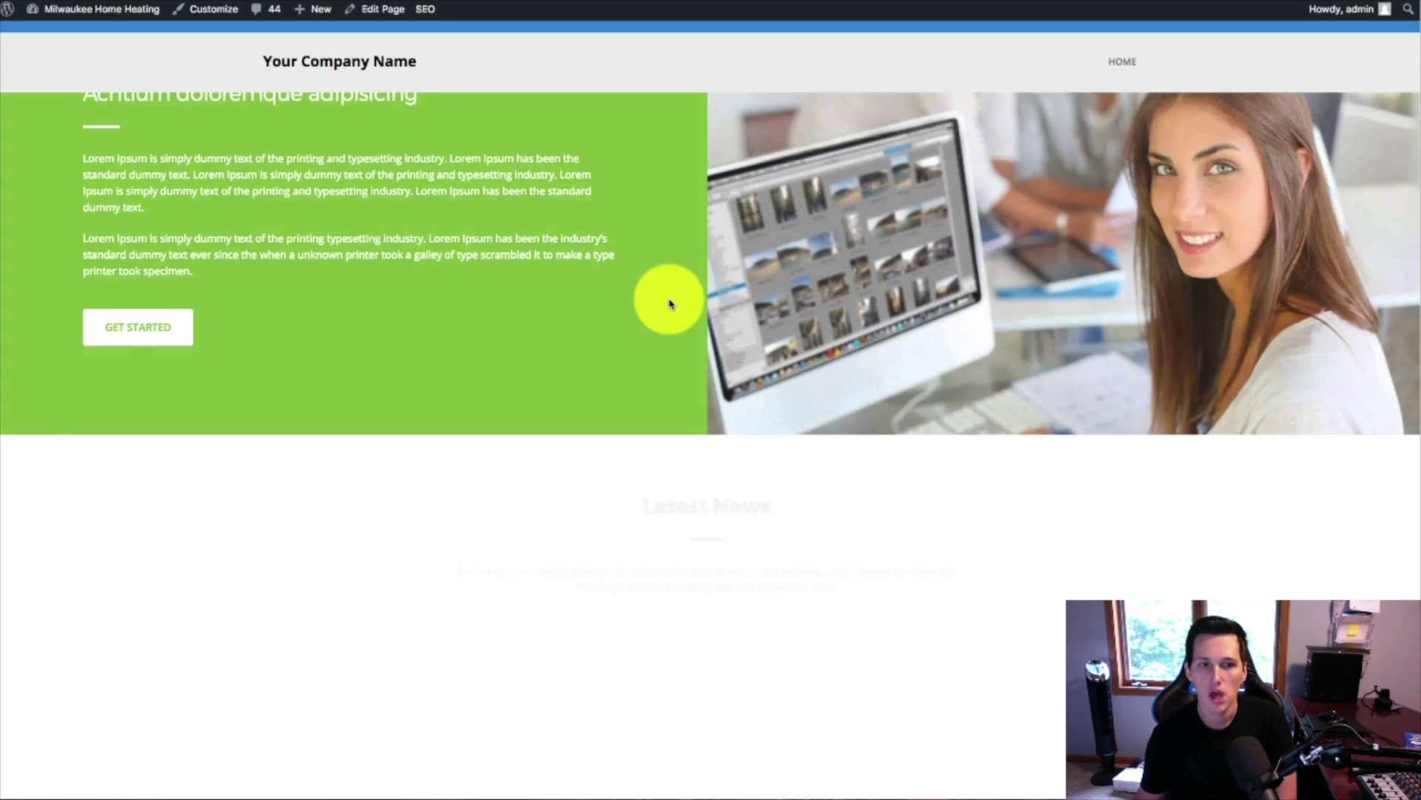
{"action": "scroll", "coordinate": [796, 499], "scroll_direction": "up", "scroll_amount": 20}
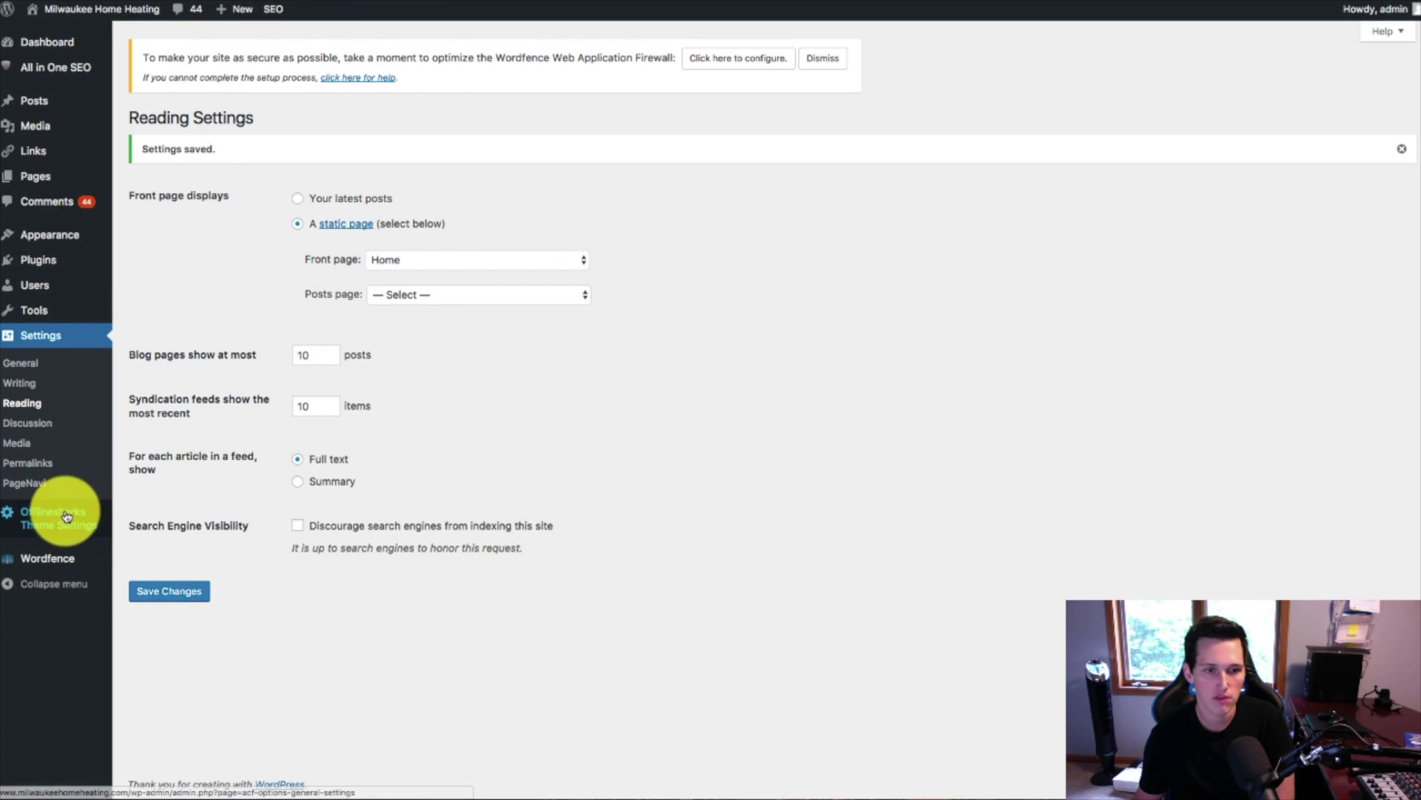
- Open the Offlinesharks theme's general settings and check the recommended size for the light logo
{"action": "left_click", "coordinate": [22, 363]}
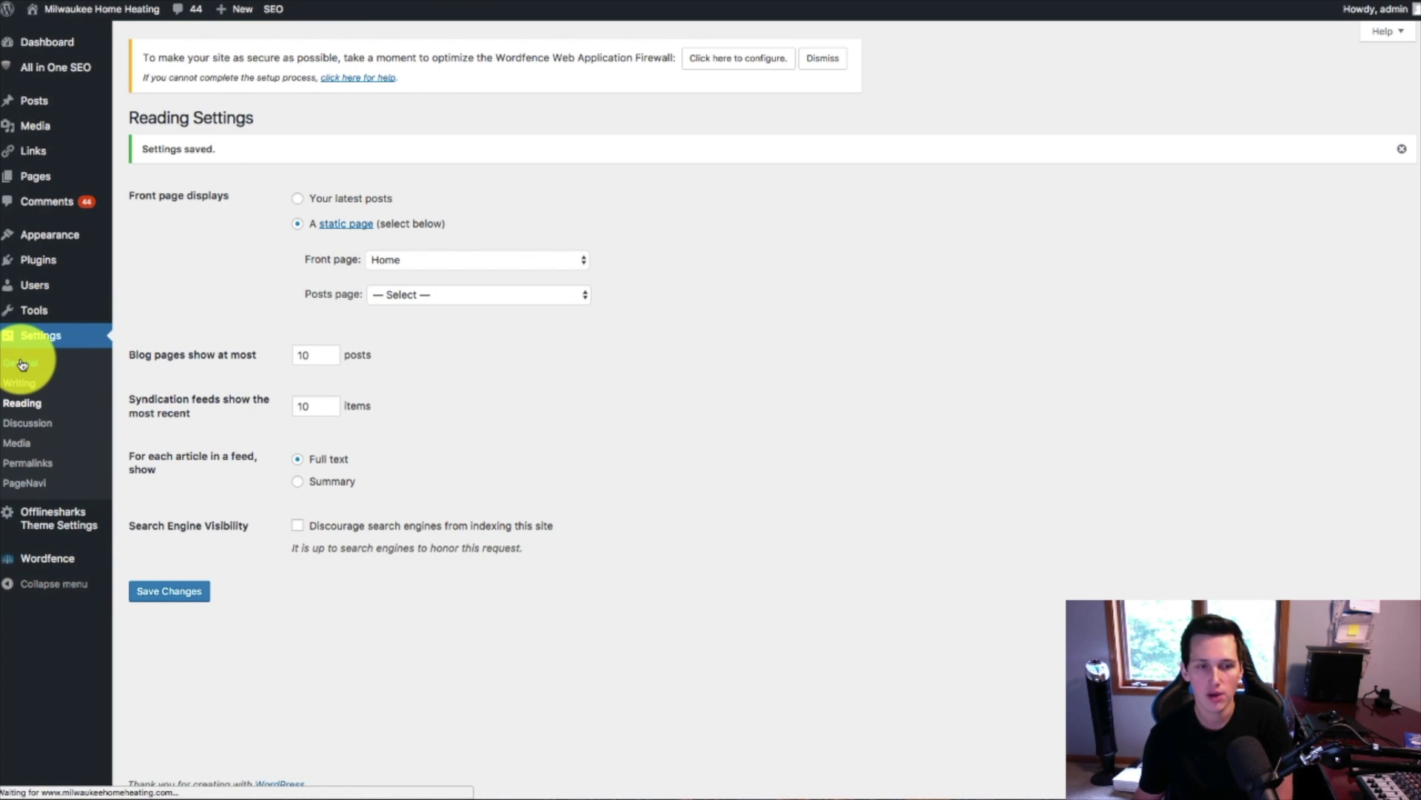
{"action": "left_click", "coordinate": [61, 524]}
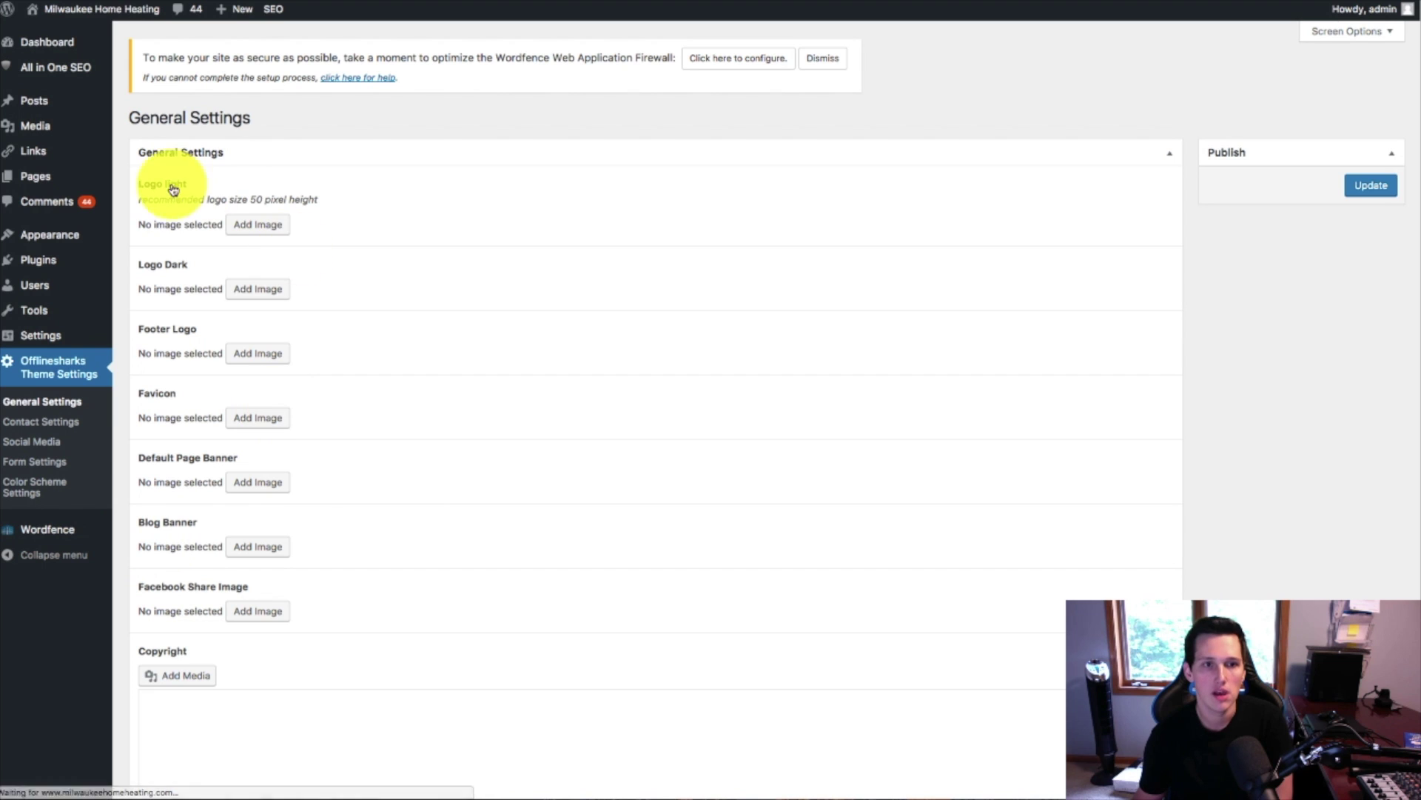
{"action": "left_click_drag", "start_coordinate": [142, 200], "coordinate": [312, 210]}
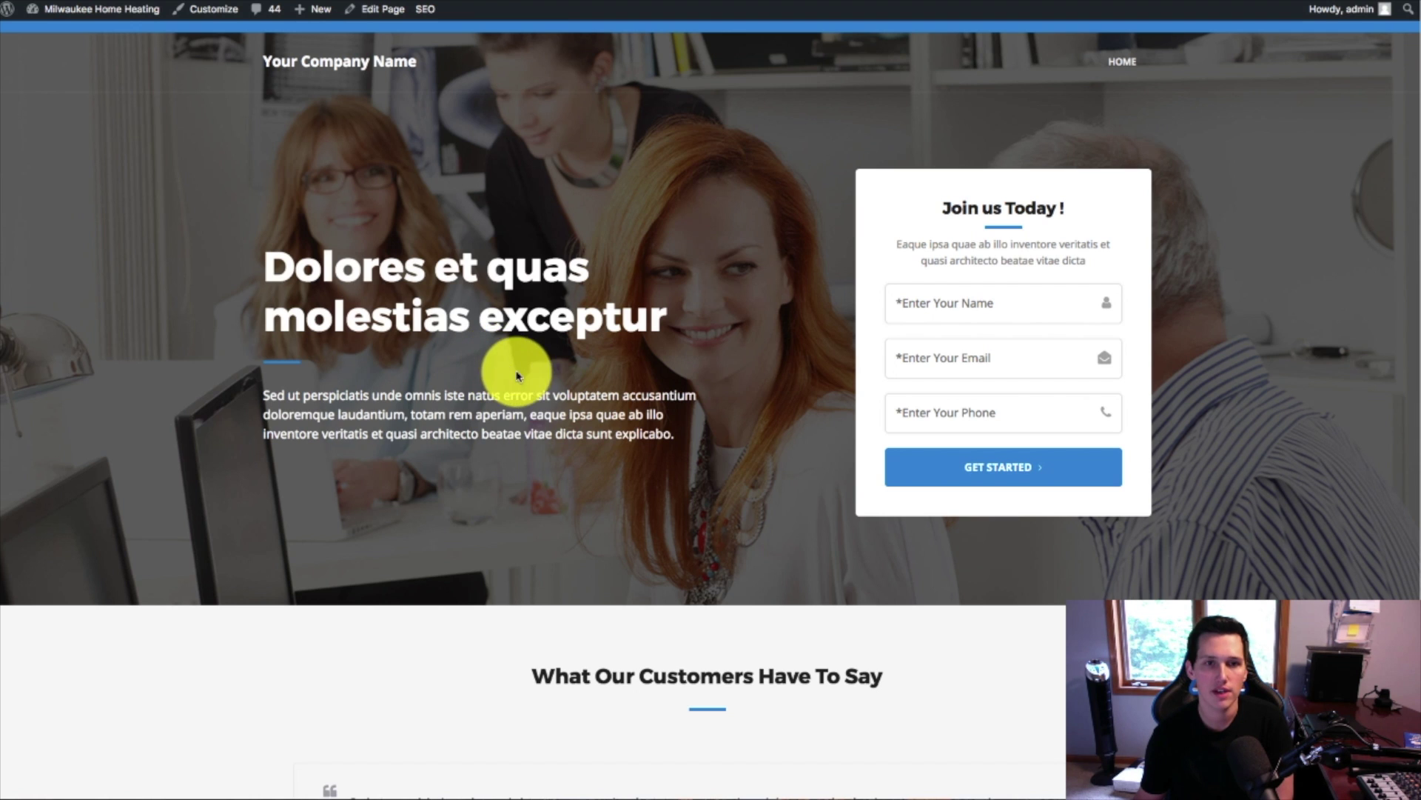
- Check how the company name in the home page header looks over the banner and over the light scrolled header
{"action": "scroll", "coordinate": [793, 365], "scroll_direction": "down", "scroll_amount": 4}
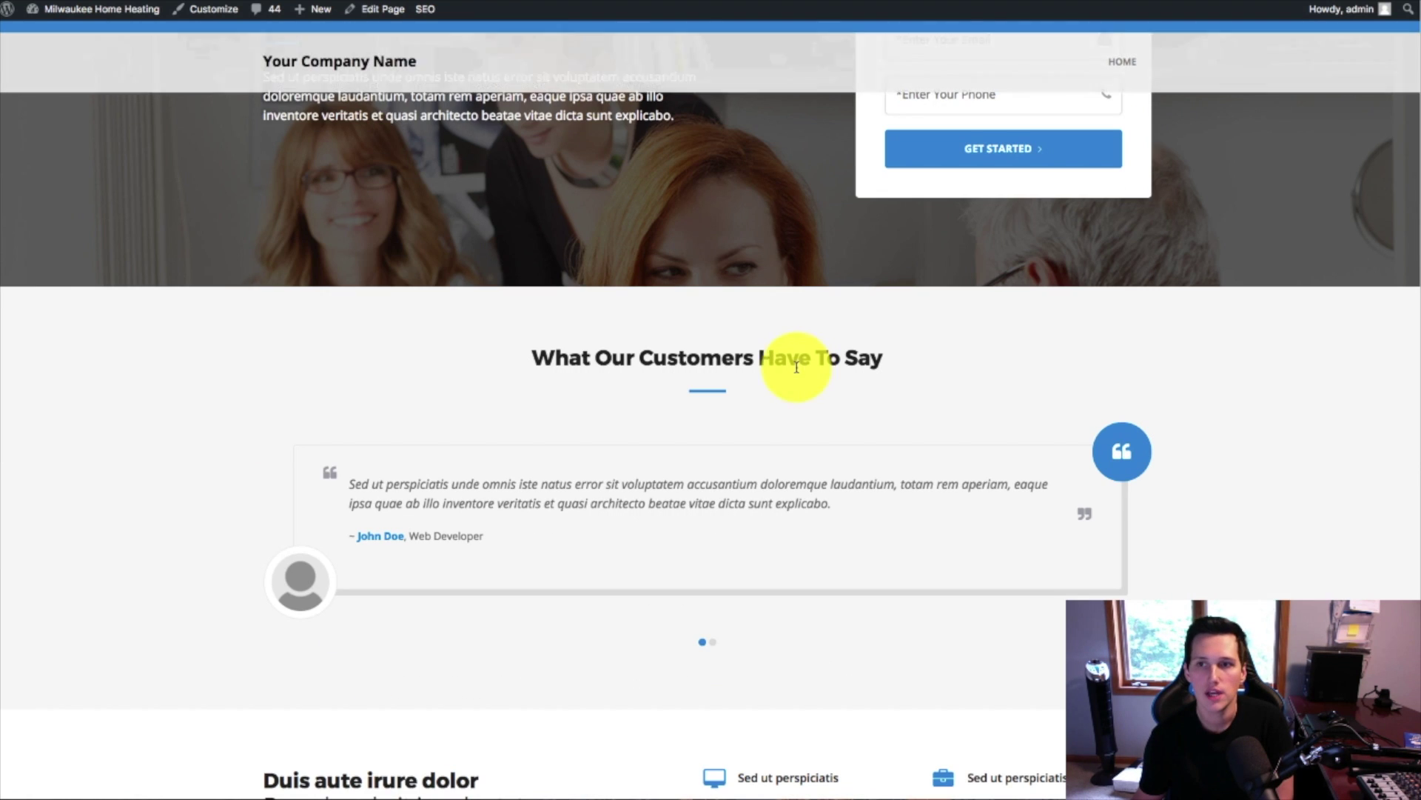
{"action": "scroll", "coordinate": [791, 372], "scroll_direction": "up", "scroll_amount": 4}
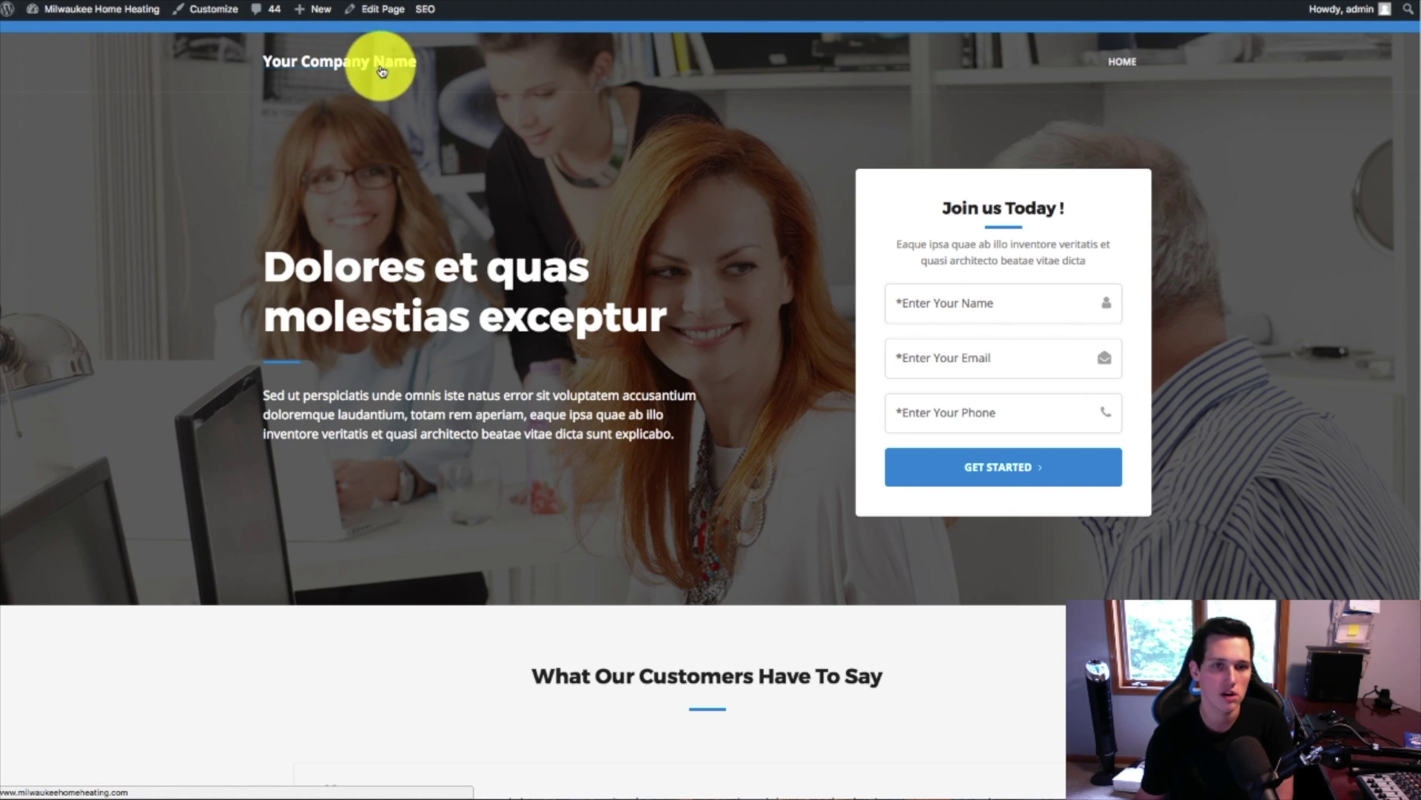
{"action": "scroll", "coordinate": [715, 211], "scroll_direction": "down", "scroll_amount": 1}
{"action": "scroll", "coordinate": [715, 211], "scroll_direction": "down", "scroll_amount": 5}
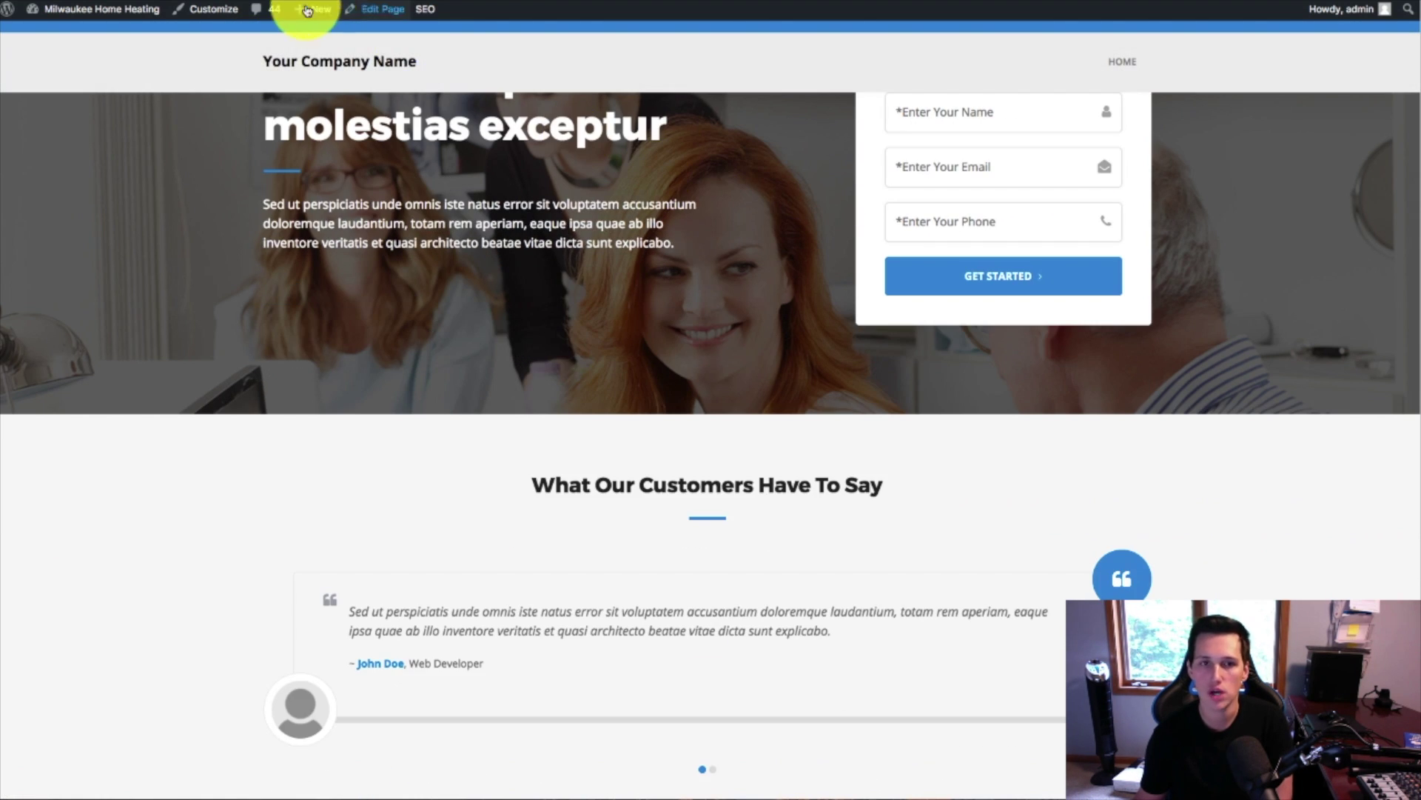
{"action": "scroll", "coordinate": [682, 63], "scroll_direction": "down", "scroll_amount": 5}
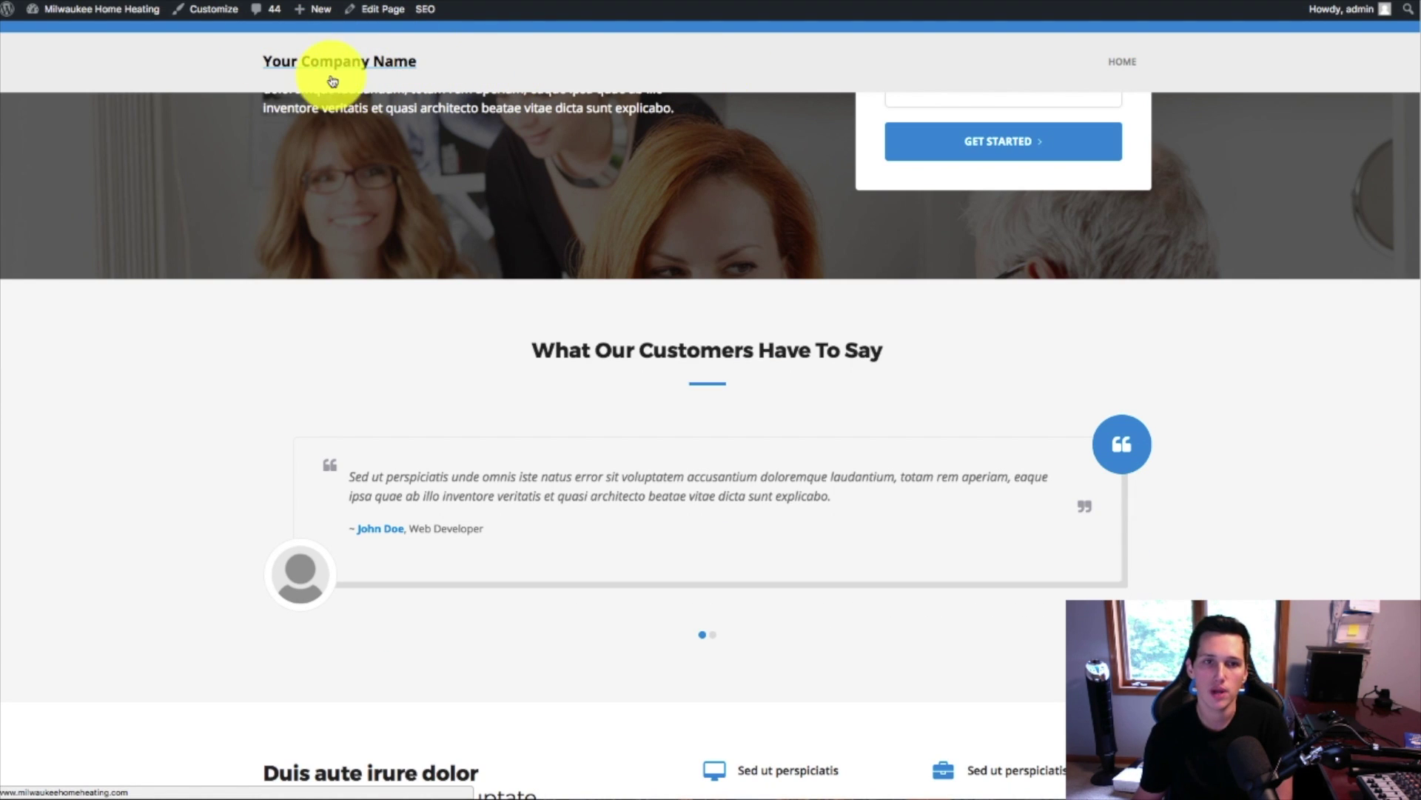
{"action": "scroll", "coordinate": [511, 204], "scroll_direction": "up", "scroll_amount": 1}
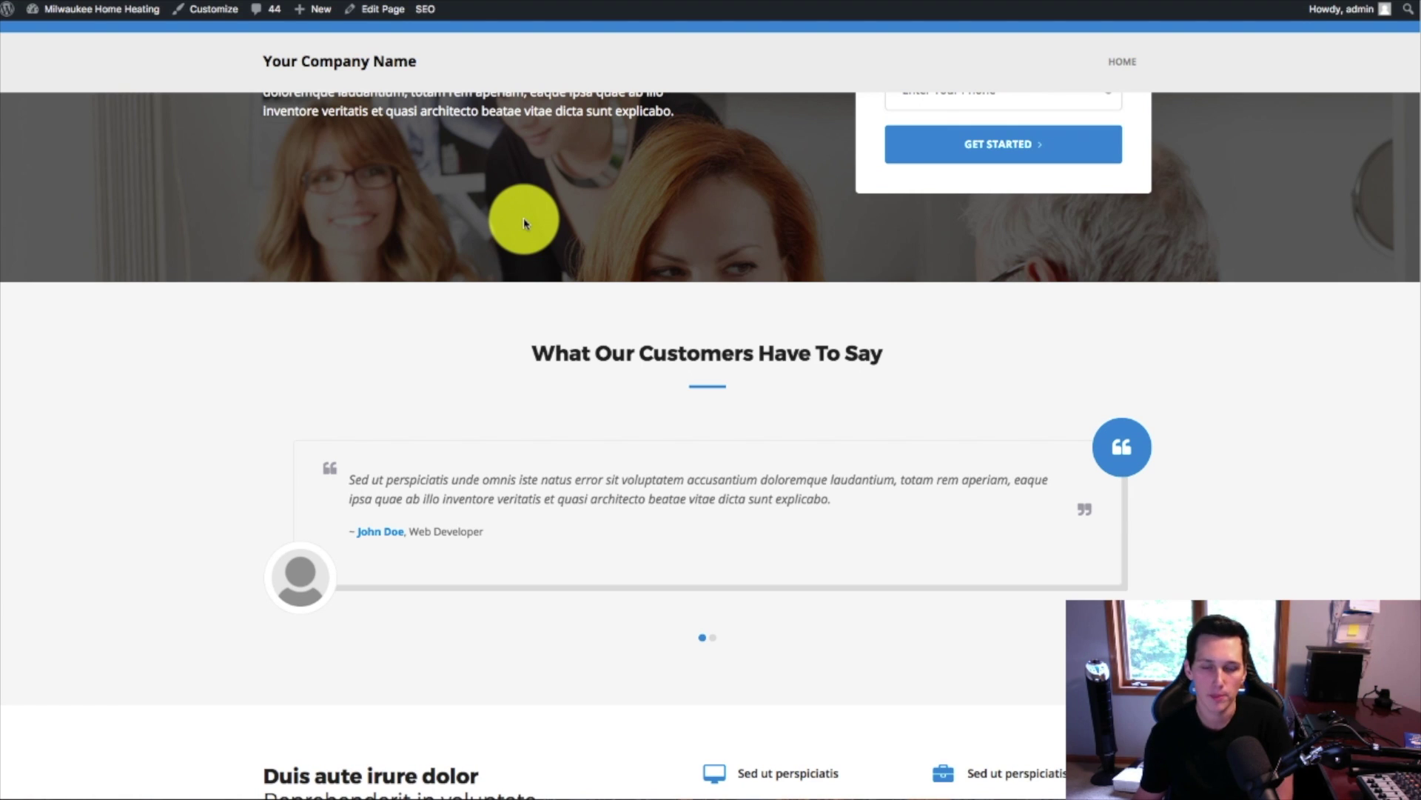
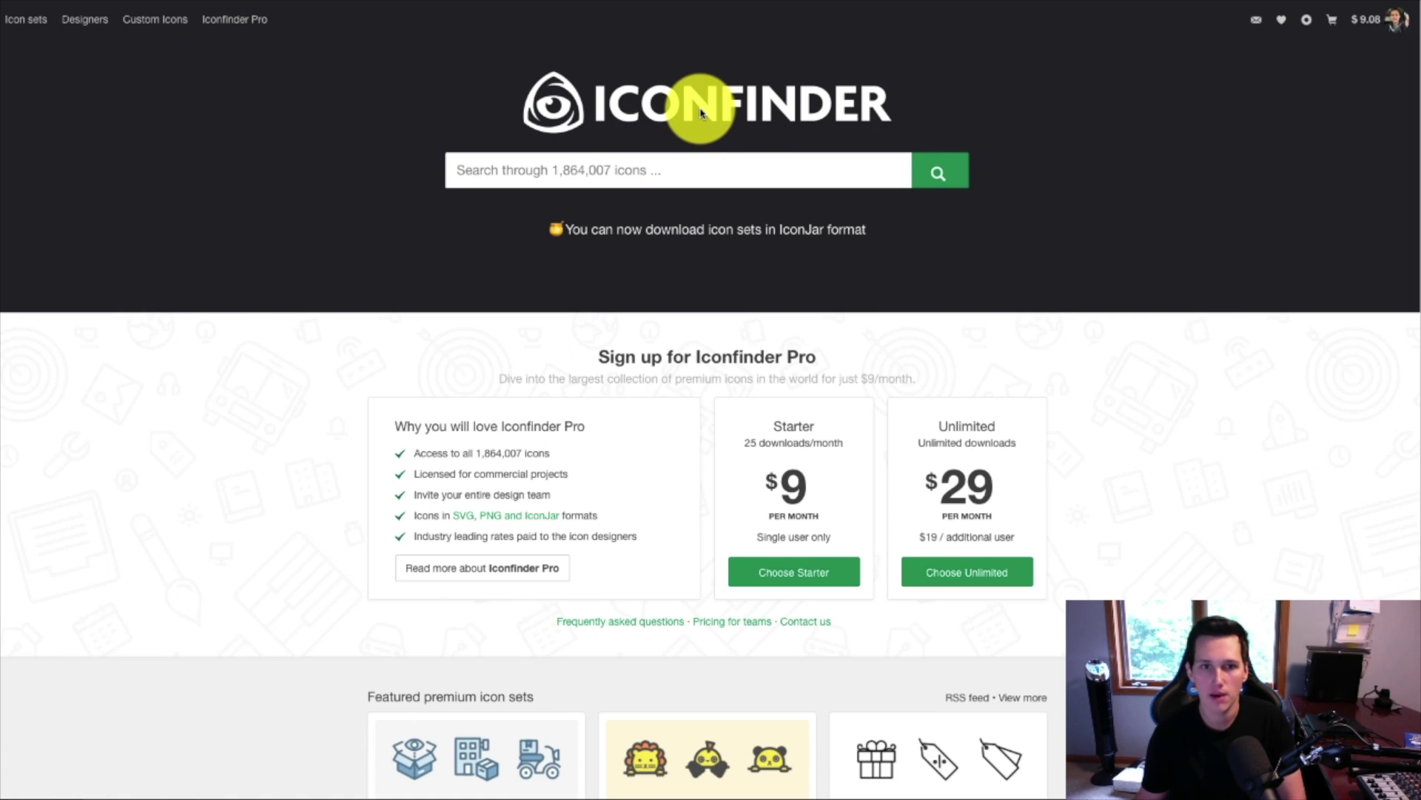
- Search Iconfinder for home icons and look through the results for one suited to the logo
{"action": "type", "text": "ome"}
{"action": "key", "text": "Return"}
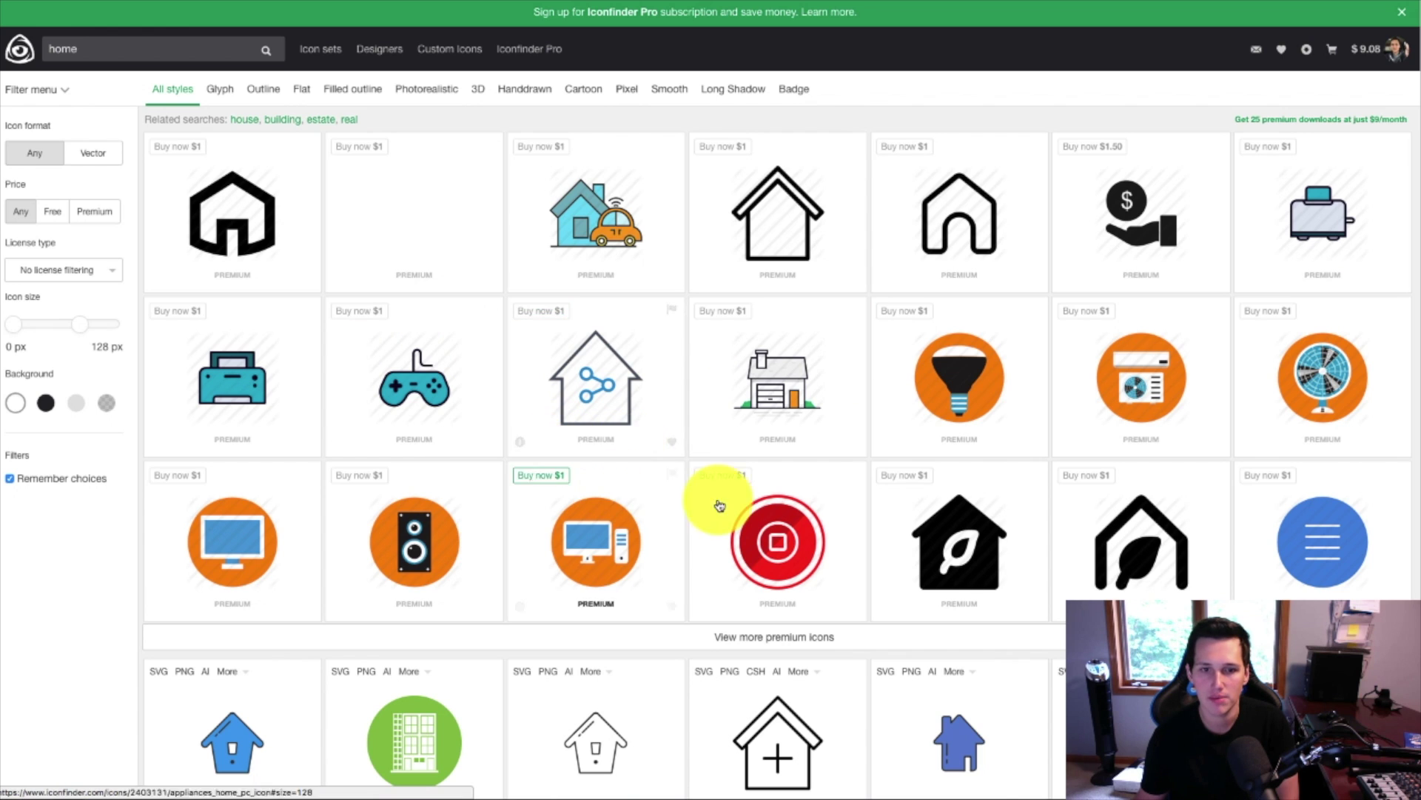
{"action": "scroll", "coordinate": [736, 496], "scroll_direction": "down", "scroll_amount": 4}
{"action": "scroll", "coordinate": [755, 488], "scroll_direction": "down", "scroll_amount": 10}
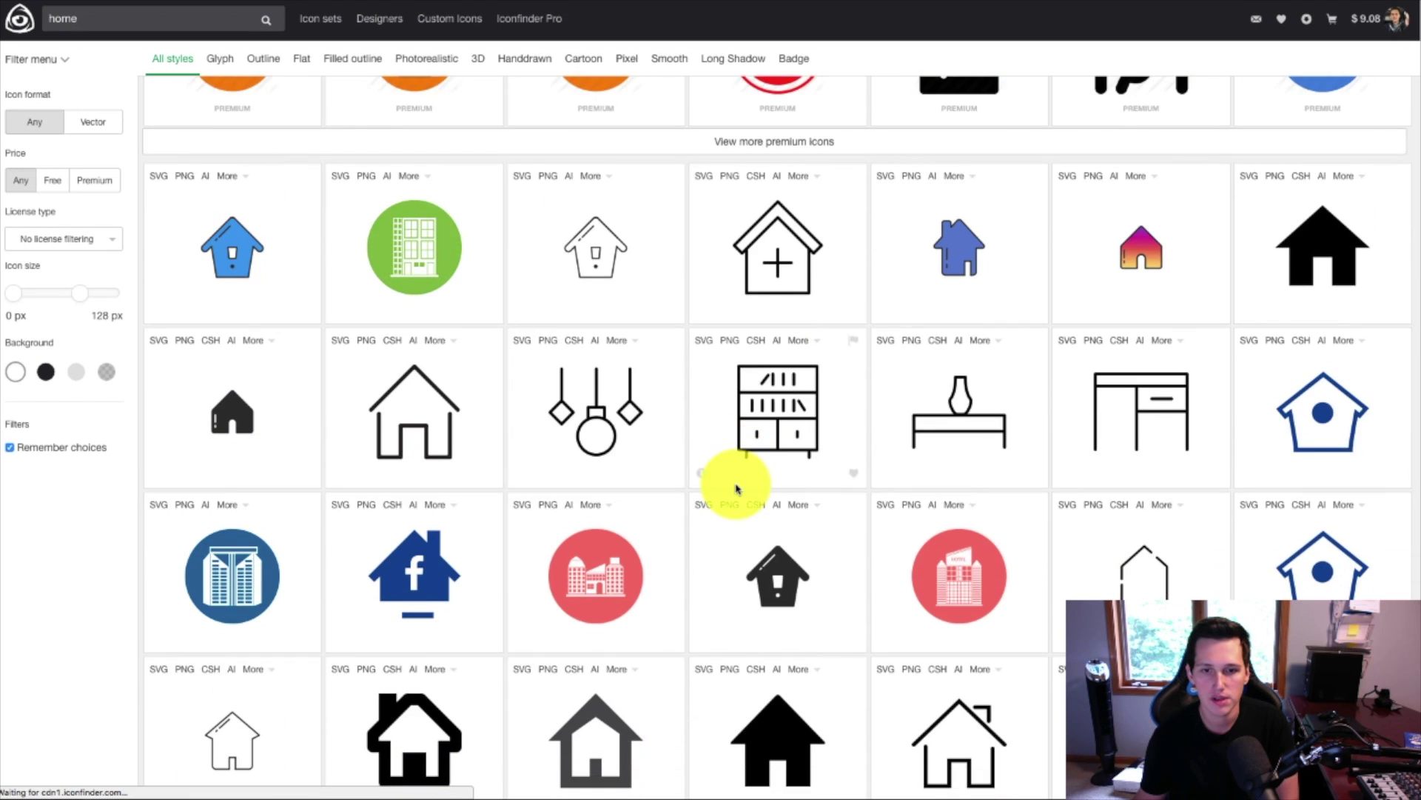
{"action": "scroll", "coordinate": [740, 503], "scroll_direction": "down", "scroll_amount": 6}
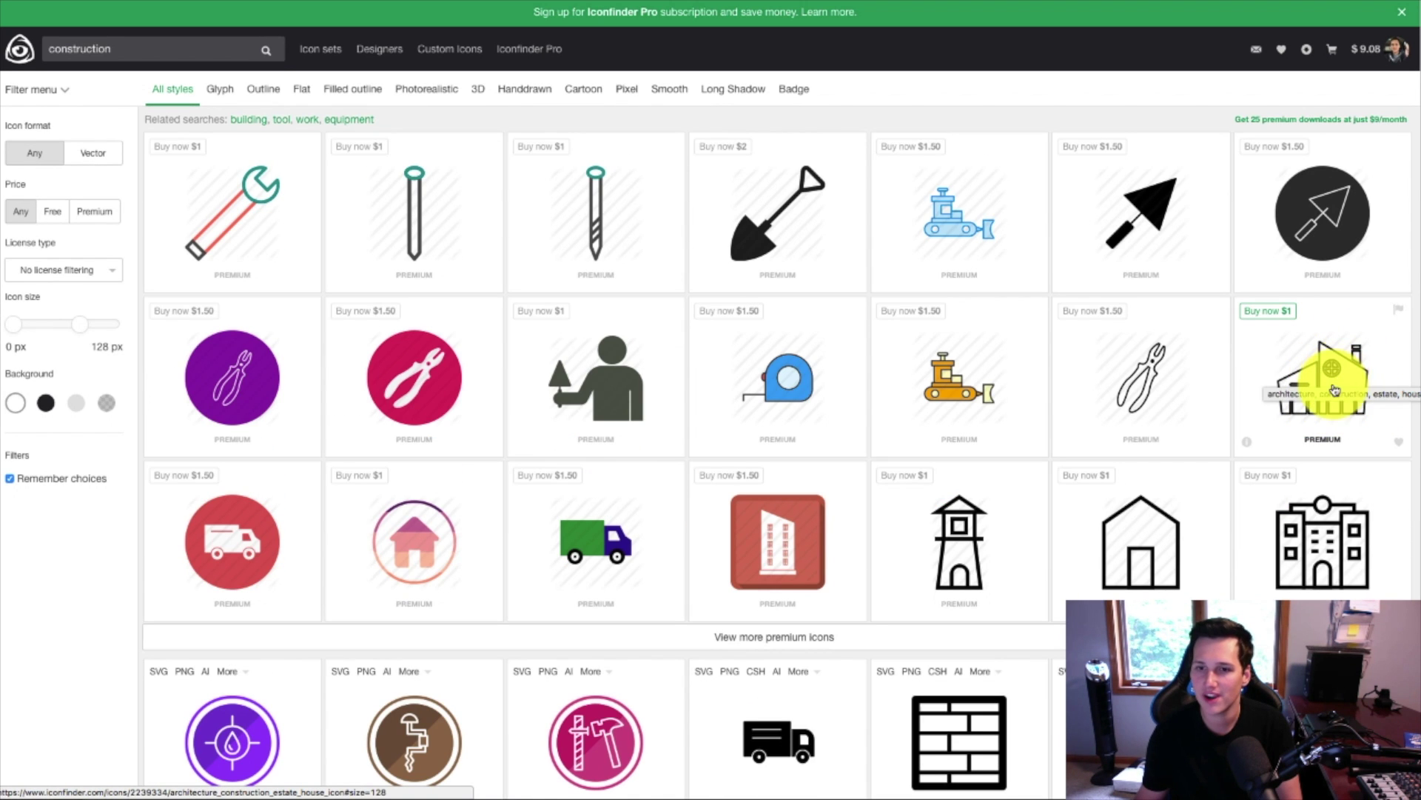
- Buy the $1 outlined house icon with a chimney from the construction results and download it as a 512 × 512 px PNG
{"action": "left_click", "coordinate": [1267, 310]}
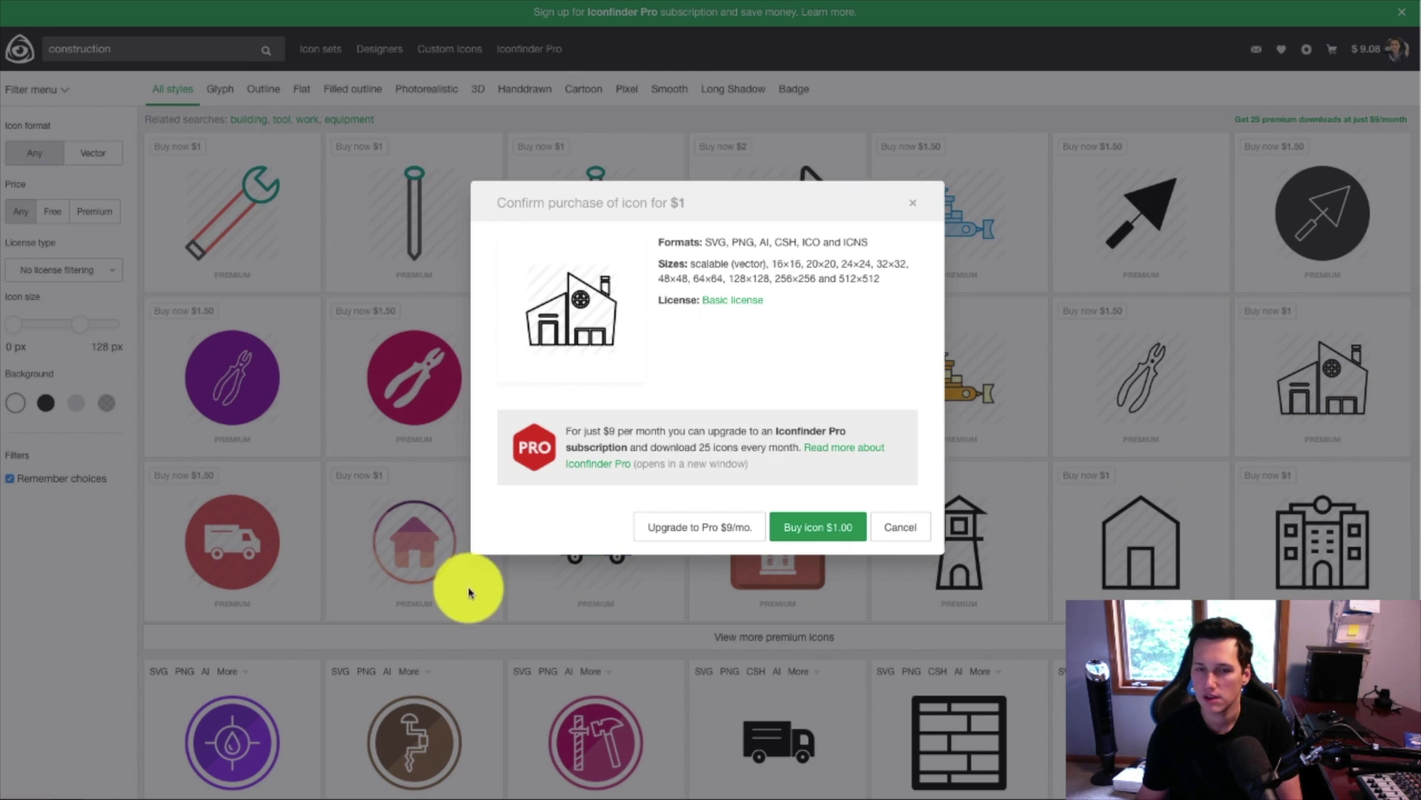
{"action": "left_click", "coordinate": [823, 534]}
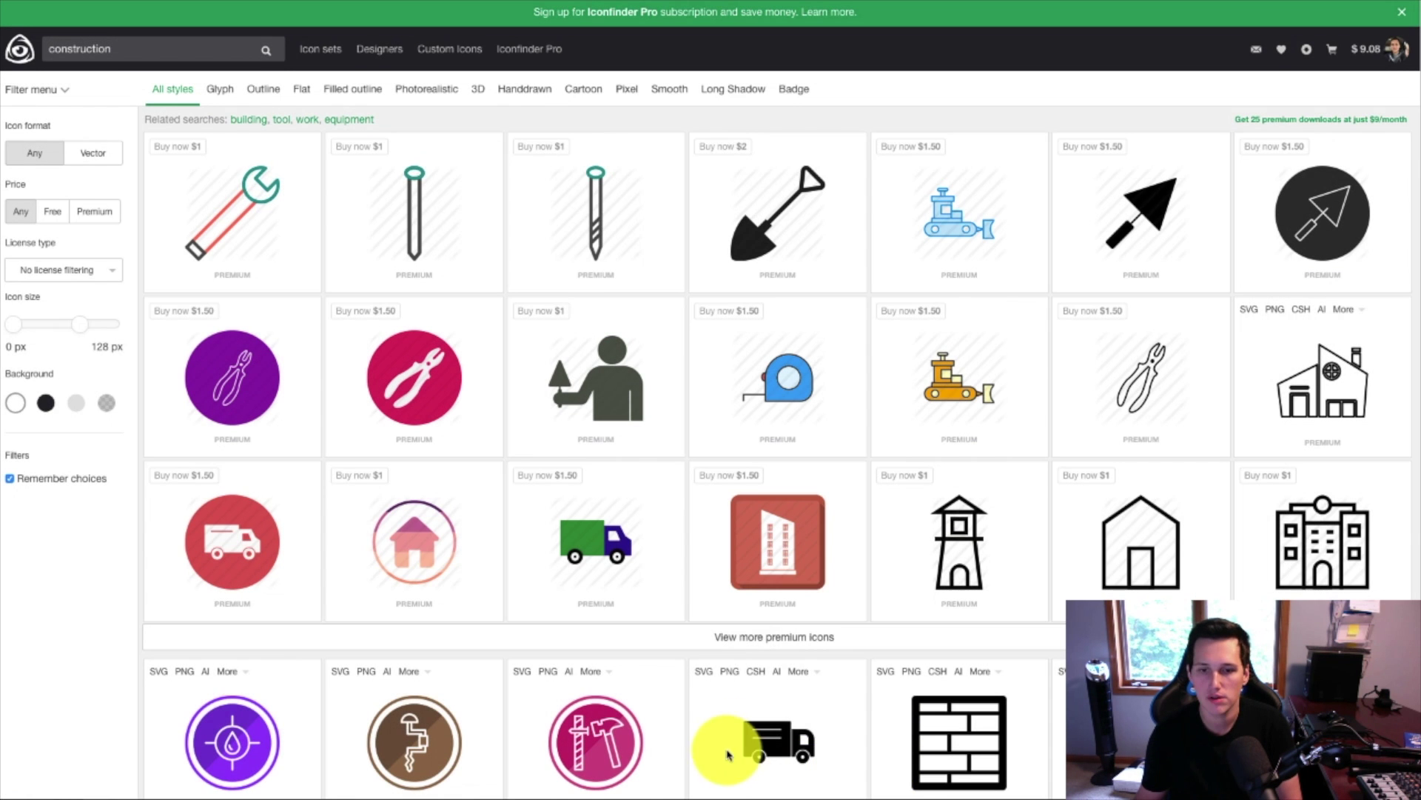
{"action": "scroll", "coordinate": [740, 626], "scroll_direction": "down", "scroll_amount": 2}
{"action": "scroll", "coordinate": [593, 612], "scroll_direction": "down", "scroll_amount": 1}
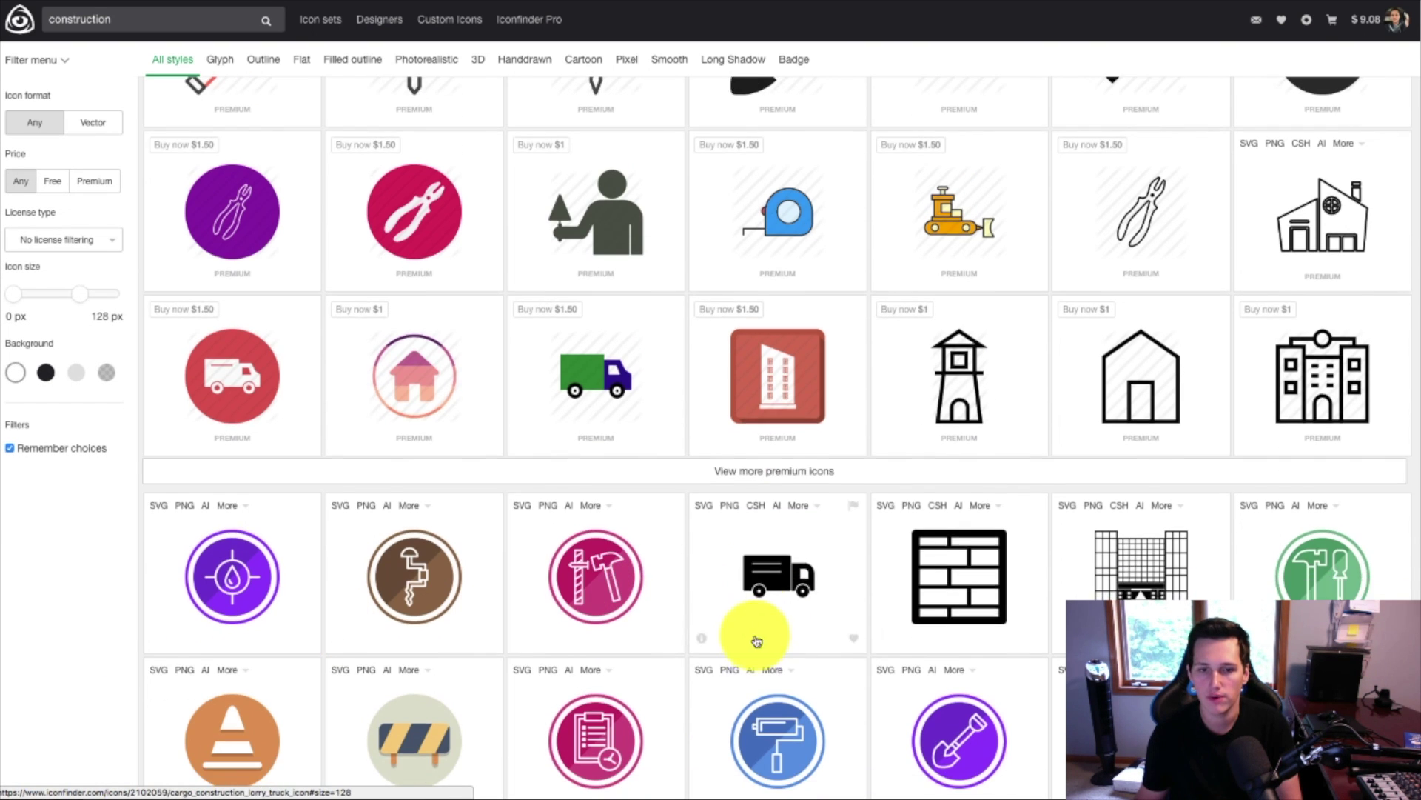
{"action": "scroll", "coordinate": [752, 638], "scroll_direction": "up", "scroll_amount": 3}
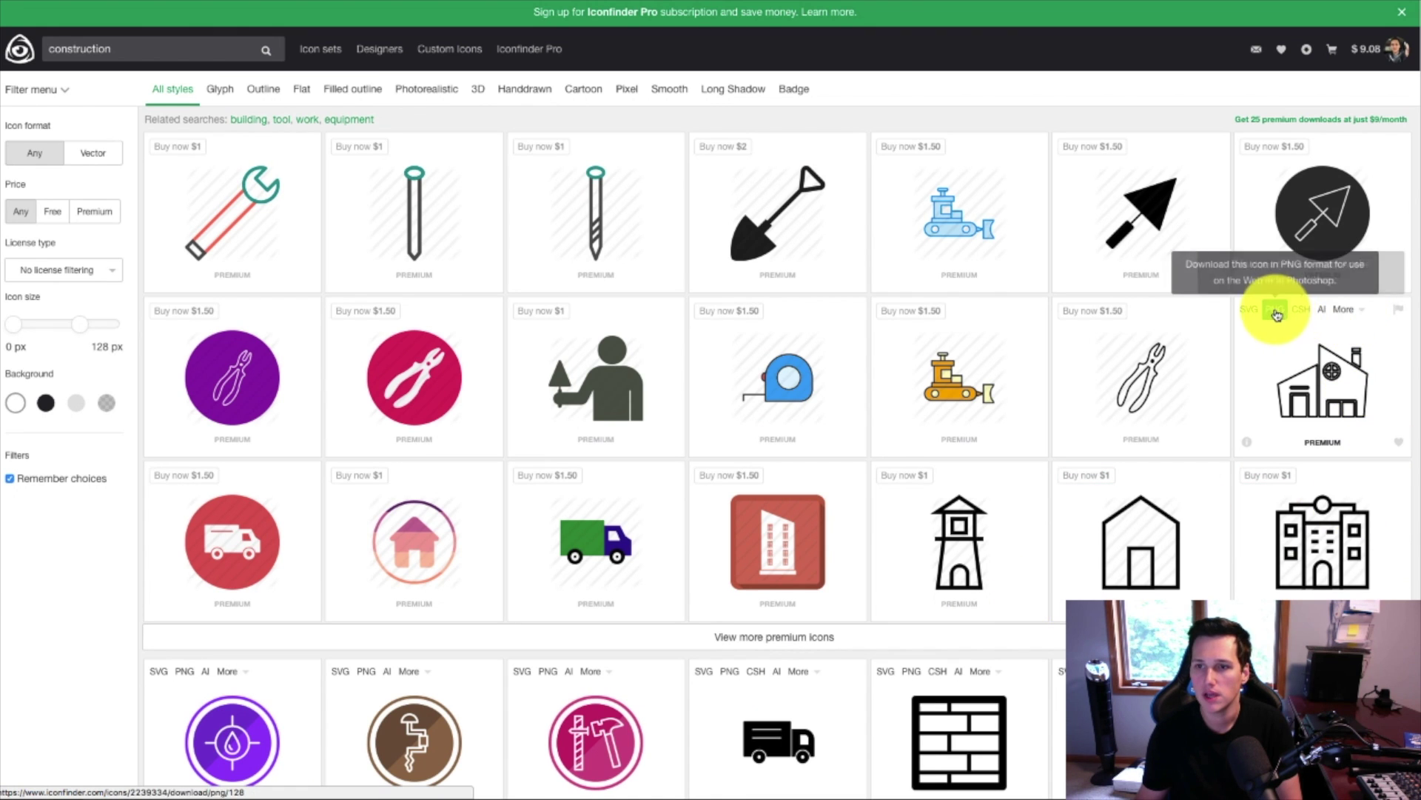
{"action": "left_click", "coordinate": [1345, 311]}
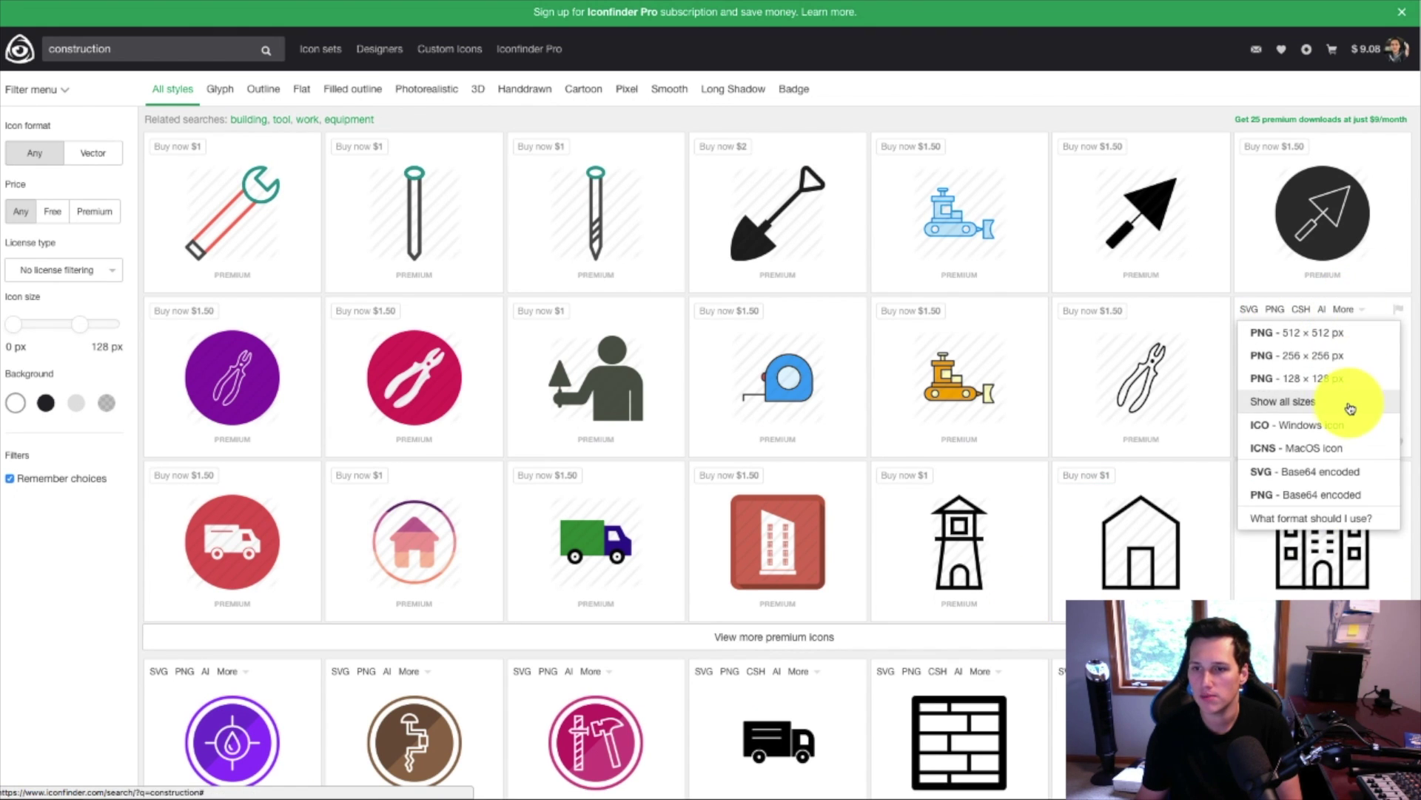
{"action": "left_click", "coordinate": [1304, 338]}
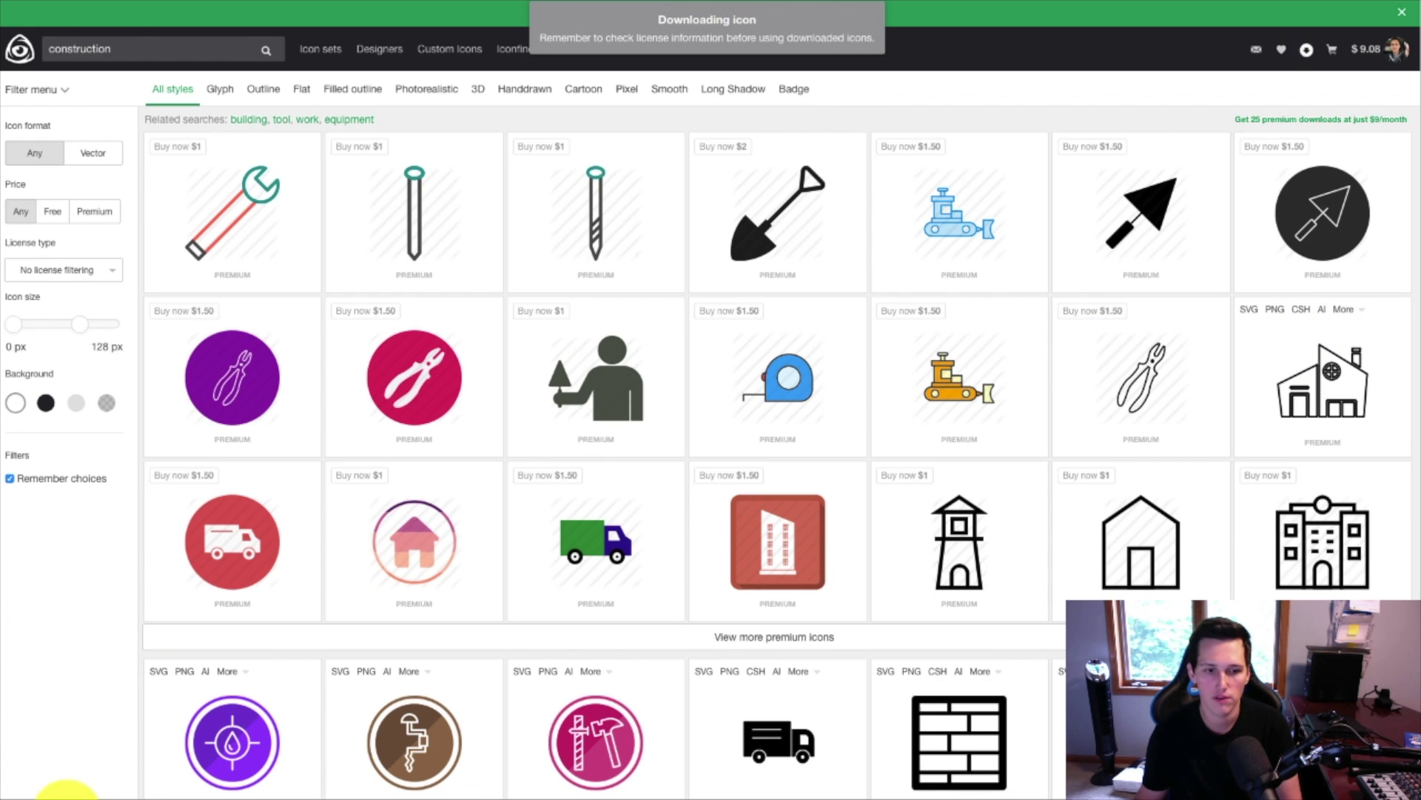
- Switch to Photoshop, place the downloaded house icon at the start of the blank logo canvas and scale it to fit the height
{"action": "key", "text": "super+Tab"}
{"action": "left_click_drag", "start_coordinate": [23, 788], "coordinate": [477, 380]}
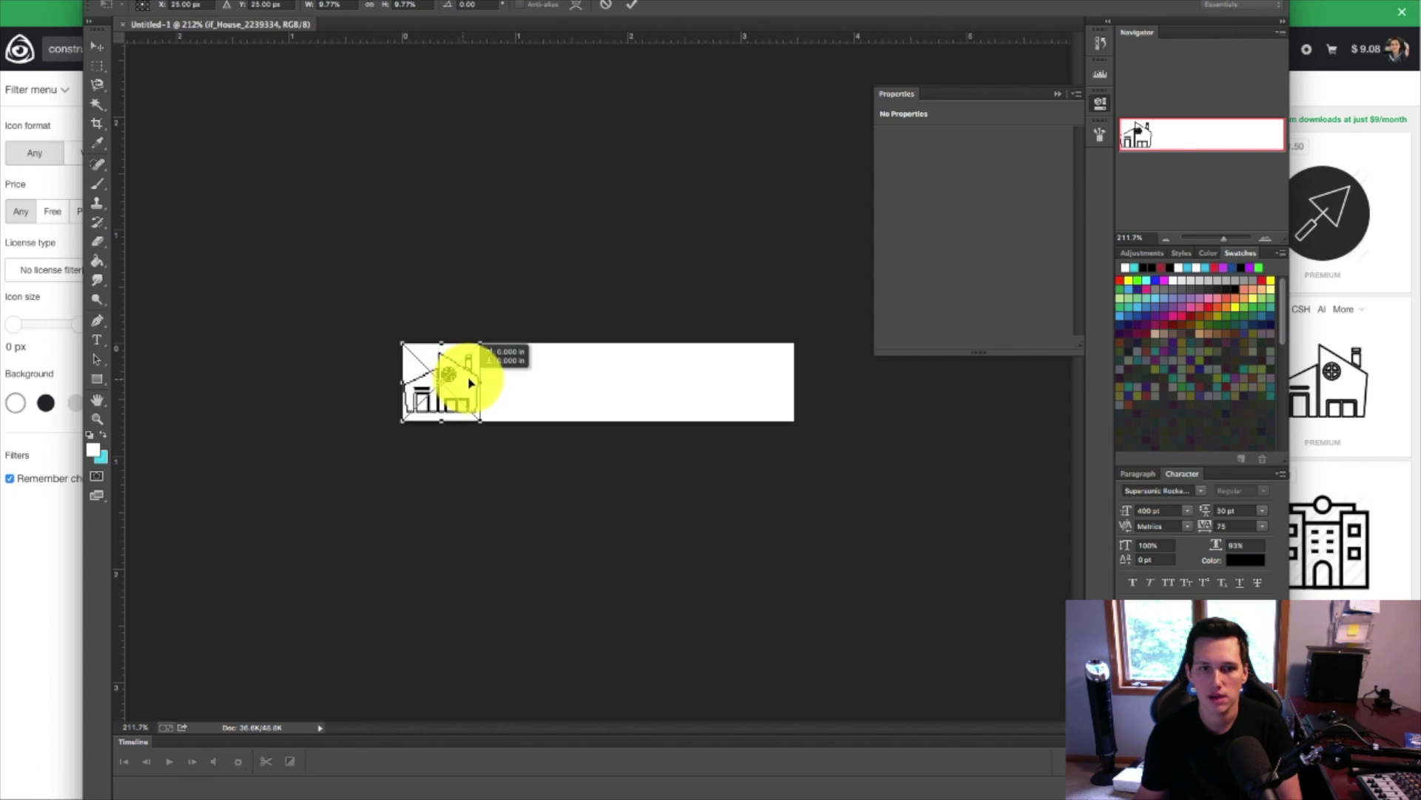
{"action": "mouse_move", "coordinate": [488, 420]}
{"action": "left_mouse_down"}
{"action": "mouse_move", "coordinate": [501, 428]}
{"action": "mouse_move", "coordinate": [486, 407]}
{"action": "left_mouse_up"}
{"action": "key", "text": "Return"}
- Add the text HOME HEATING in black at 30 pt beside the house icon and fine-tune its vertical position
{"action": "mouse_move", "coordinate": [1223, 238]}
{"action": "left_mouse_down"}
{"action": "mouse_move", "coordinate": [1211, 241]}
{"action": "mouse_move", "coordinate": [1228, 238]}
{"action": "left_mouse_up"}
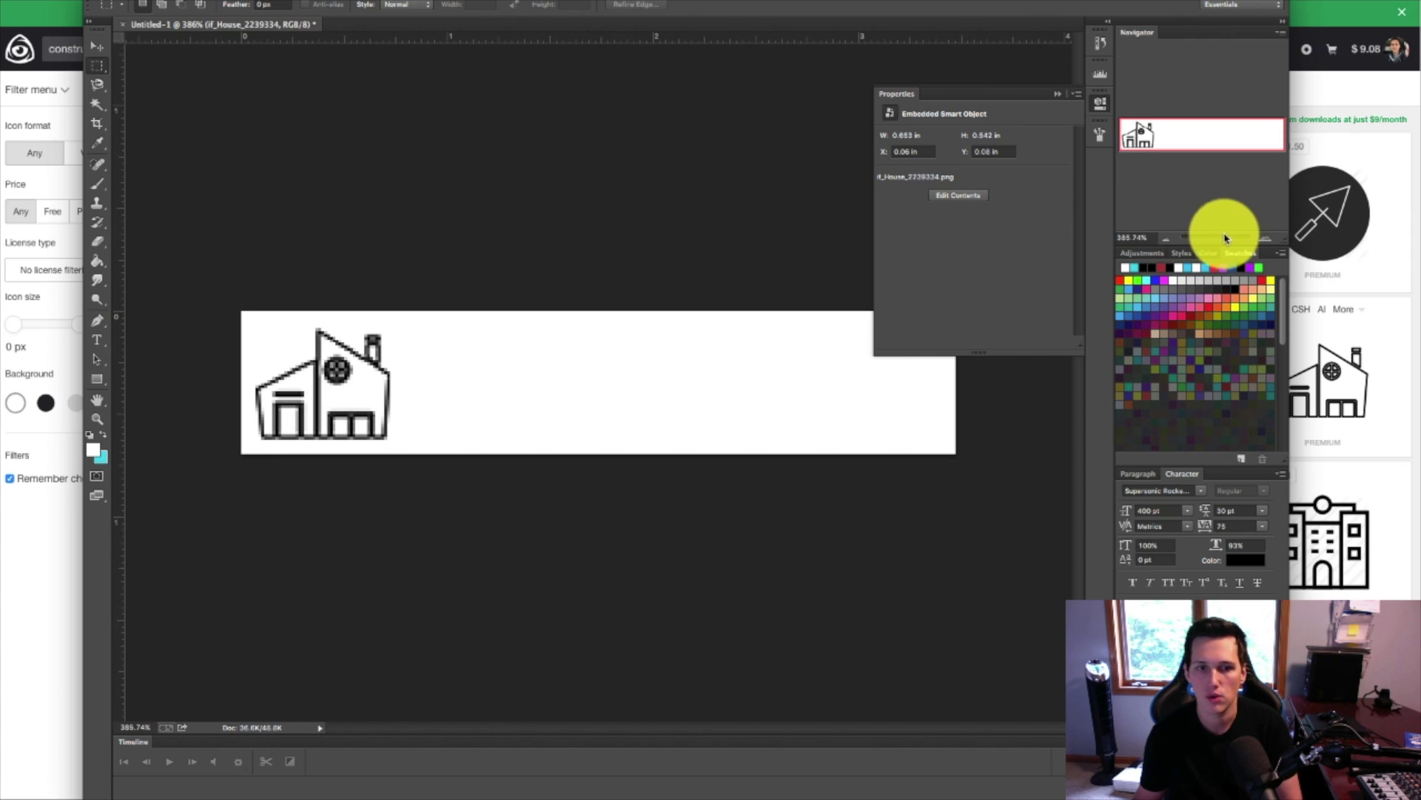
{"action": "left_click", "coordinate": [1057, 84]}
{"action": "left_click", "coordinate": [96, 340]}
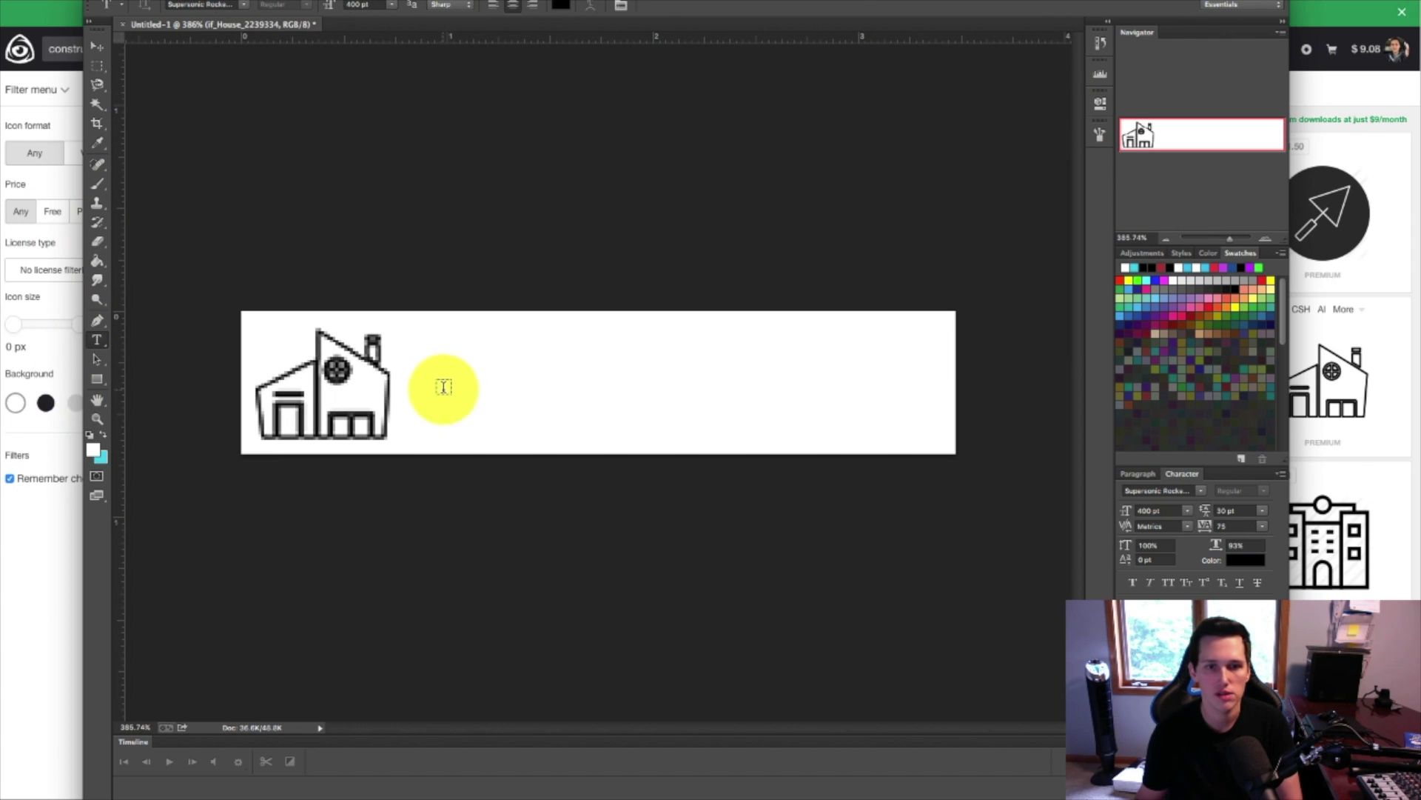
{"action": "left_click", "coordinate": [447, 400]}
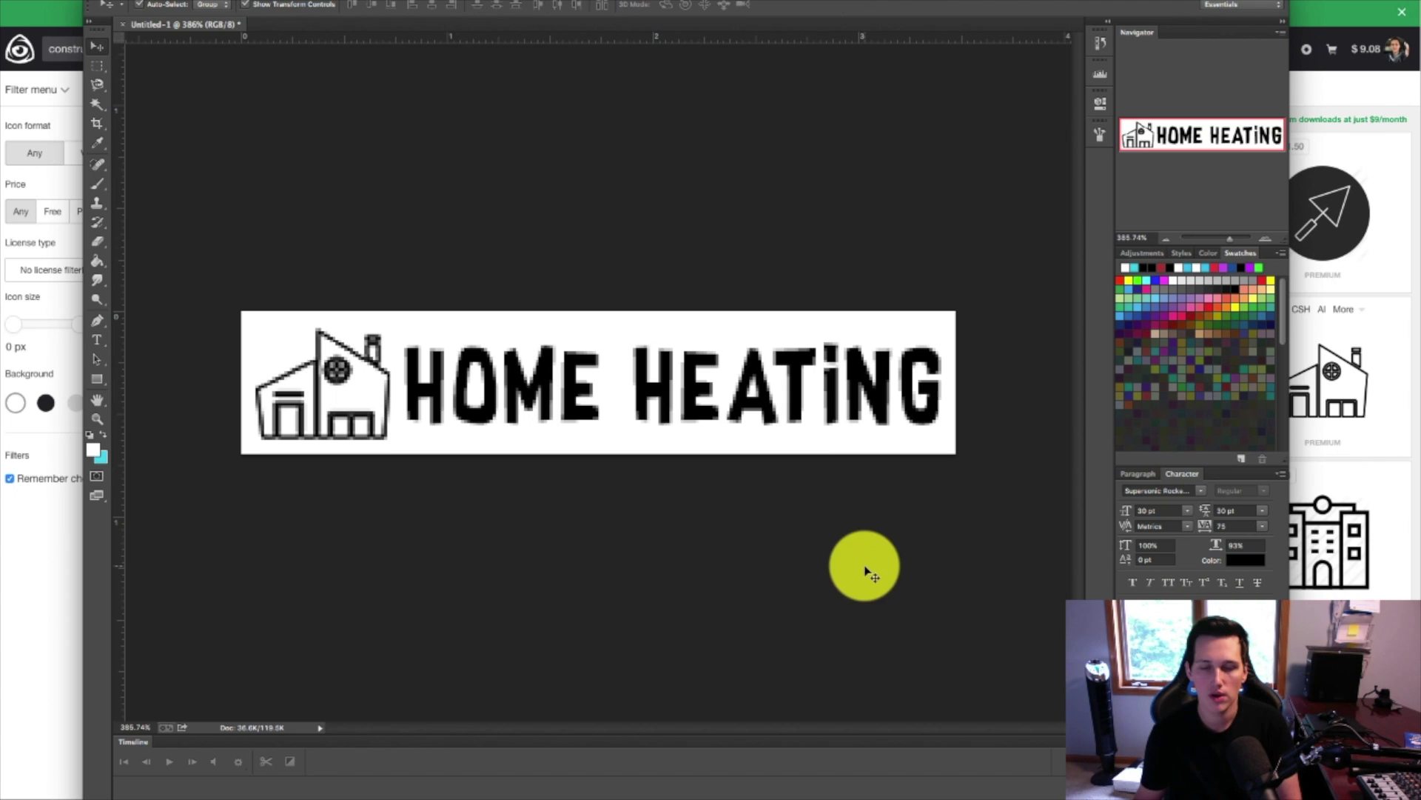
{"action": "left_click", "coordinate": [898, 385]}
{"action": "key", "text": "Down"}
{"action": "key", "text": "Down"}
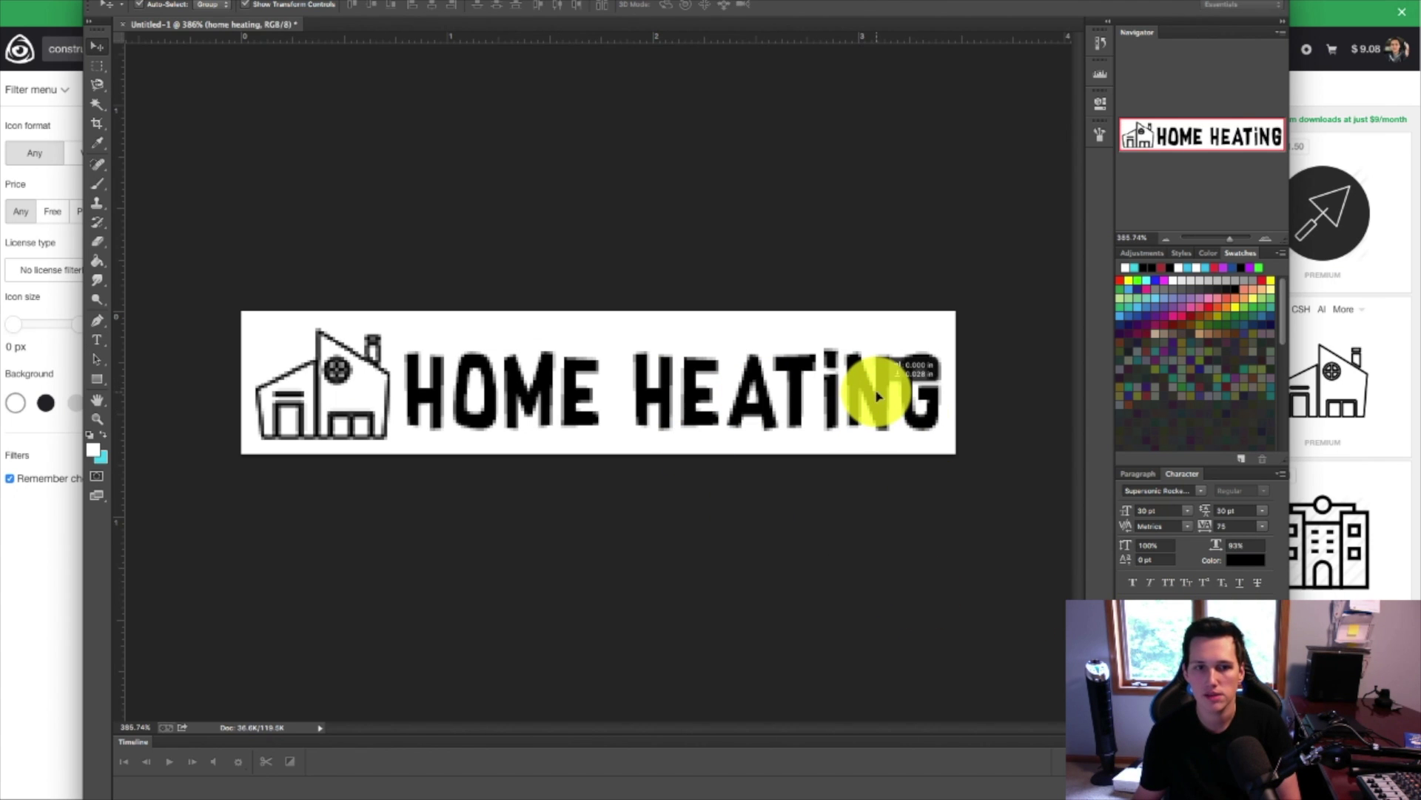
{"action": "key", "text": "Up"}
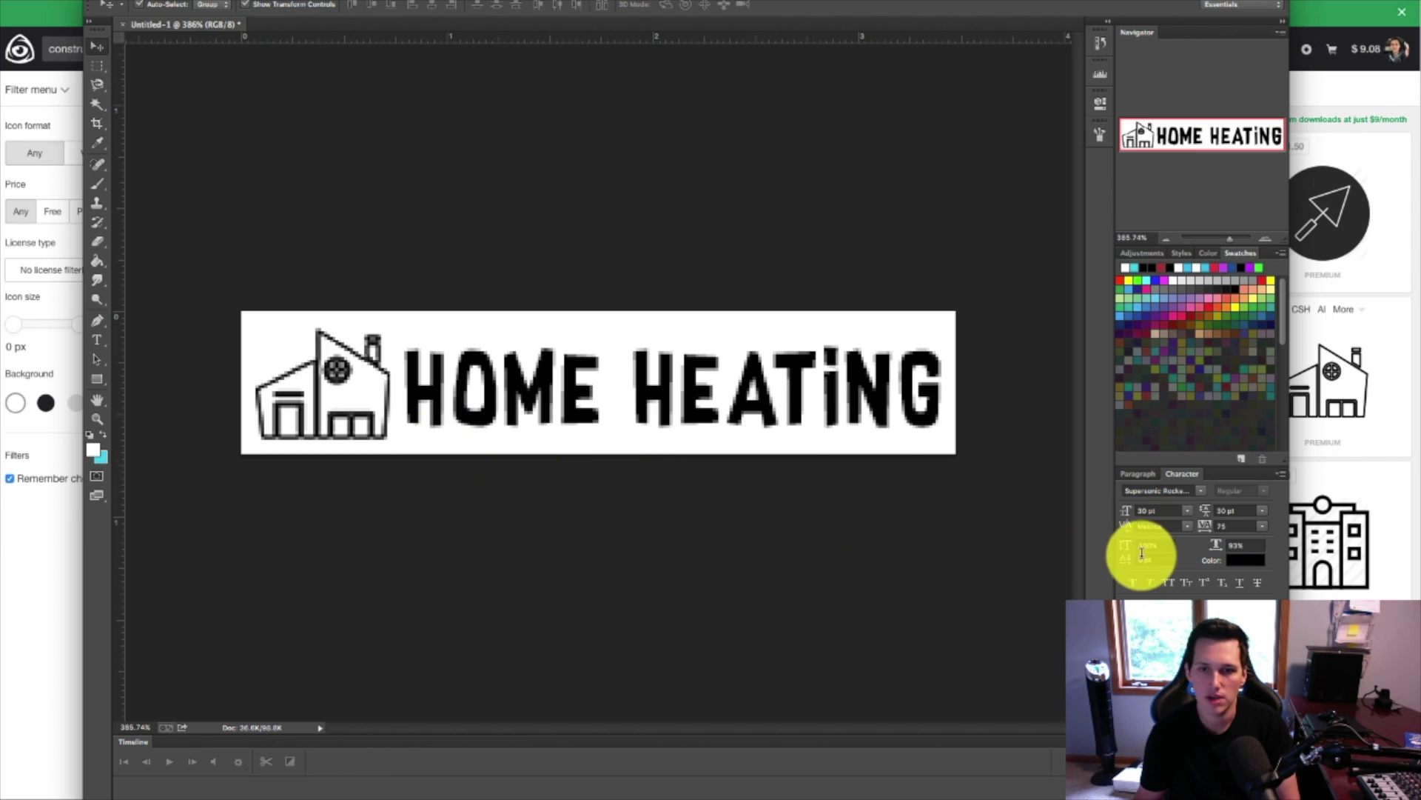
- Remove the logo's white background and recolor the HOME HEATING text white
{"action": "key", "text": "Delete"}
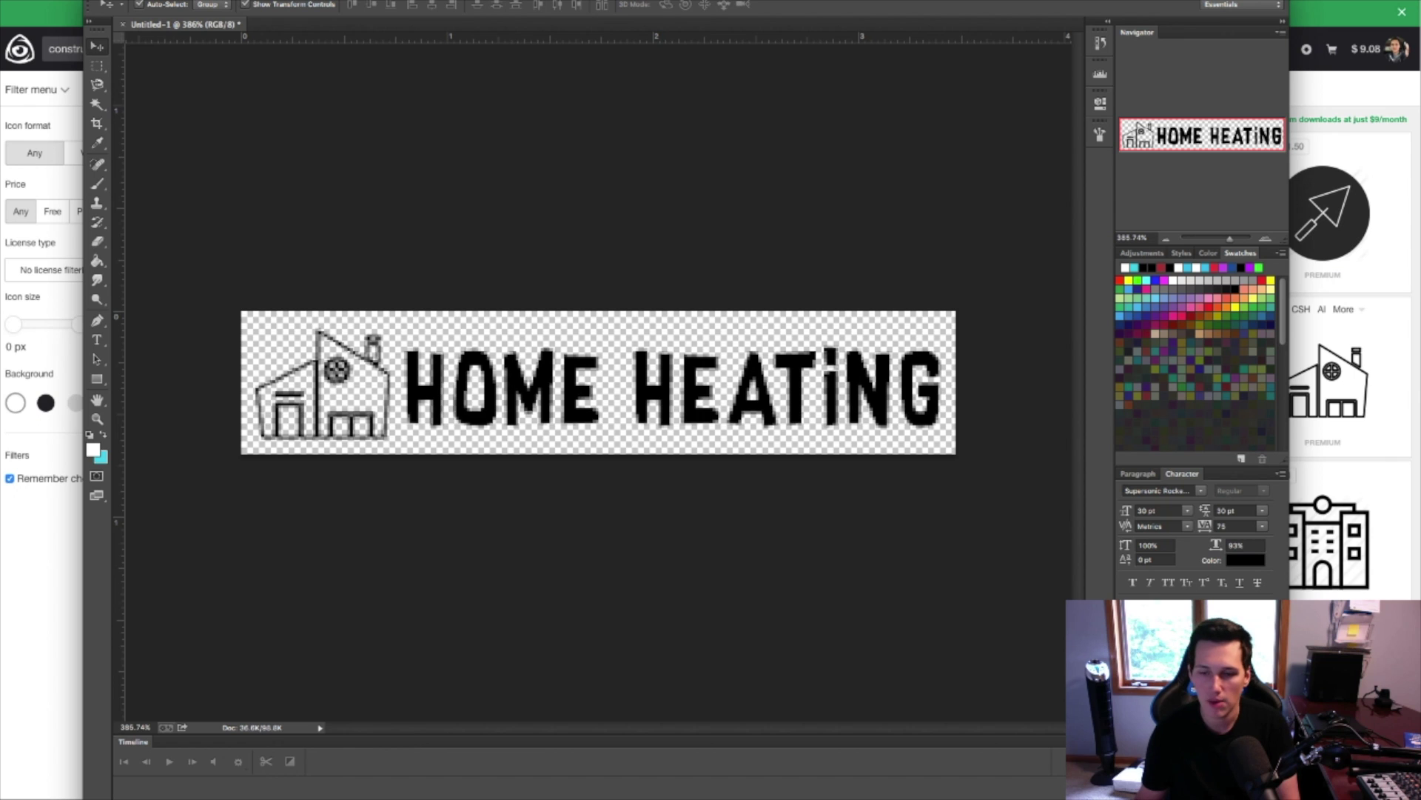
{"action": "left_click", "coordinate": [673, 385]}
{"action": "left_click", "coordinate": [1250, 559]}
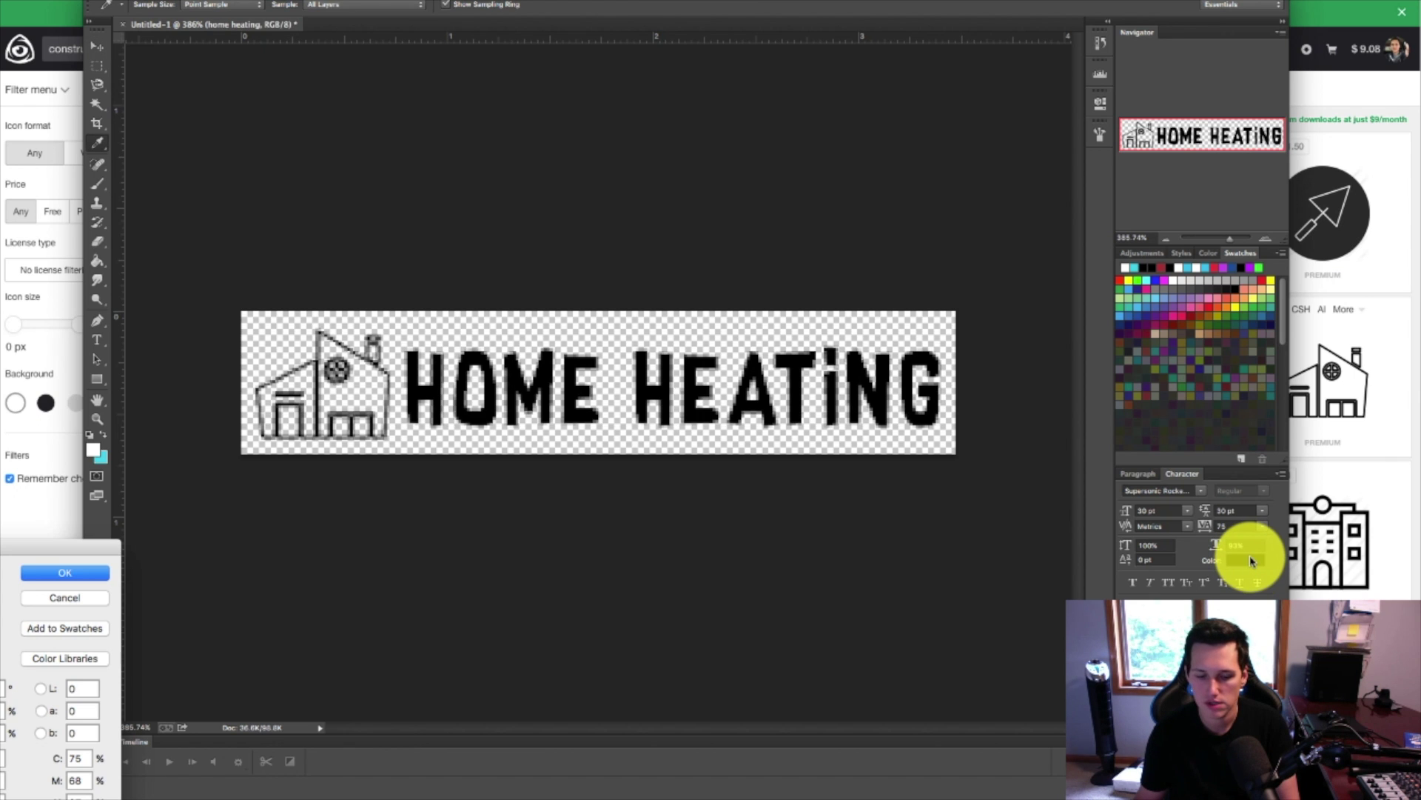
{"action": "left_click_drag", "start_coordinate": [7, 549], "coordinate": [562, 474]}
{"action": "left_click", "coordinate": [475, 511]}
{"action": "left_click", "coordinate": [841, 506]}
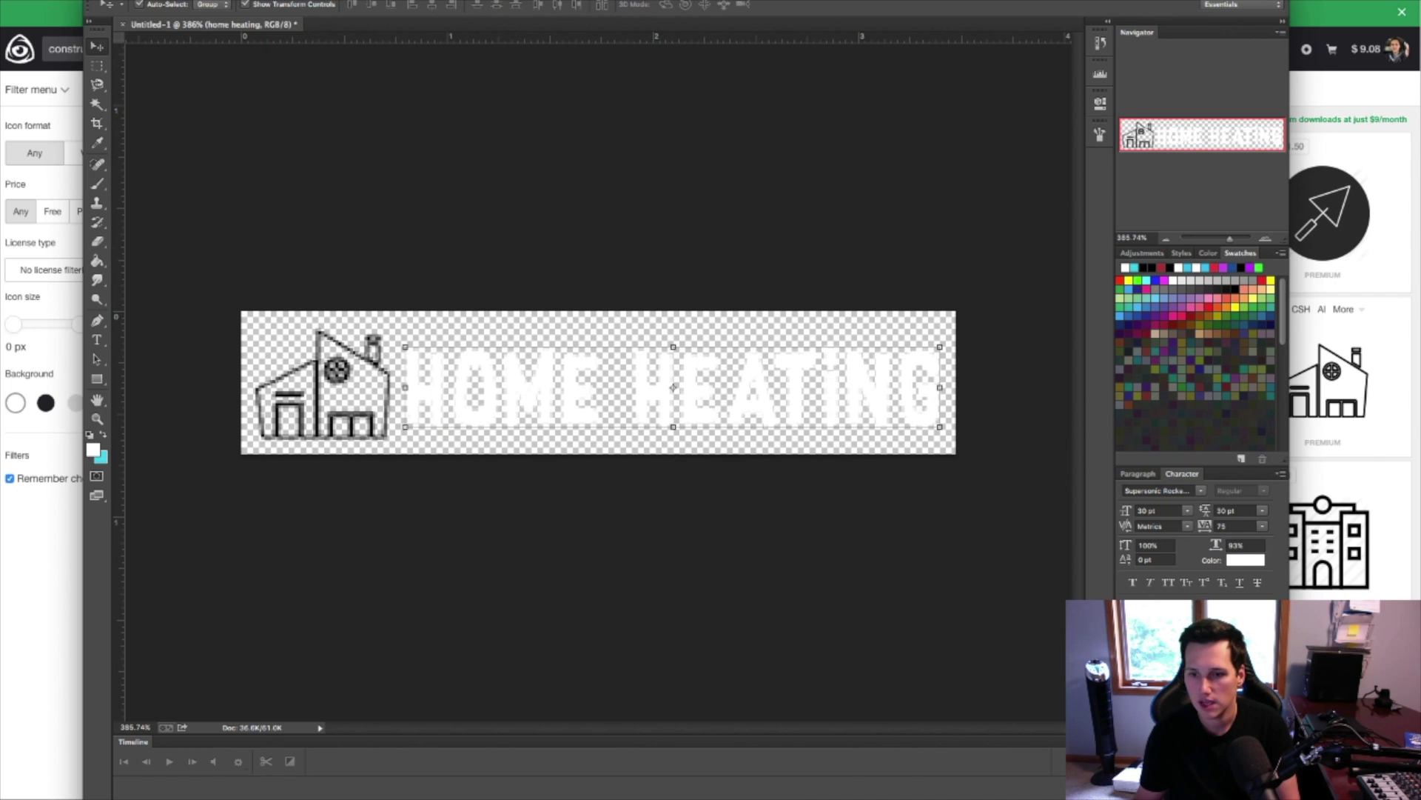
- Apply a white (ffffff) Color Overlay to the house icon layer
{"action": "double_click", "coordinate": [1243, 651]}
{"action": "left_click_drag", "start_coordinate": [499, 626], "coordinate": [604, 433]}
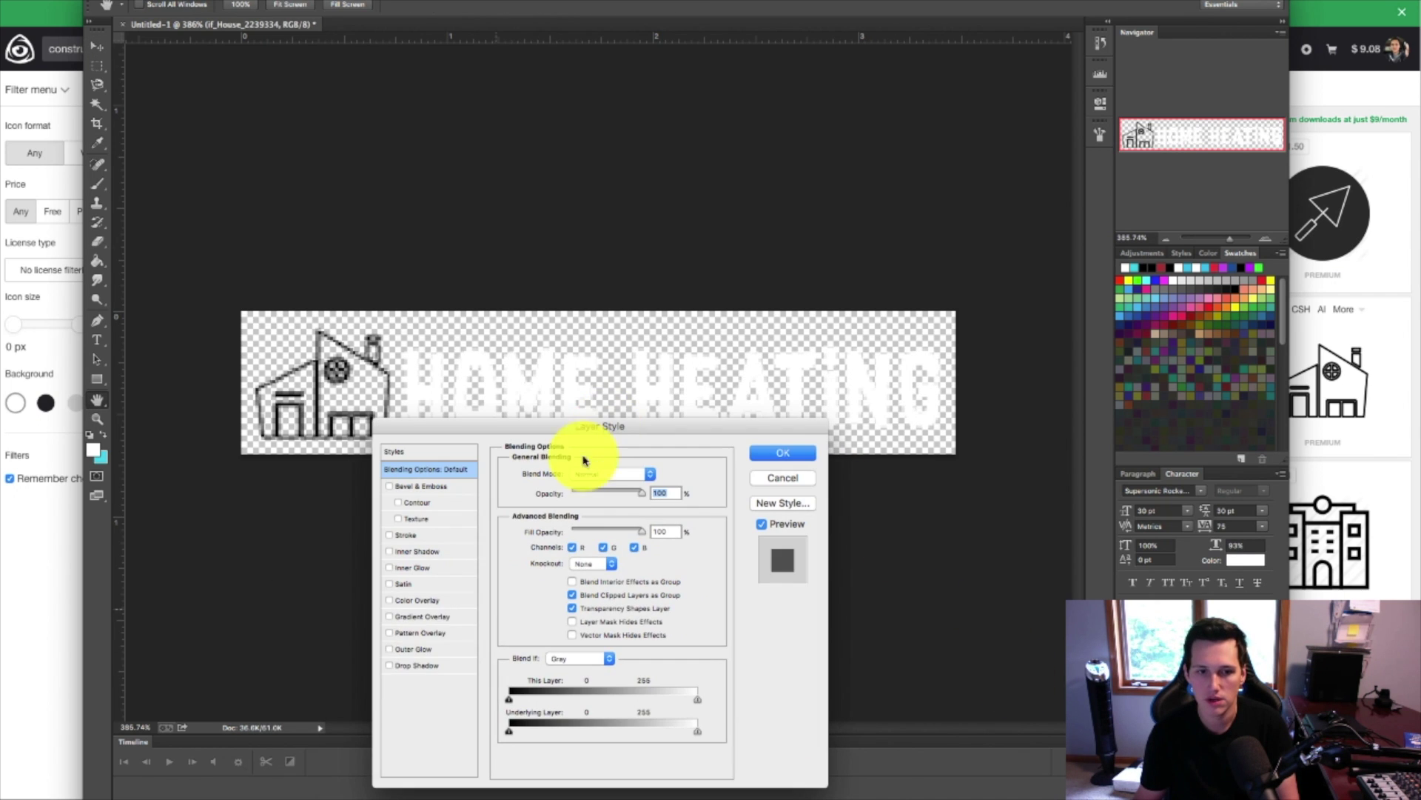
{"action": "left_click", "coordinate": [417, 599]}
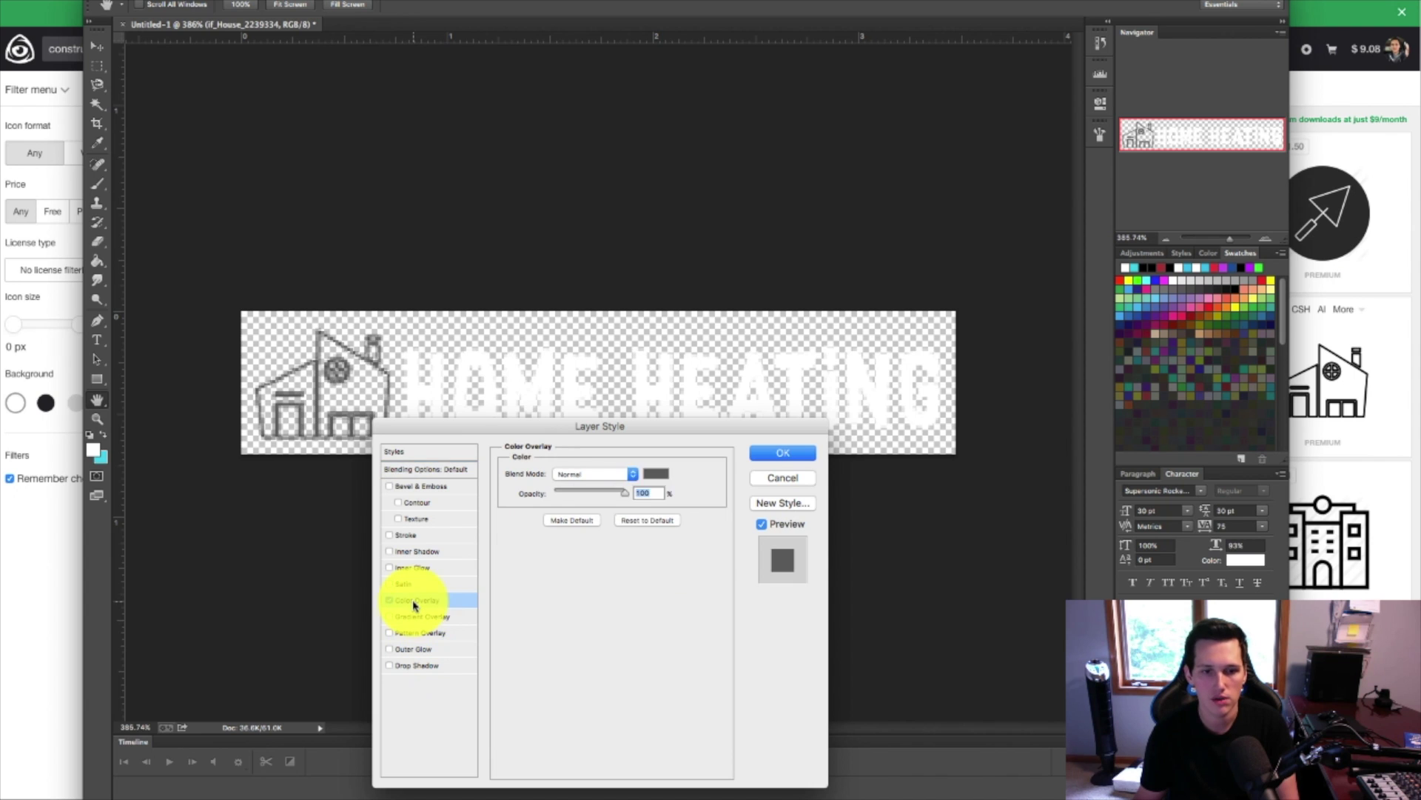
{"action": "left_click", "coordinate": [670, 470]}
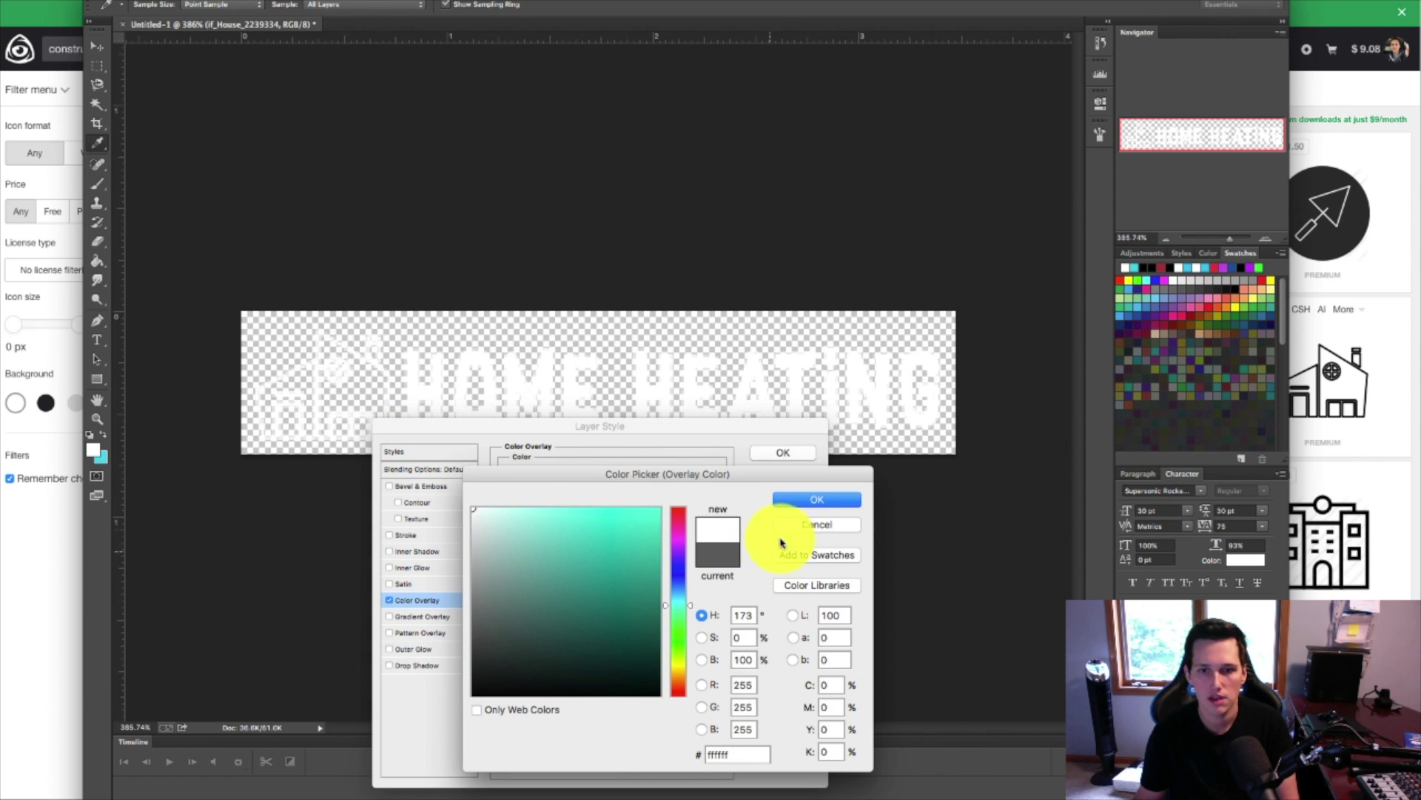
{"action": "left_click", "coordinate": [823, 501]}
{"action": "left_click", "coordinate": [780, 448]}
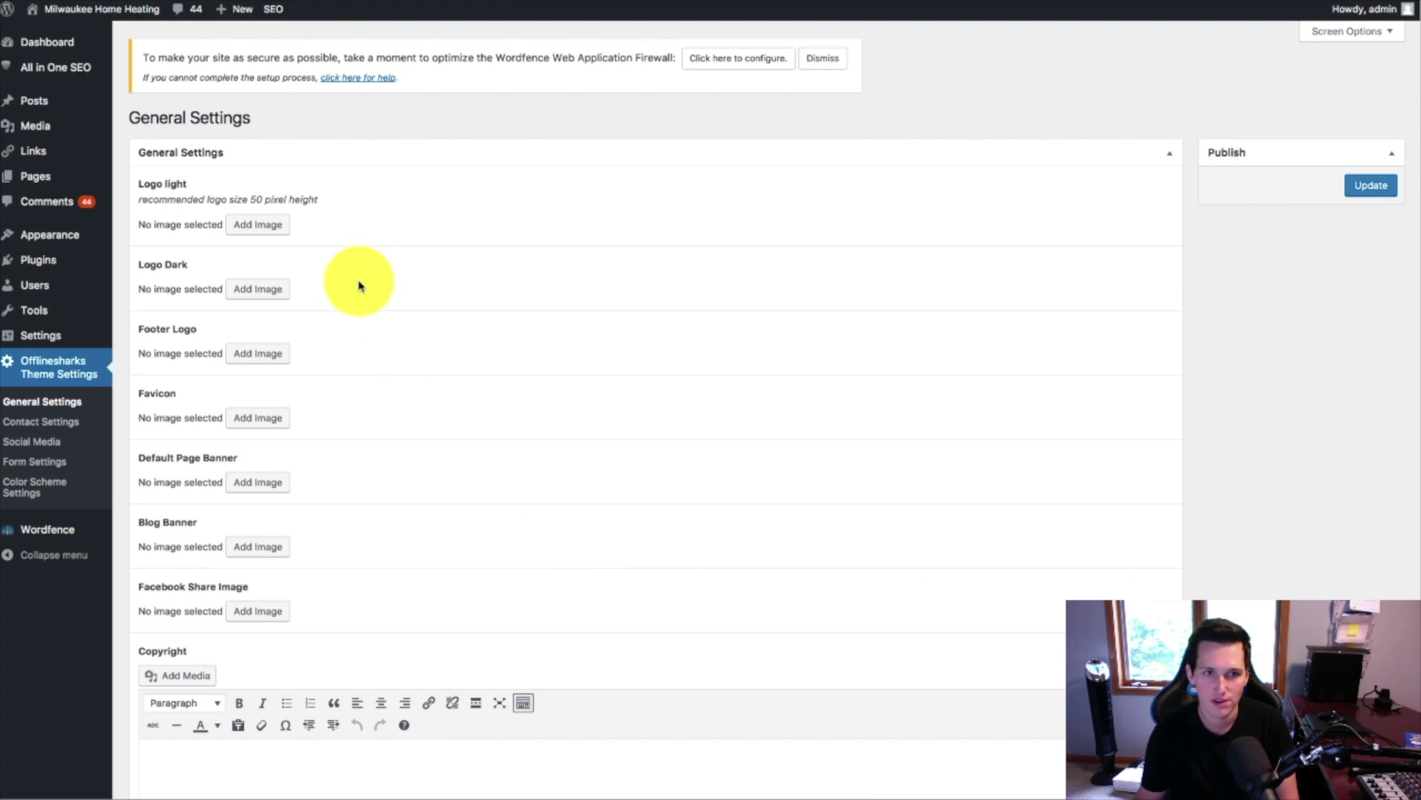
- In the theme's general settings, set the white HOME HEATING logo as the light logo and the black version as the dark logo
{"action": "left_click", "coordinate": [253, 226]}
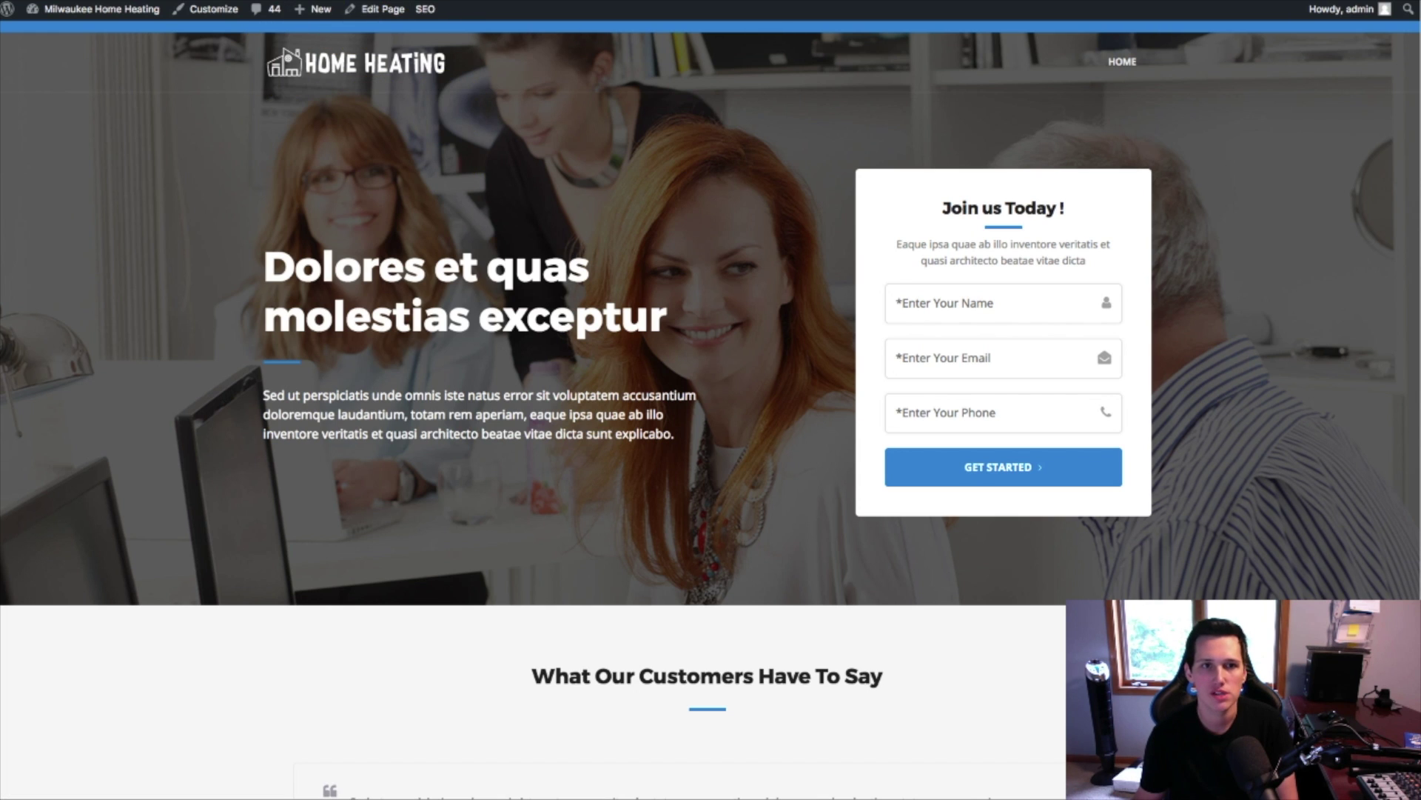
{"action": "key", "text": "ctrl+Tab"}
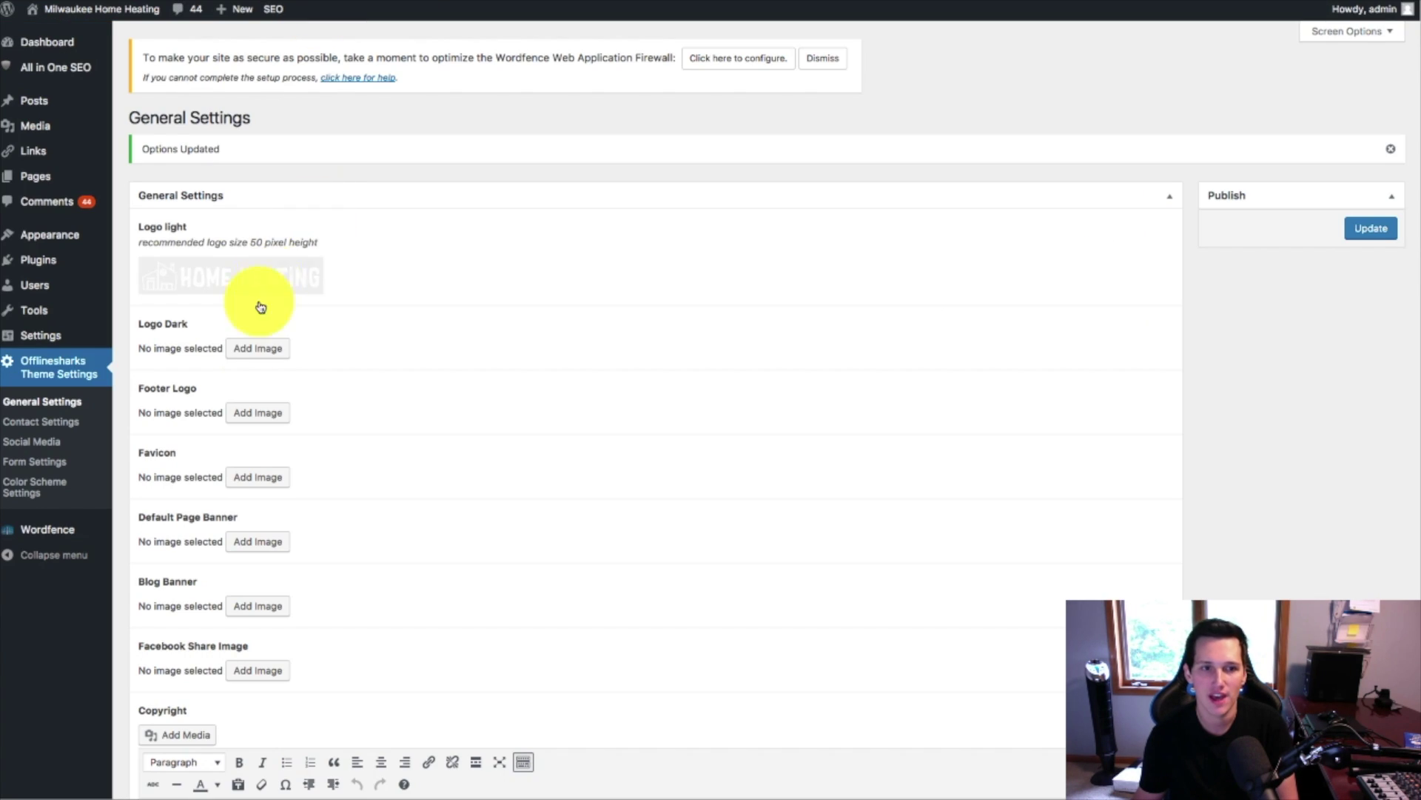
{"action": "left_click", "coordinate": [258, 348]}
{"action": "left_click", "coordinate": [67, 69]}
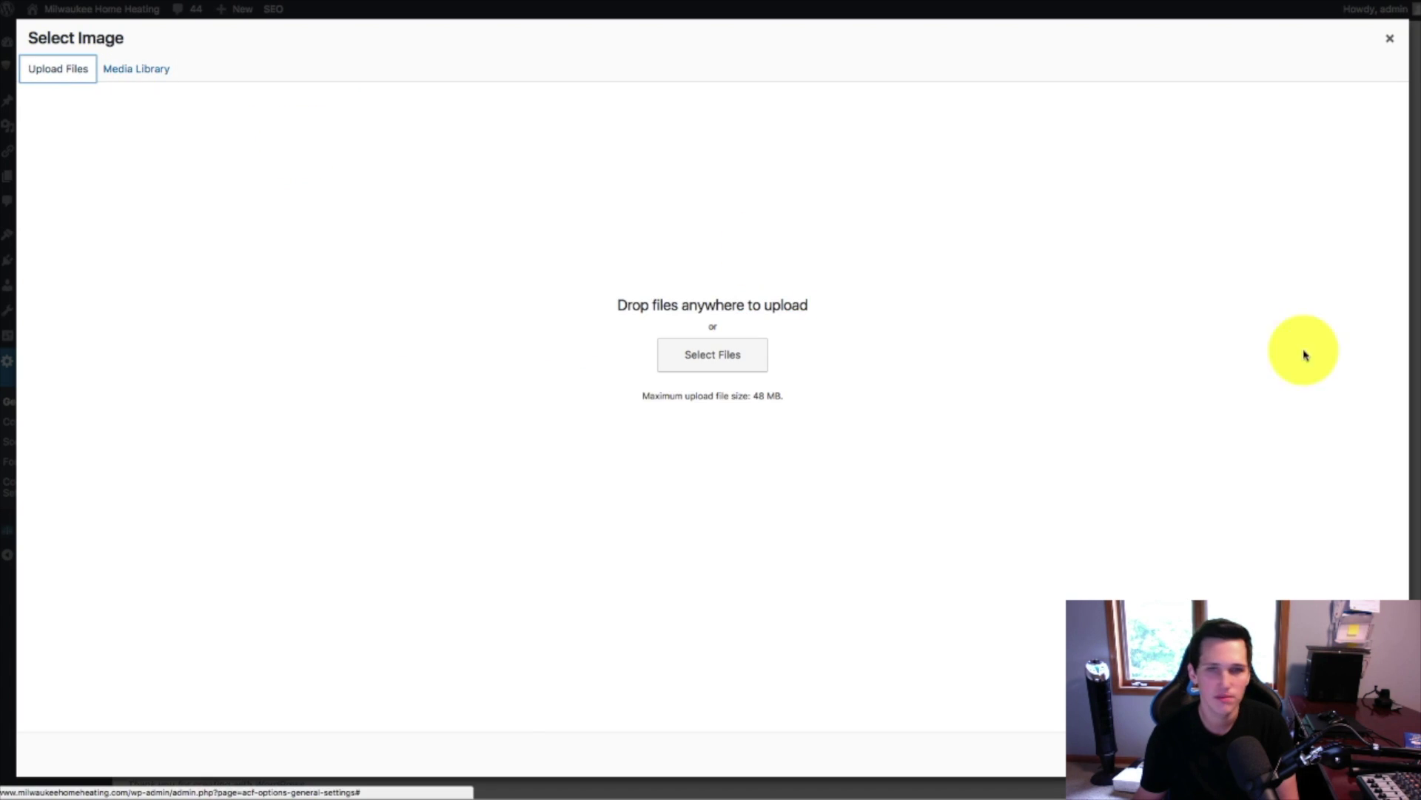
{"action": "key", "text": "Escape"}
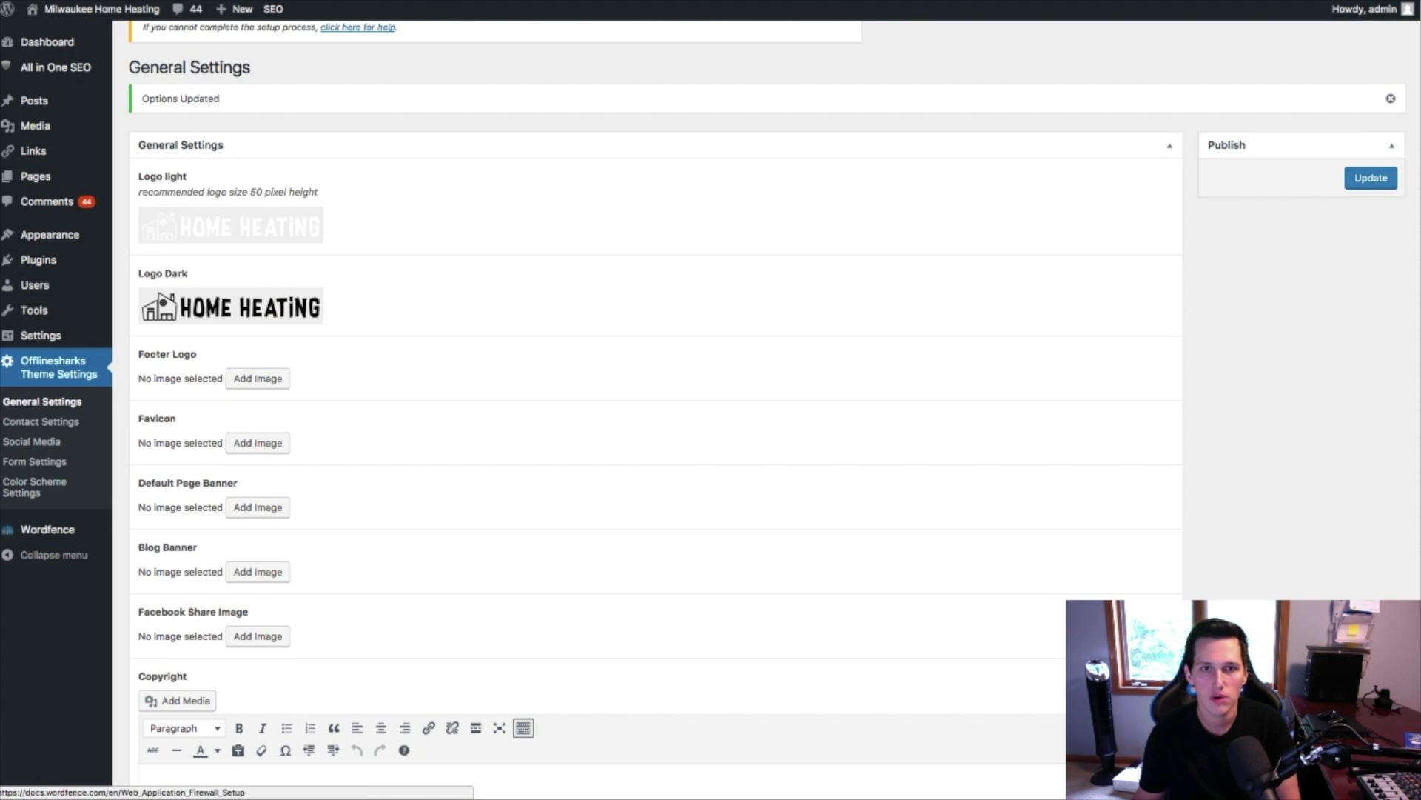
- Look over the home page down to its contact section and map, and return to the general settings
{"action": "key", "text": "ctrl+Tab"}
{"action": "scroll", "coordinate": [895, 463], "scroll_direction": "down", "scroll_amount": 20}
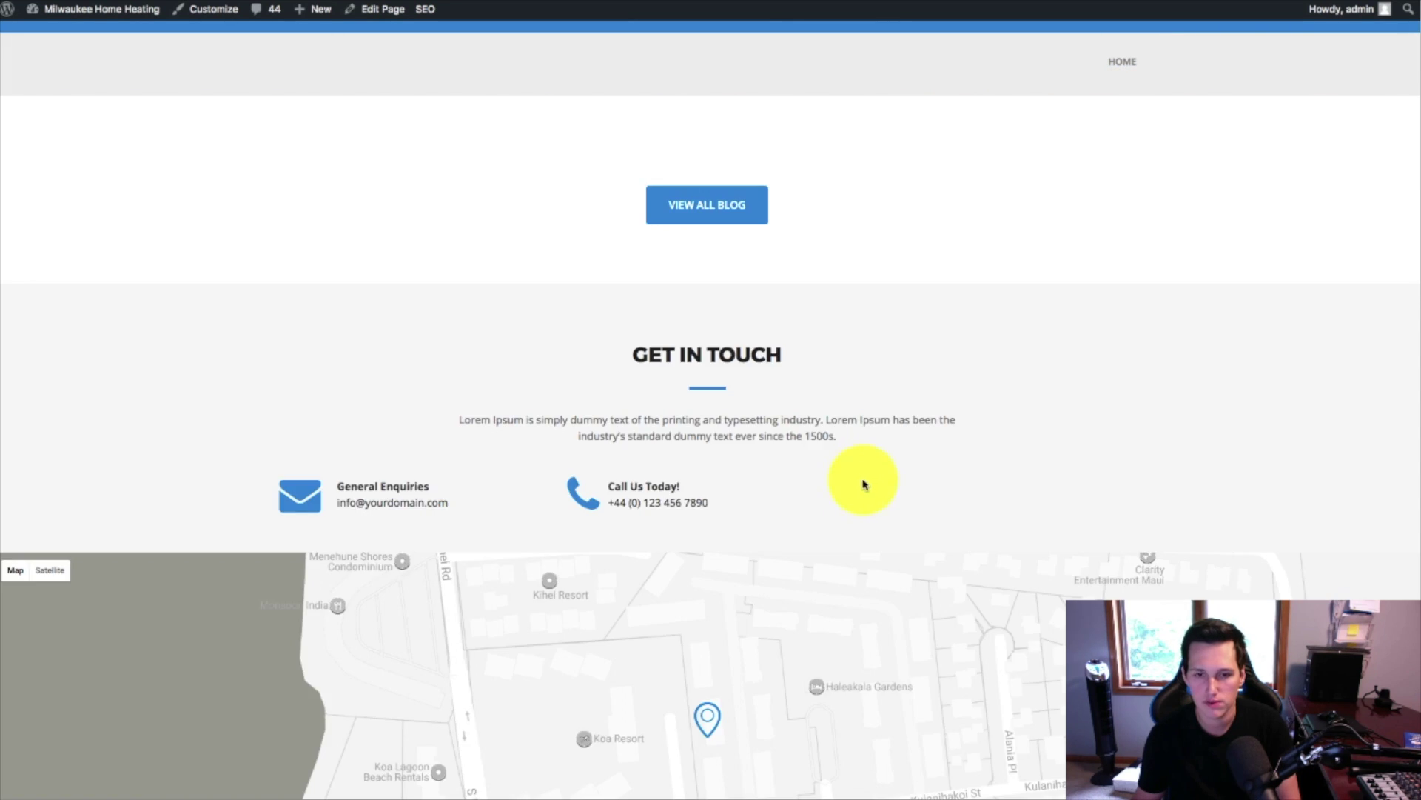
{"action": "scroll", "coordinate": [861, 485], "scroll_direction": "down", "scroll_amount": 3}
{"action": "key", "text": "ctrl+Tab"}
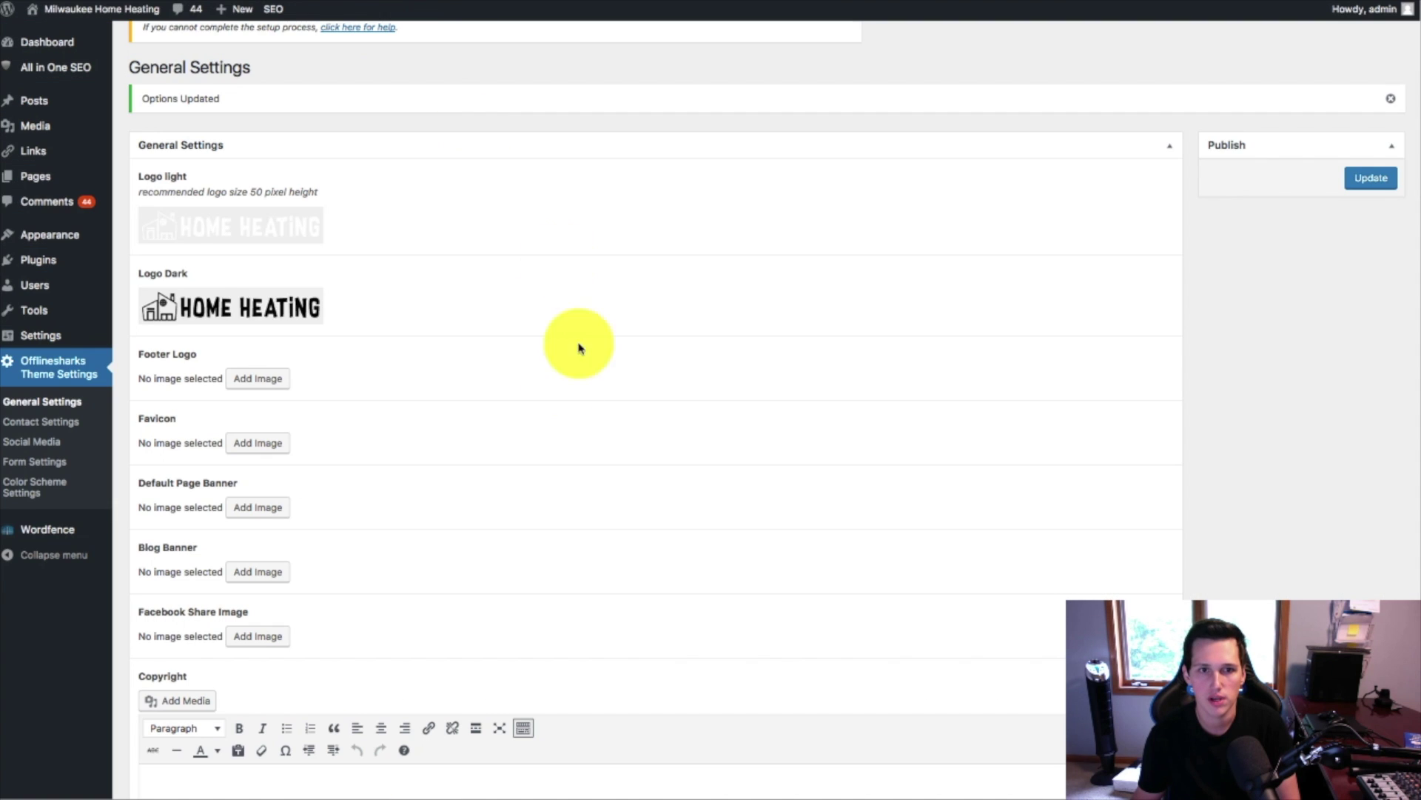
- Set the footer logo to the black HOME HEATING image dark.png from the media library
{"action": "left_click", "coordinate": [268, 378]}
{"action": "left_click", "coordinate": [44, 68]}
{"action": "left_click", "coordinate": [115, 73]}
{"action": "left_click", "coordinate": [80, 179]}
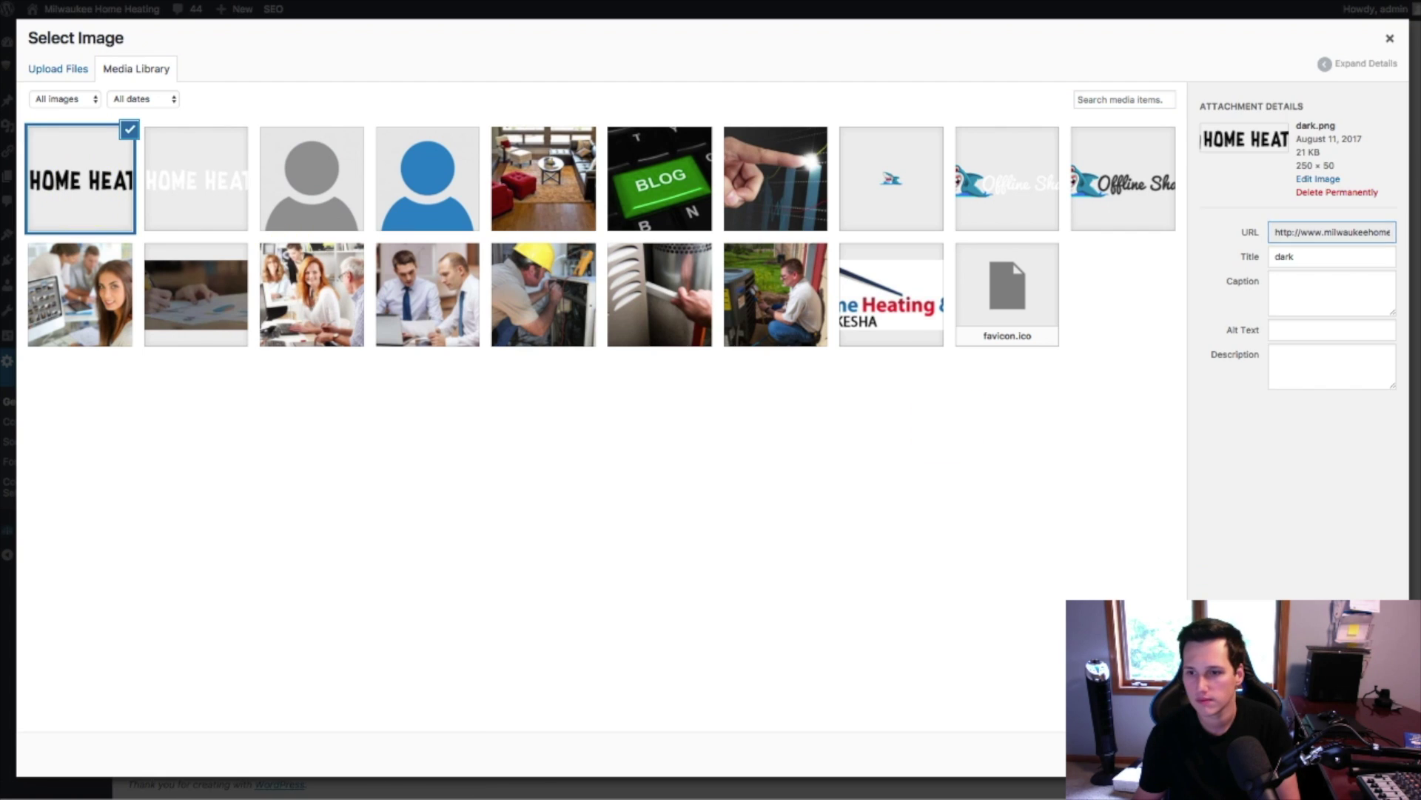
{"action": "left_click", "coordinate": [1362, 753]}
- Set the copyright text to "2017 (c) Milwaukee Home Heating | All Rights Reserved." and check the home page's header and footer
{"action": "scroll", "coordinate": [244, 437], "scroll_direction": "down", "scroll_amount": 3}
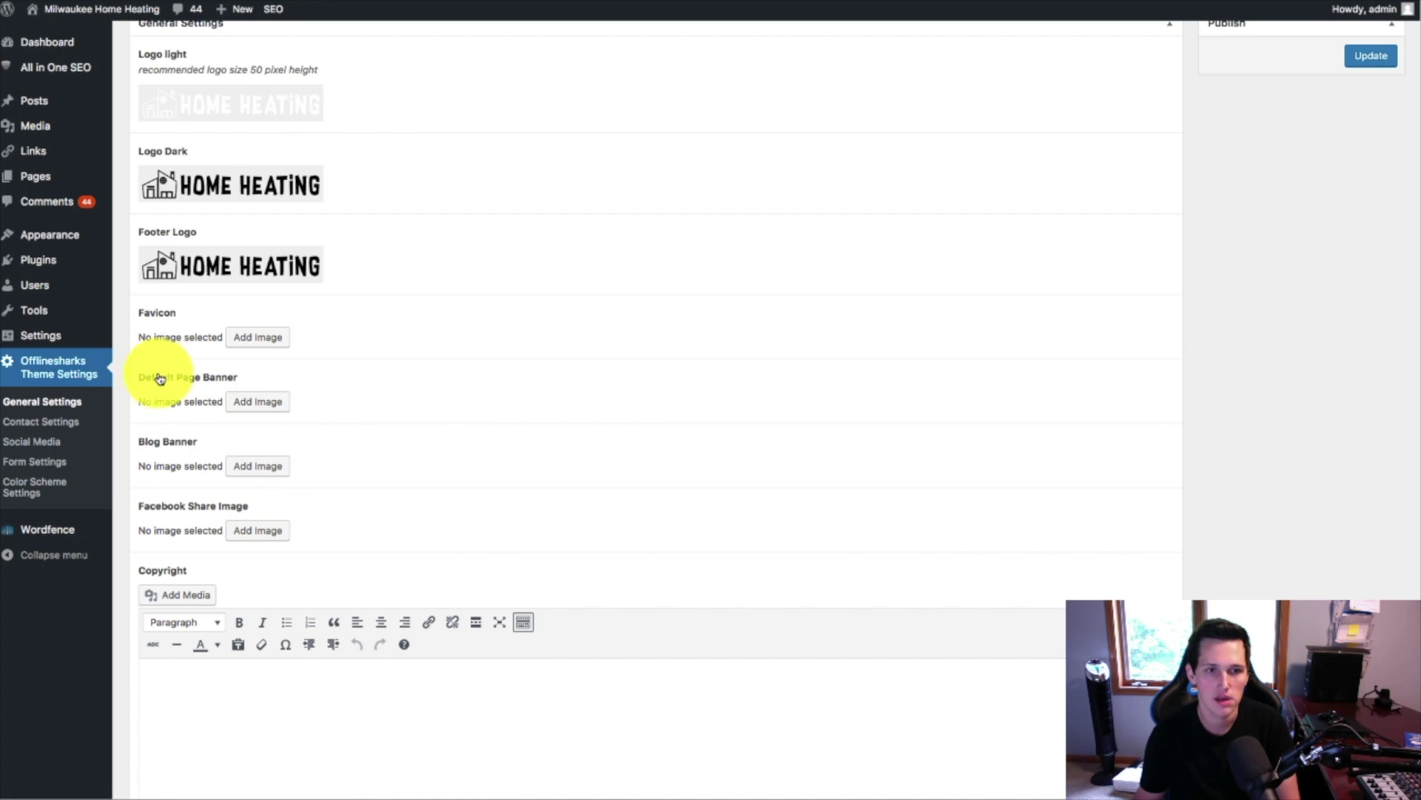
{"action": "scroll", "coordinate": [150, 455], "scroll_direction": "down", "scroll_amount": 5}
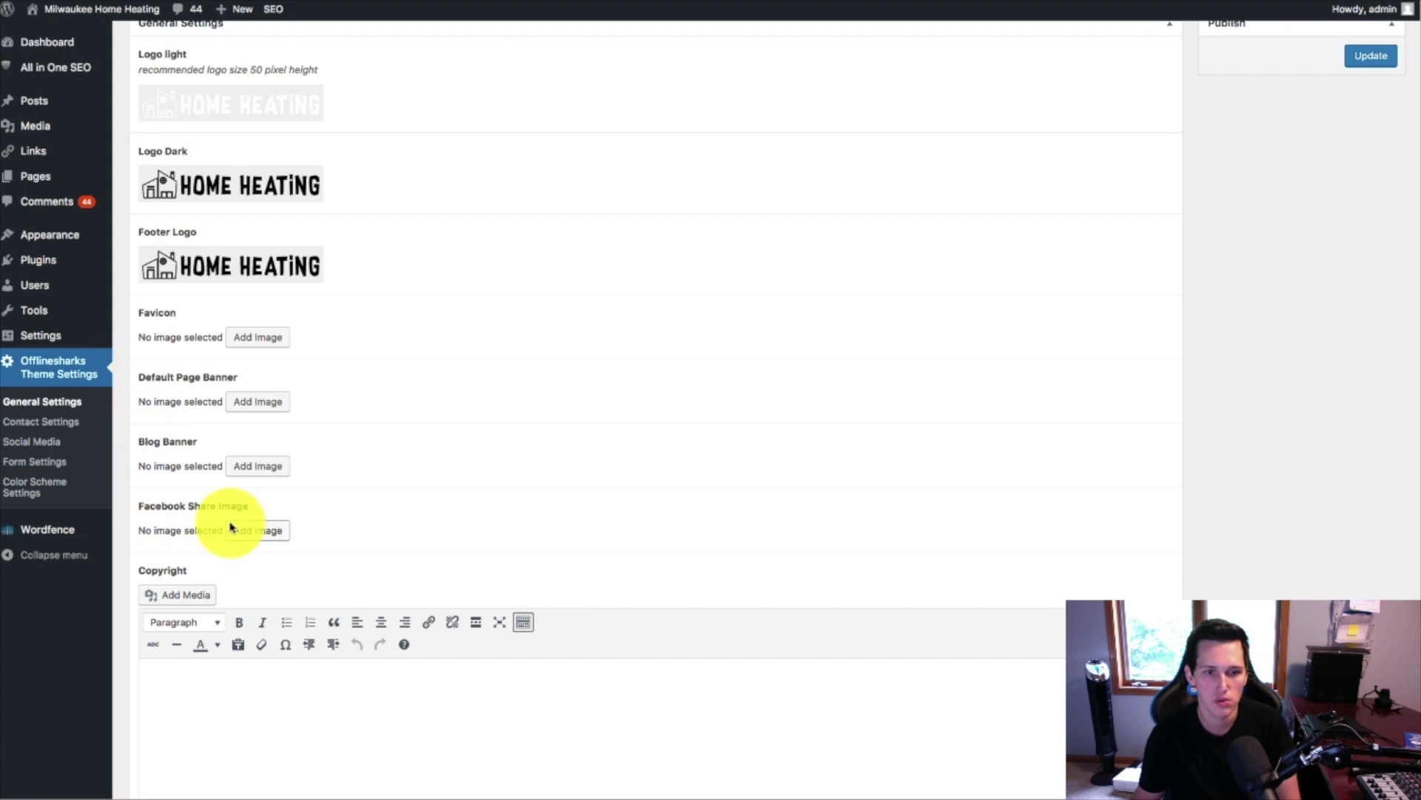
{"action": "left_click", "coordinate": [375, 555]}
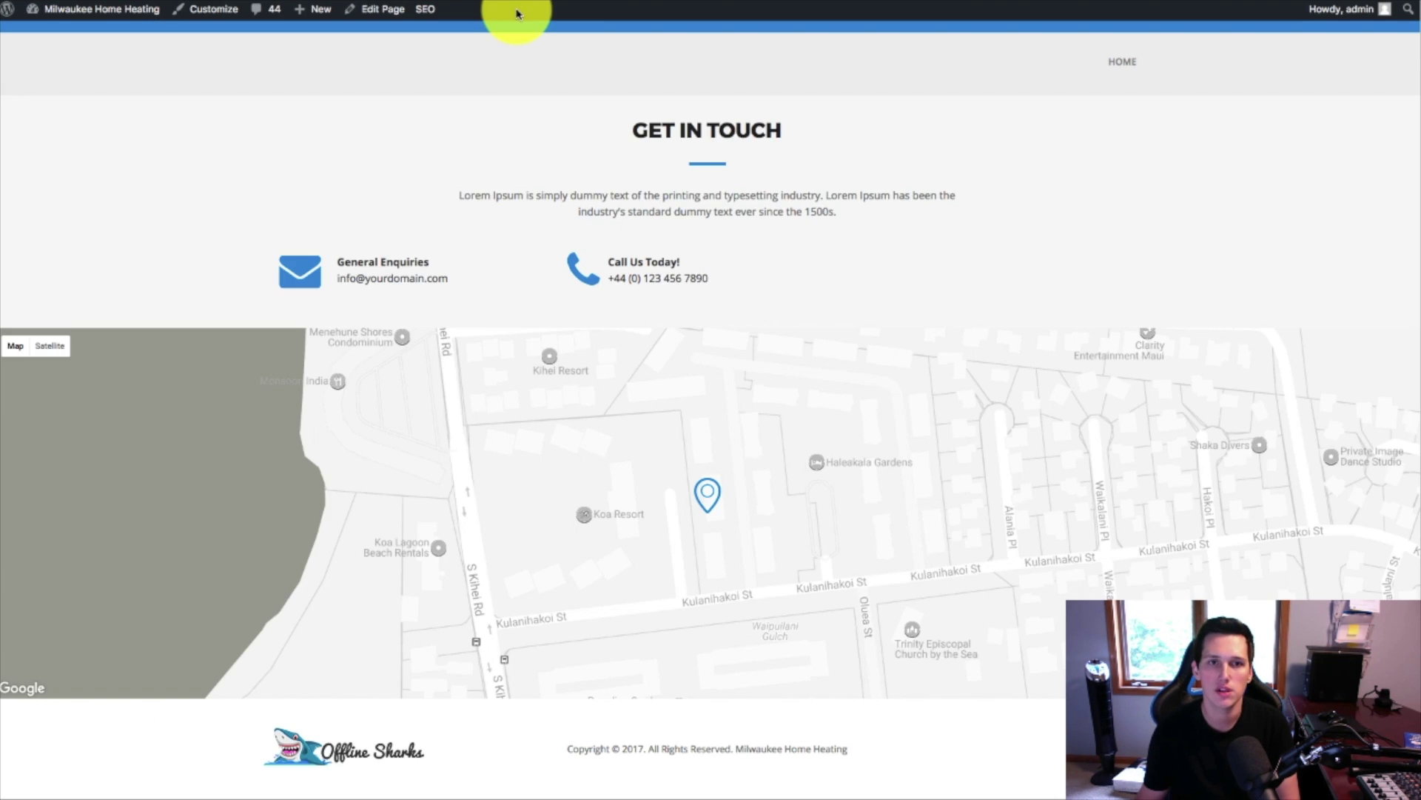
{"action": "scroll", "coordinate": [634, 89], "scroll_direction": "up", "scroll_amount": 15}
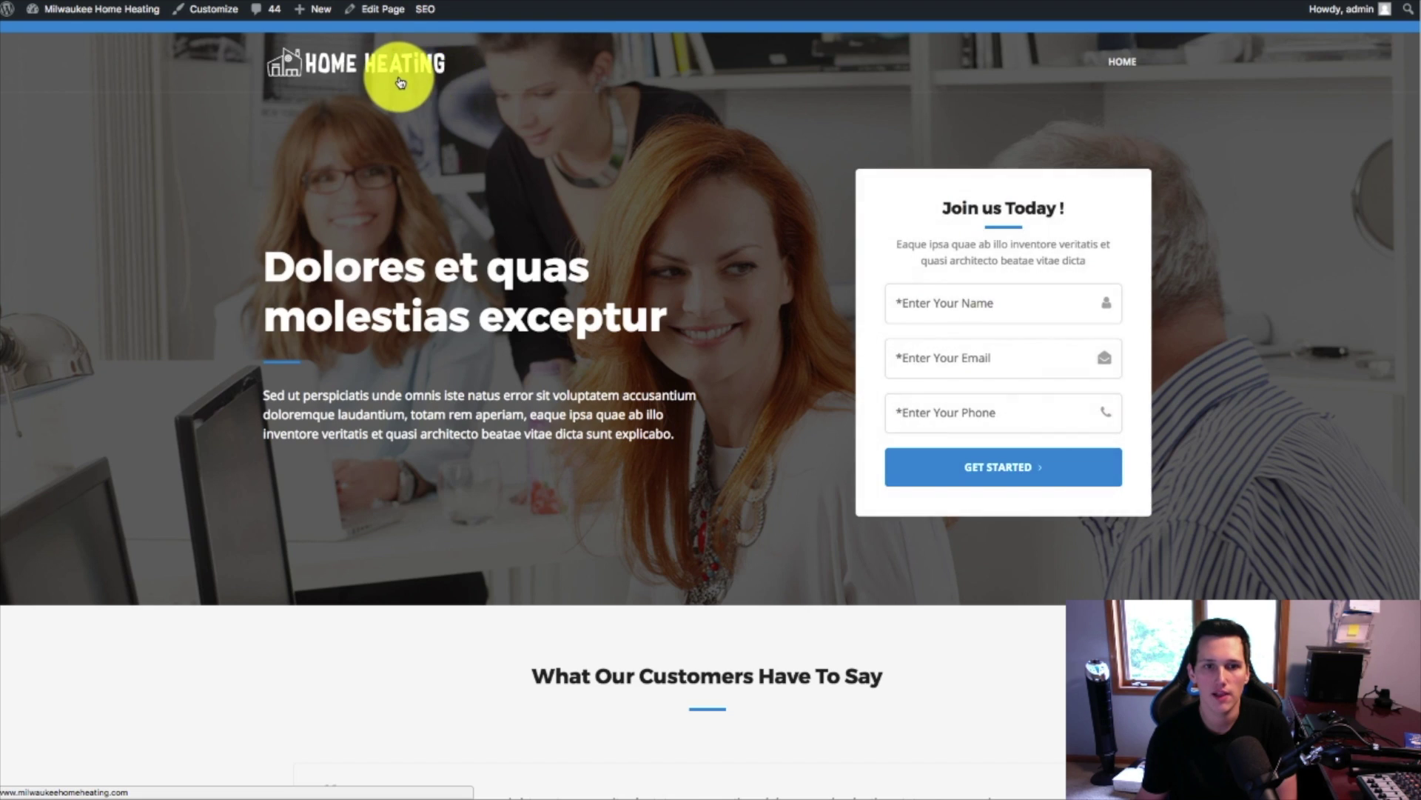
{"action": "scroll", "coordinate": [491, 104], "scroll_direction": "down", "scroll_amount": 20}
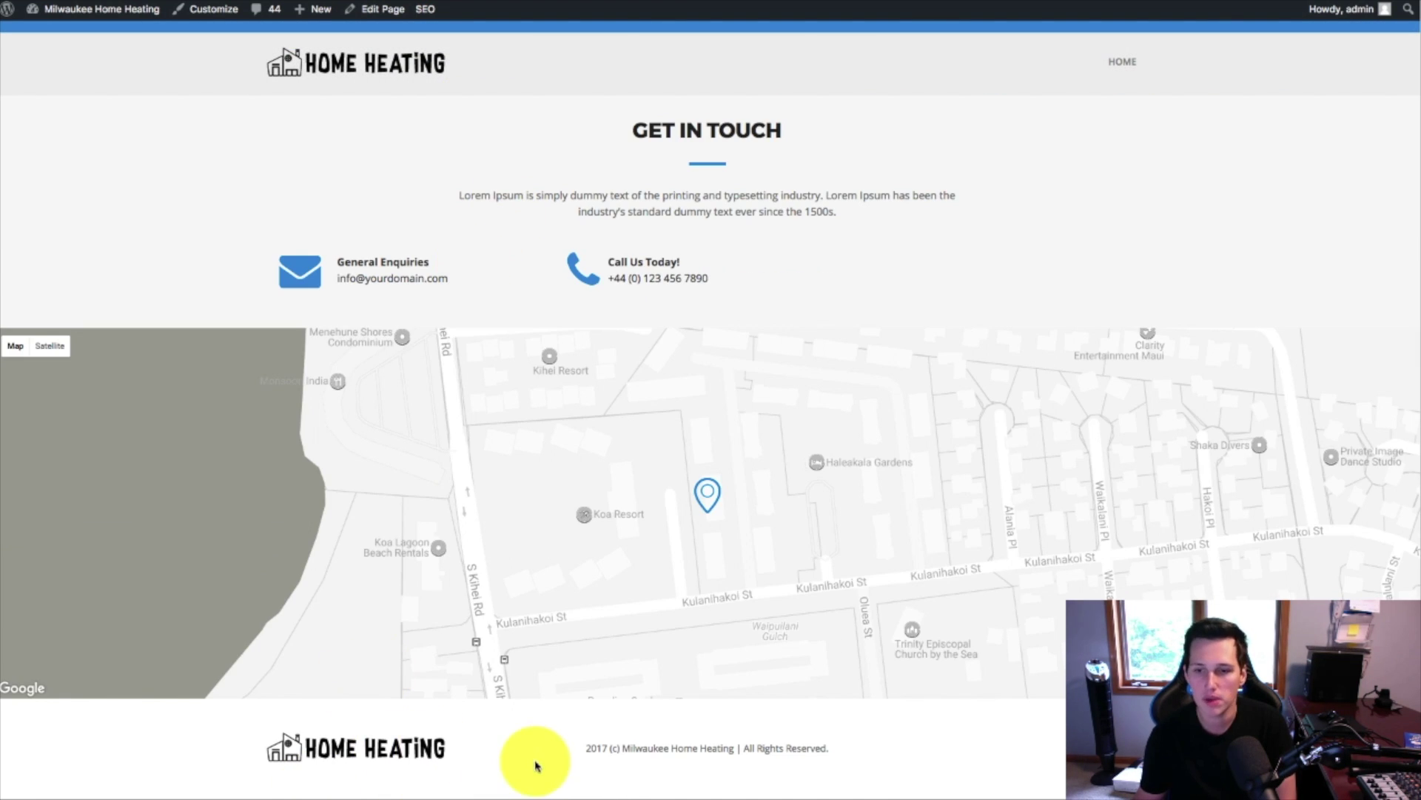
{"action": "scroll", "coordinate": [592, 703], "scroll_direction": "up", "scroll_amount": 20}
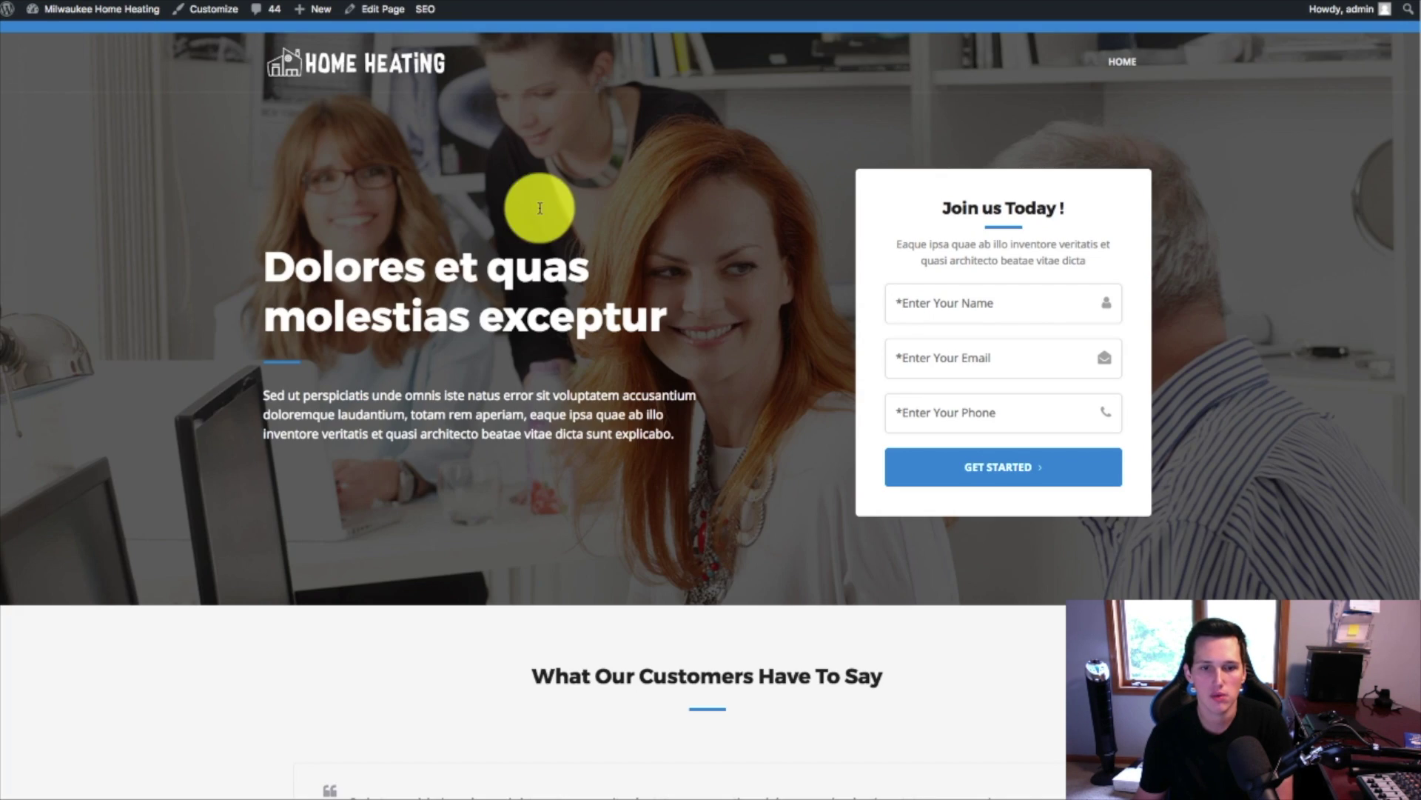
{"action": "scroll", "coordinate": [746, 508], "scroll_direction": "down", "scroll_amount": 20}
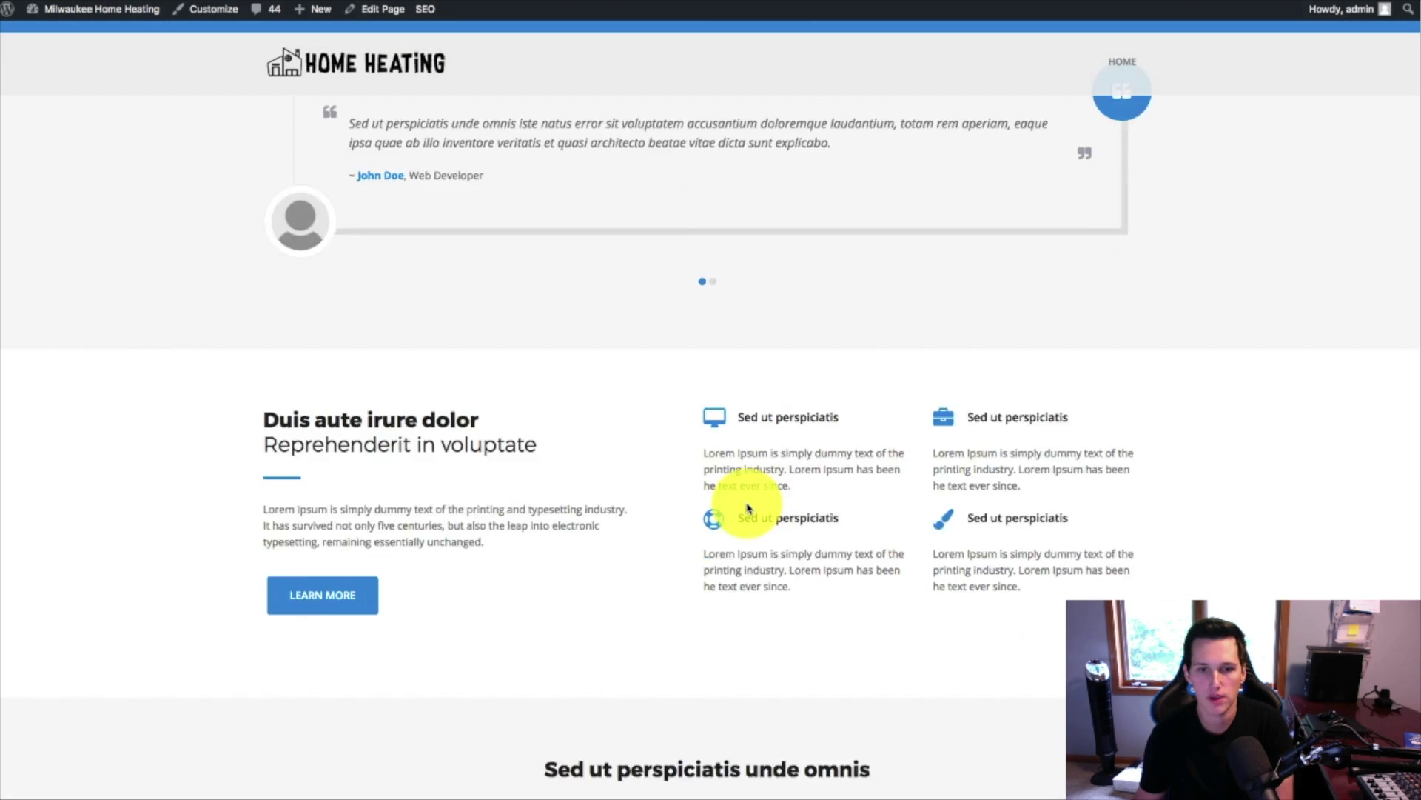
{"action": "scroll", "coordinate": [746, 508], "scroll_direction": "down", "scroll_amount": 7}
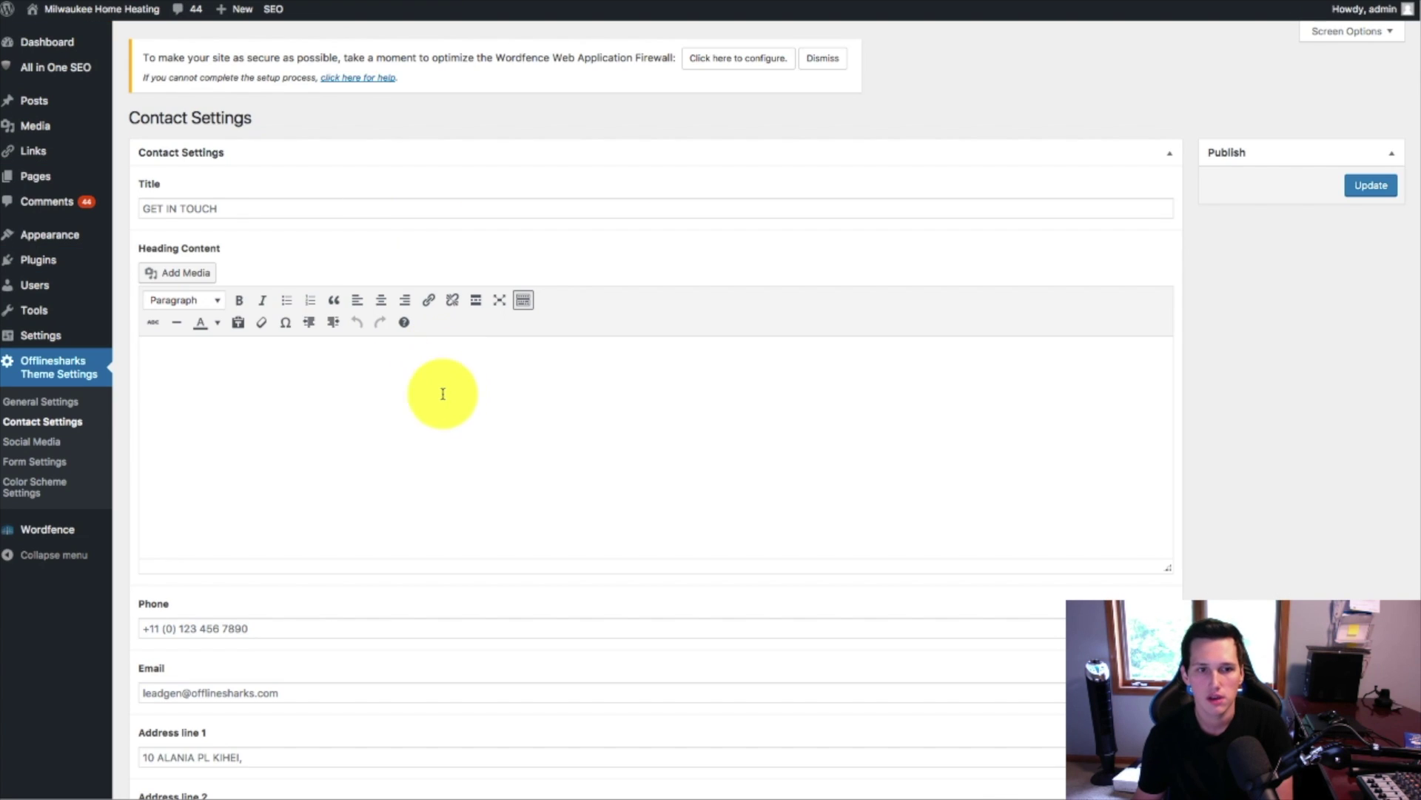
- Enter the contact phone, email, address and heading content "Are you in need of a furnace or air-conditioning repair? Get in touch with us for a free estimate."
{"action": "scroll", "coordinate": [380, 428], "scroll_direction": "down", "scroll_amount": 5}
{"action": "scroll", "coordinate": [406, 422], "scroll_direction": "up", "scroll_amount": 5}
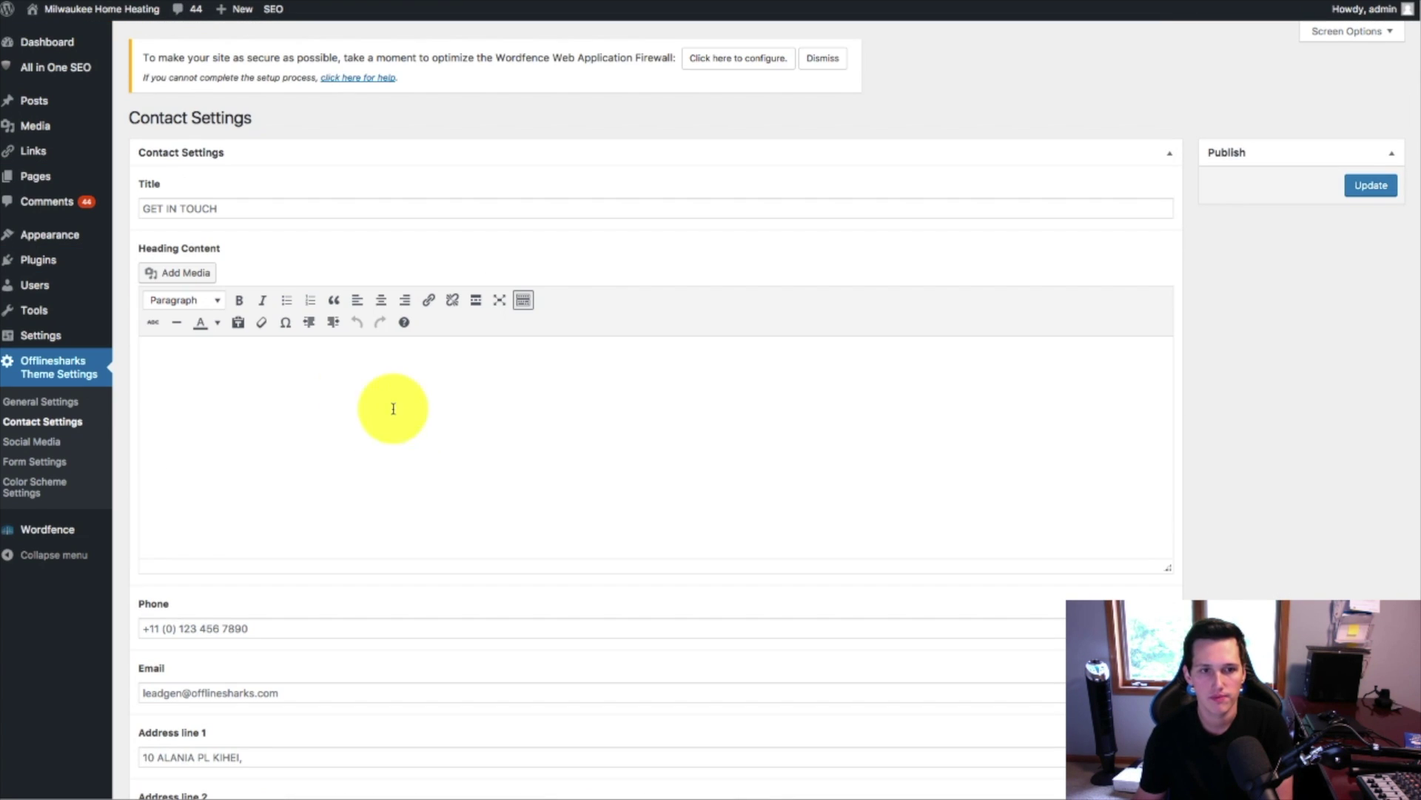
{"action": "left_click", "coordinate": [264, 400]}
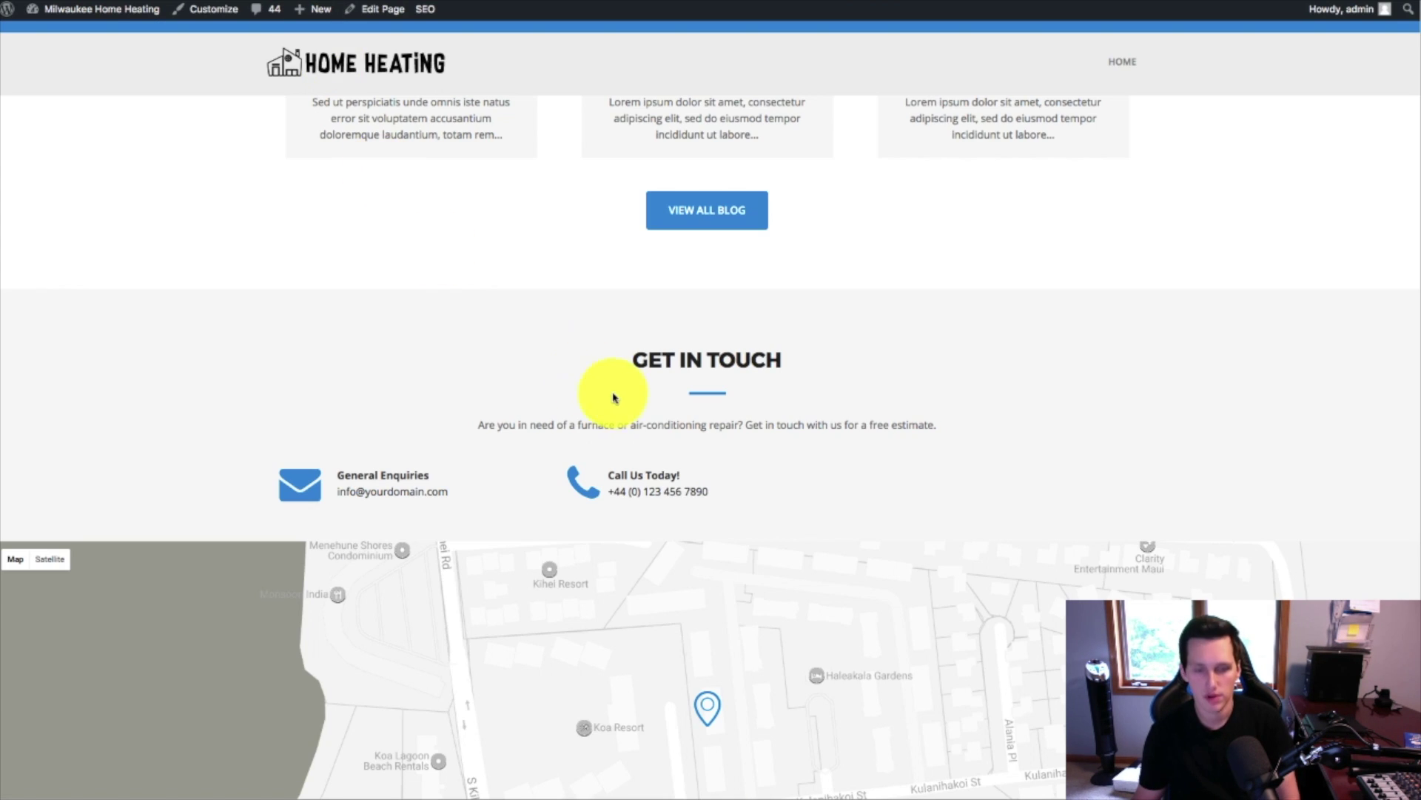
{"action": "key", "text": "ctrl+r"}
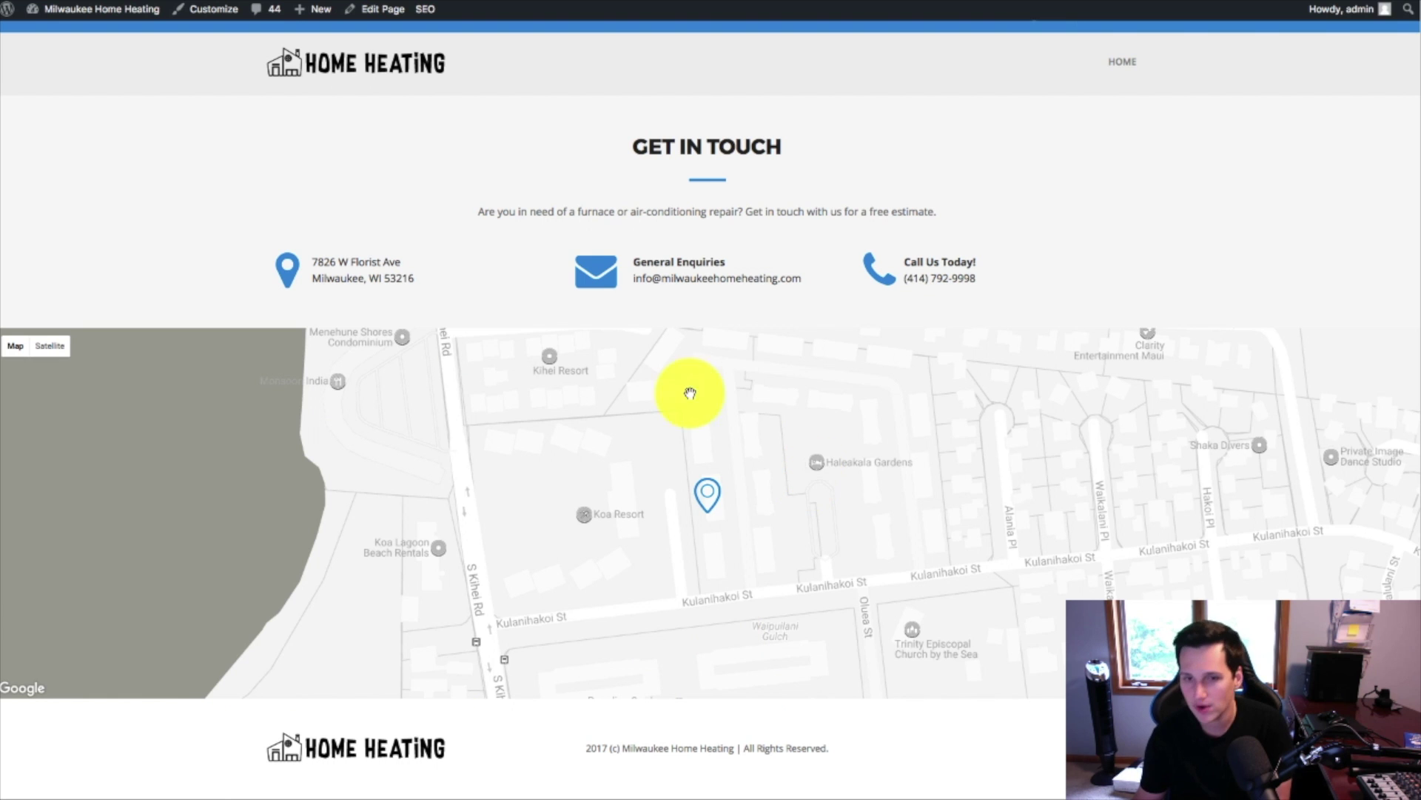
{"action": "scroll", "coordinate": [1016, 577], "scroll_direction": "up", "scroll_amount": 10}
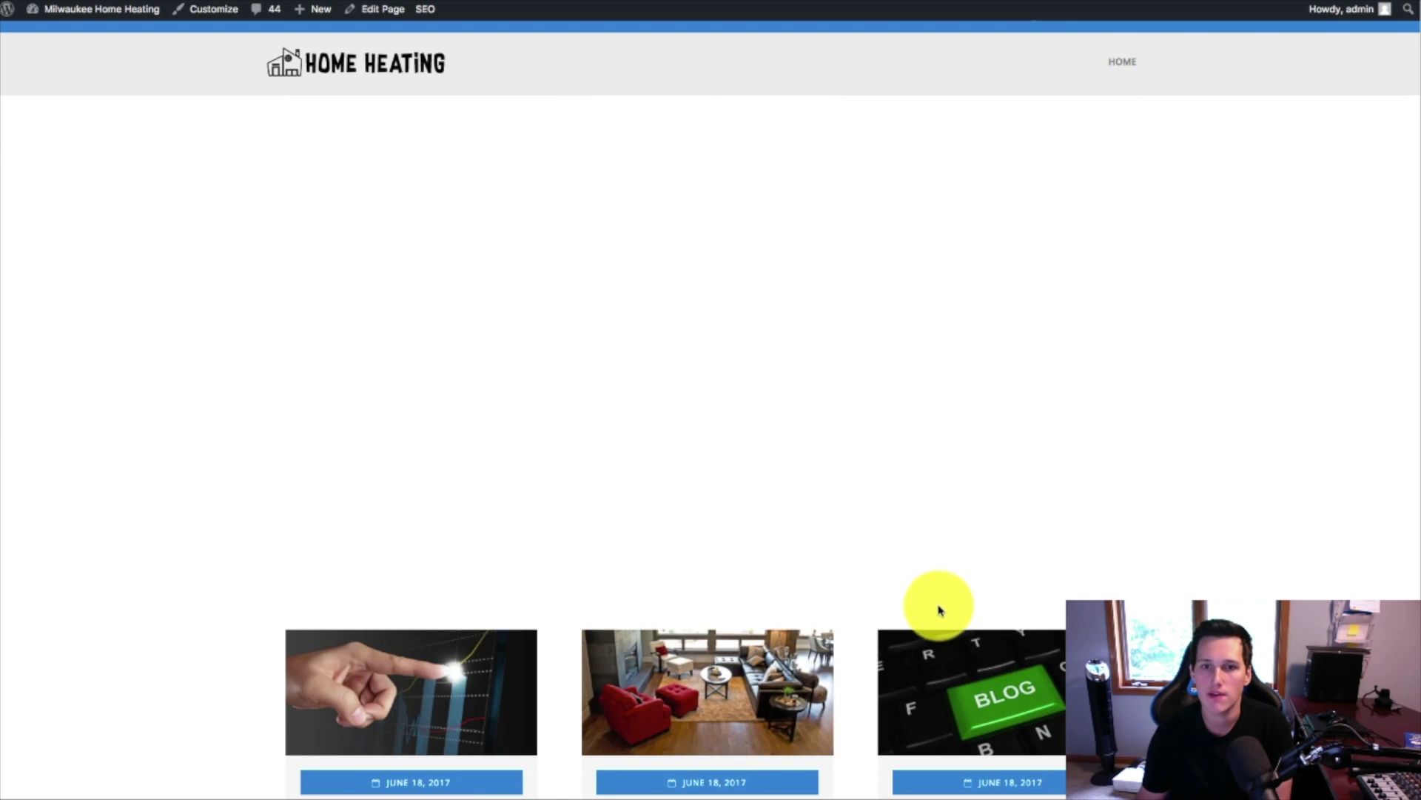
{"action": "scroll", "coordinate": [941, 603], "scroll_direction": "down", "scroll_amount": 5}
{"action": "scroll", "coordinate": [793, 396], "scroll_direction": "up", "scroll_amount": 10}
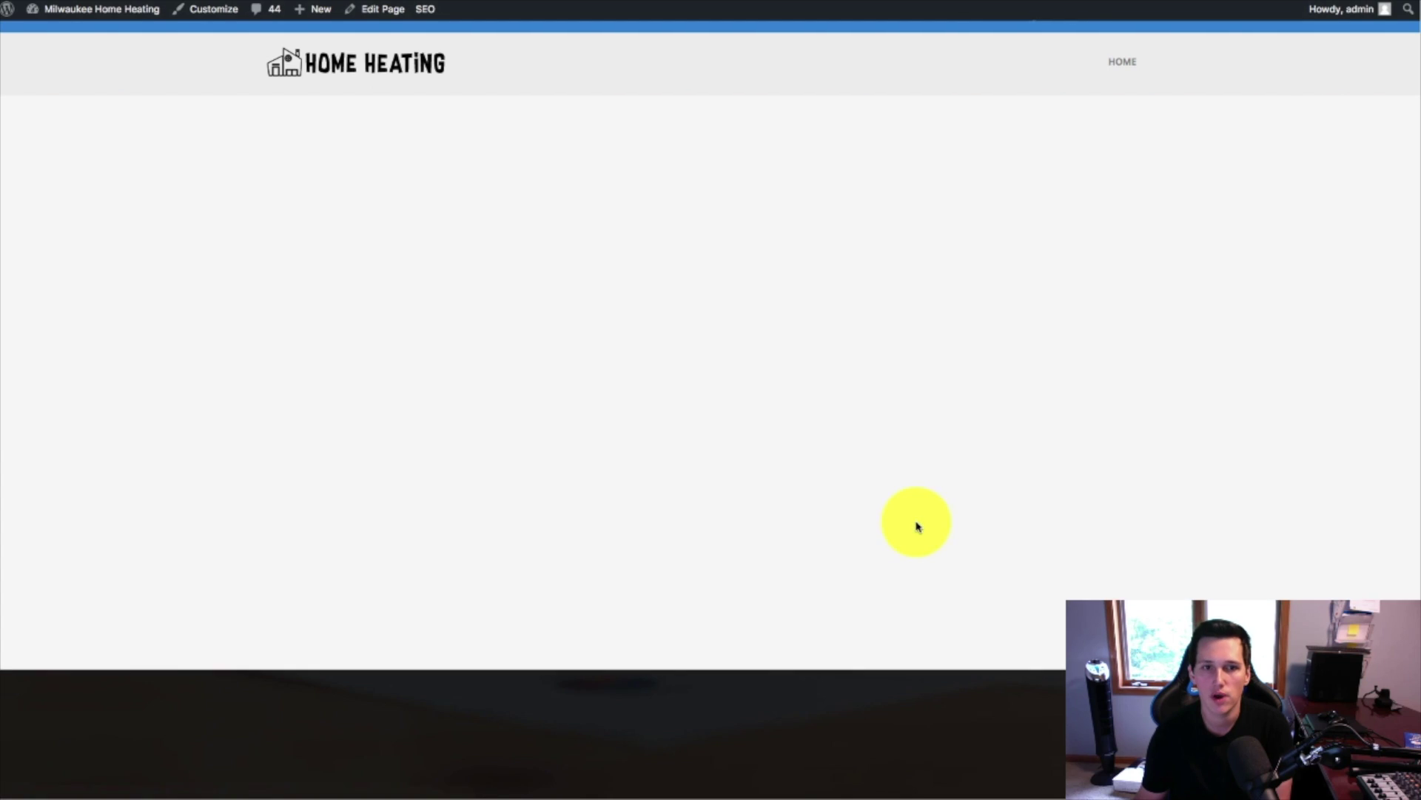
{"action": "scroll", "coordinate": [913, 524], "scroll_direction": "up", "scroll_amount": 10}
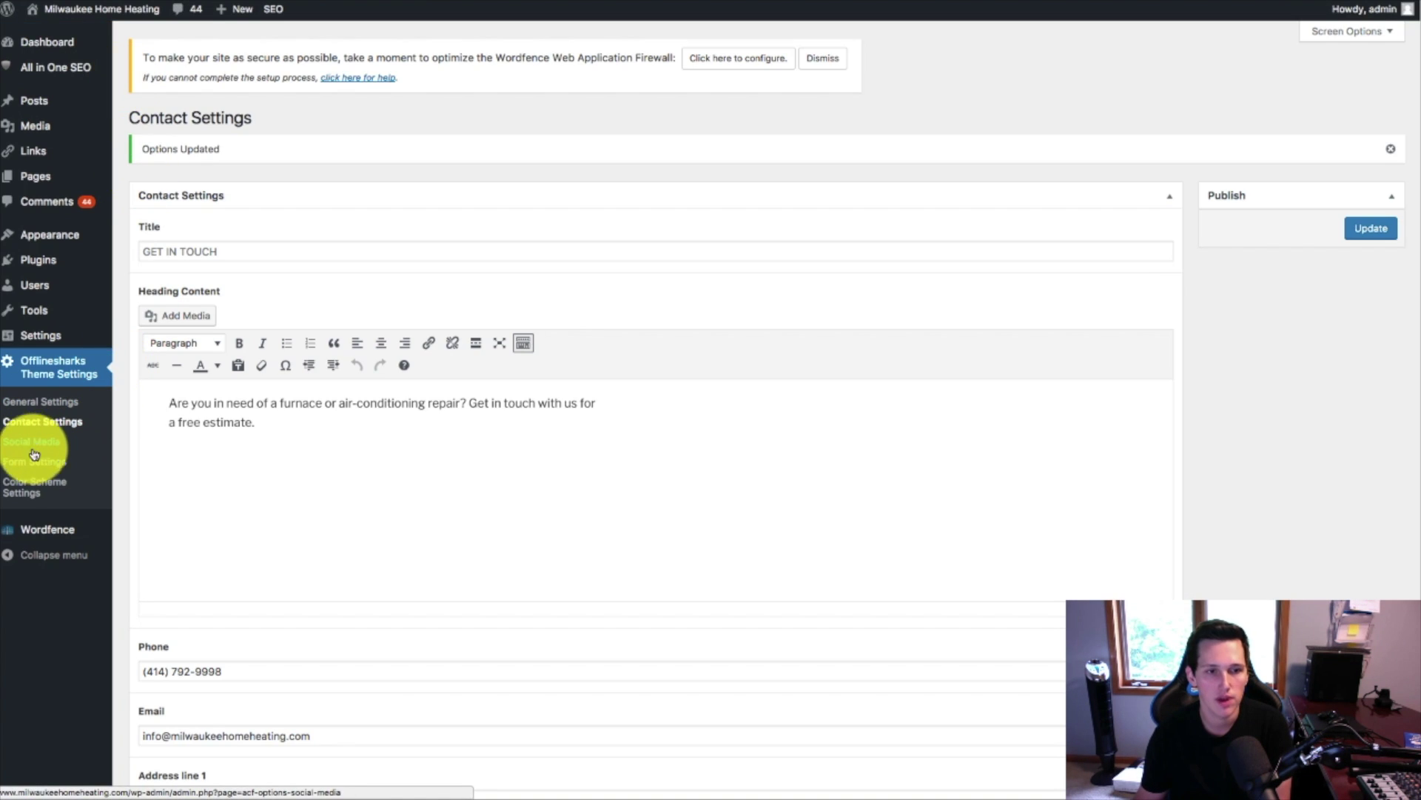
- In the form settings, set the title to "FREE ESTIMATE" and the content to "Get a quote on replacing your unit today."
{"action": "left_click", "coordinate": [37, 465]}
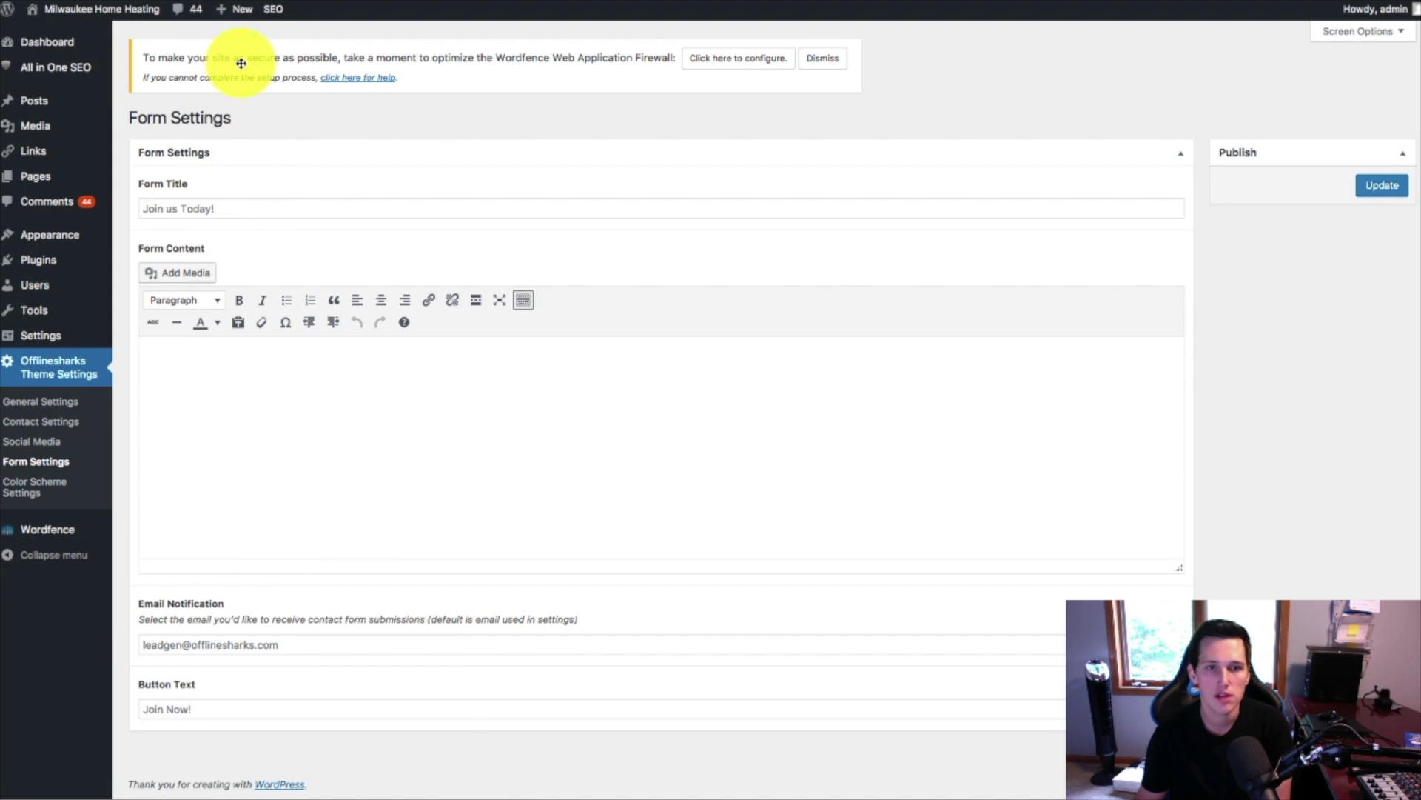
{"action": "key", "text": "ctrl+Tab"}
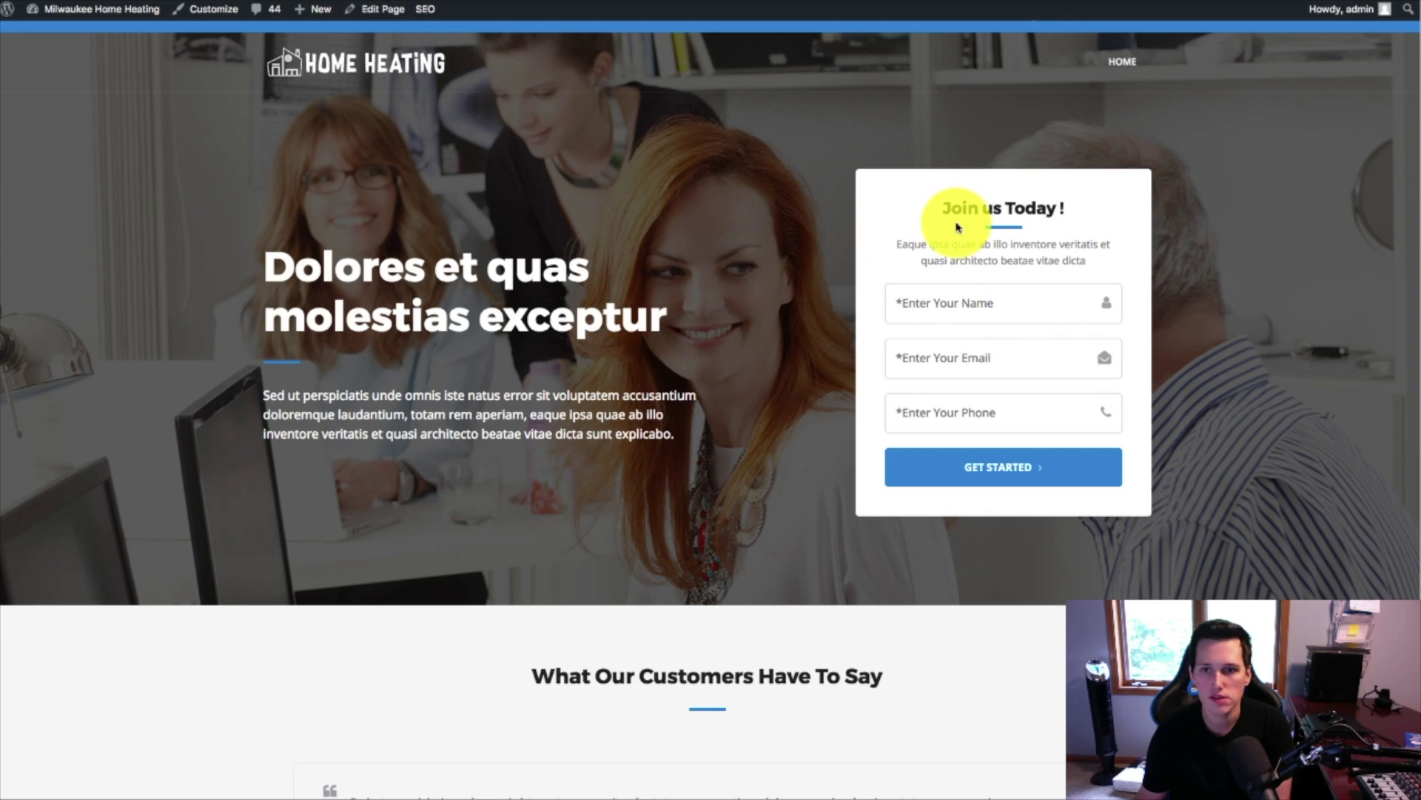
{"action": "left_click_drag", "start_coordinate": [945, 199], "coordinate": [1087, 263]}
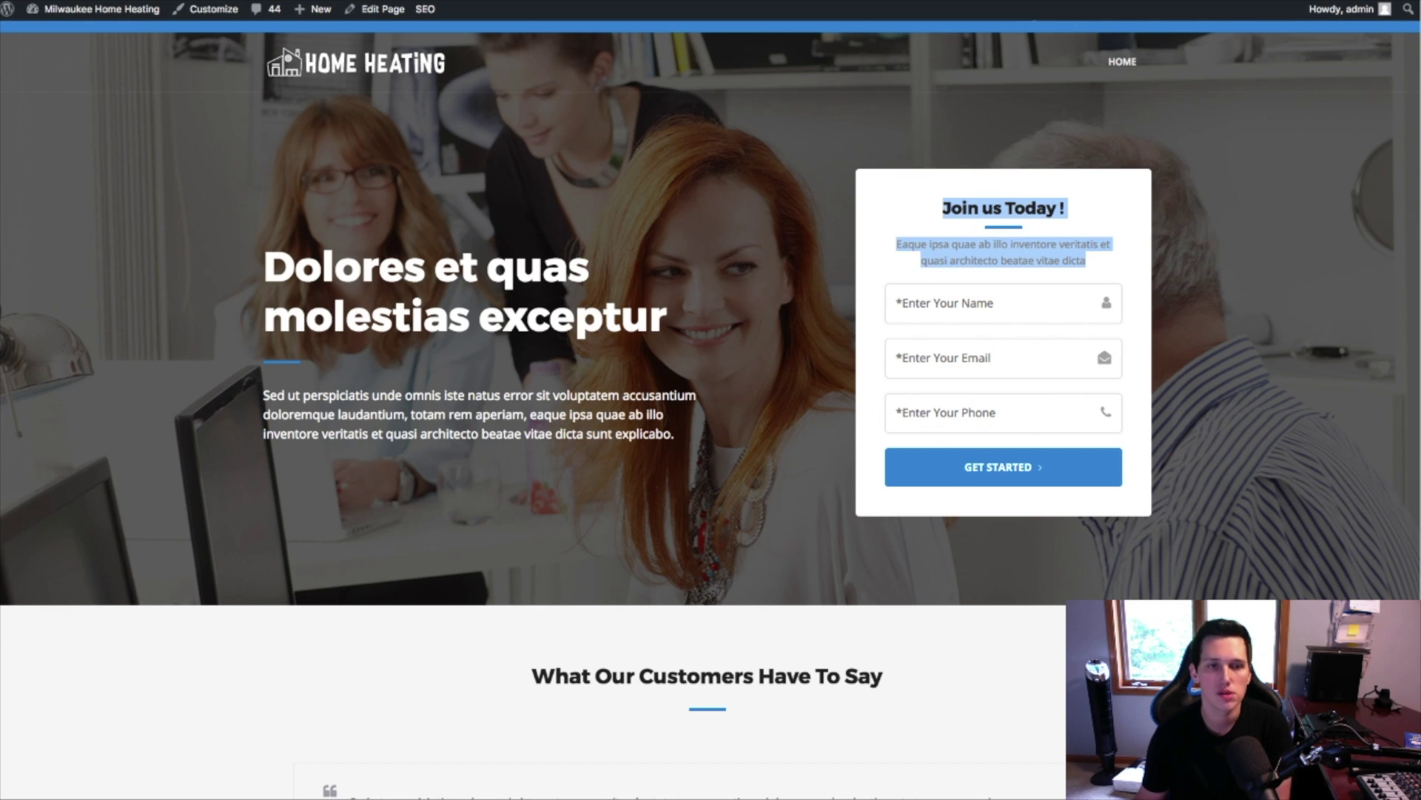
{"action": "key", "text": "ctrl+Tab"}
{"action": "left_click", "coordinate": [231, 206]}
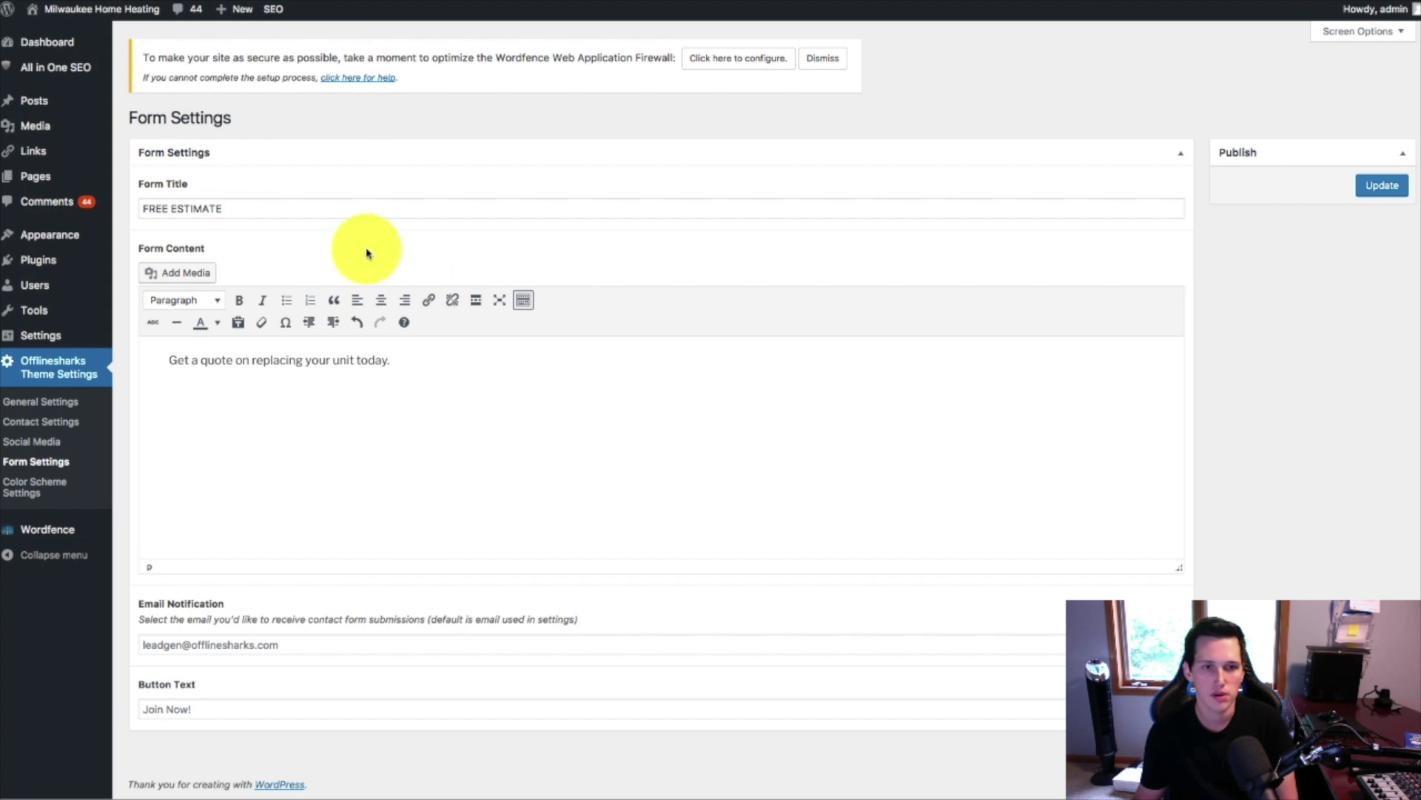
{"action": "double_click", "coordinate": [176, 209]}
{"action": "left_click", "coordinate": [414, 348]}
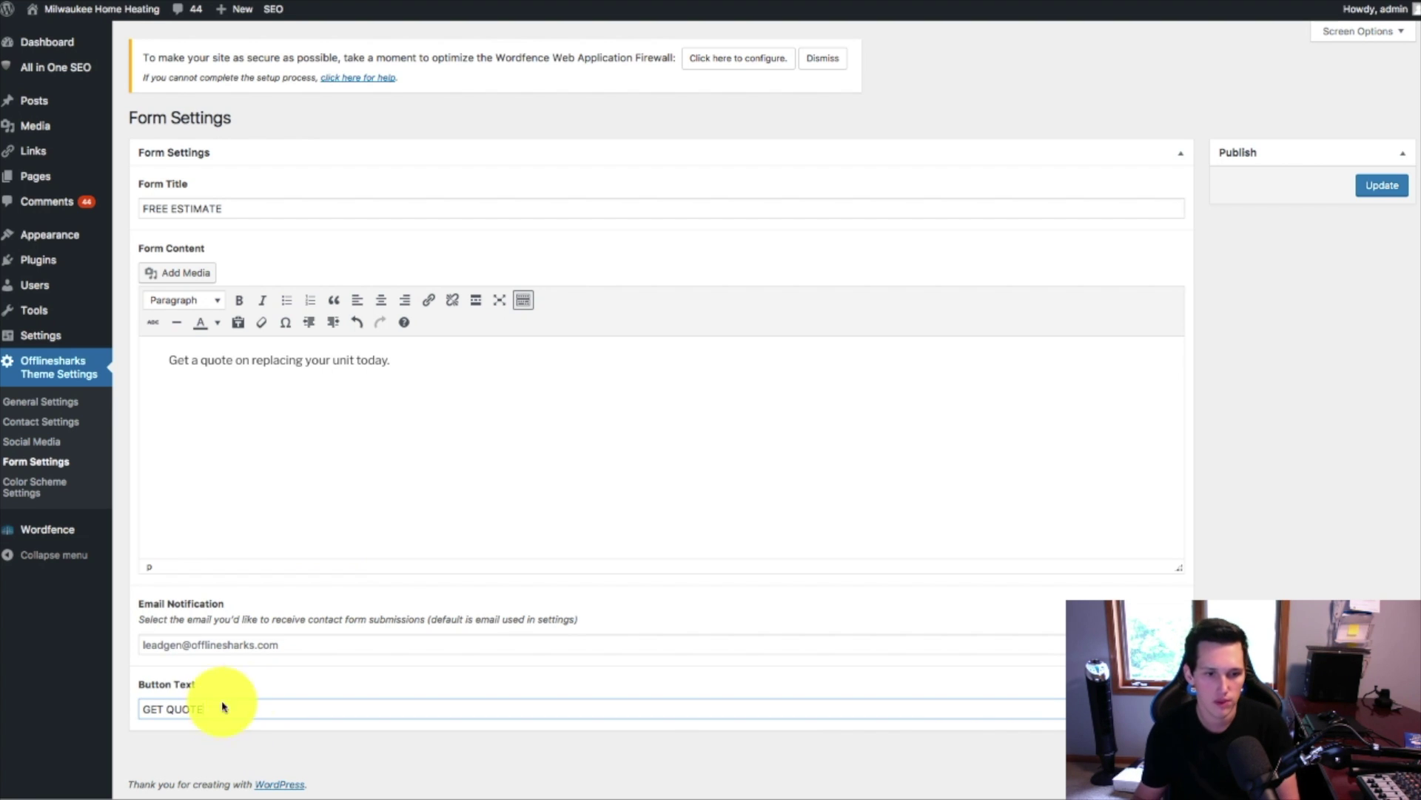
- Set the form's button text to "GET QUOTE" and its notification email, save, and check the form on the reloaded home page
{"action": "left_click", "coordinate": [241, 643]}
{"action": "left_click", "coordinate": [1381, 184]}
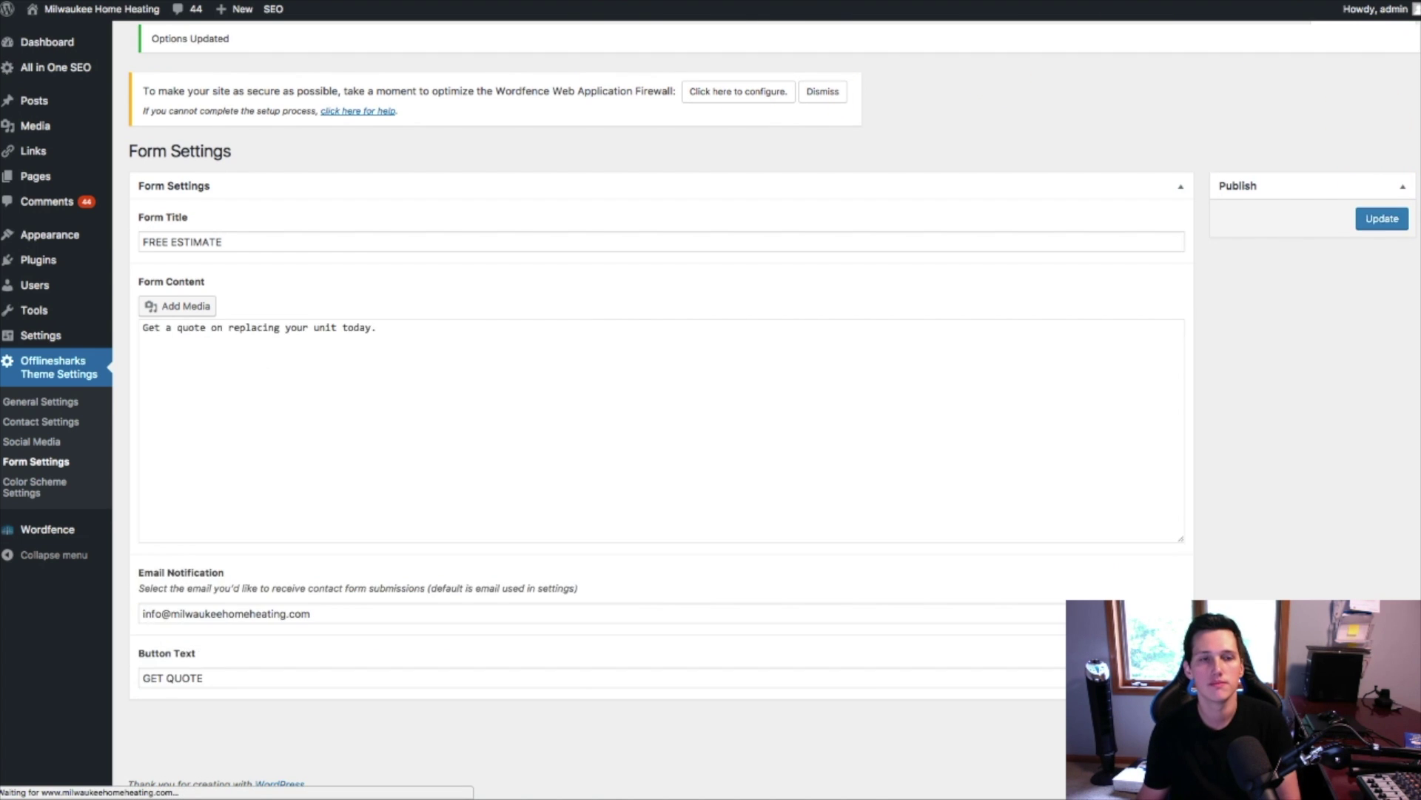
{"action": "key", "text": "ctrl+Tab"}
{"action": "key", "text": "super+r"}
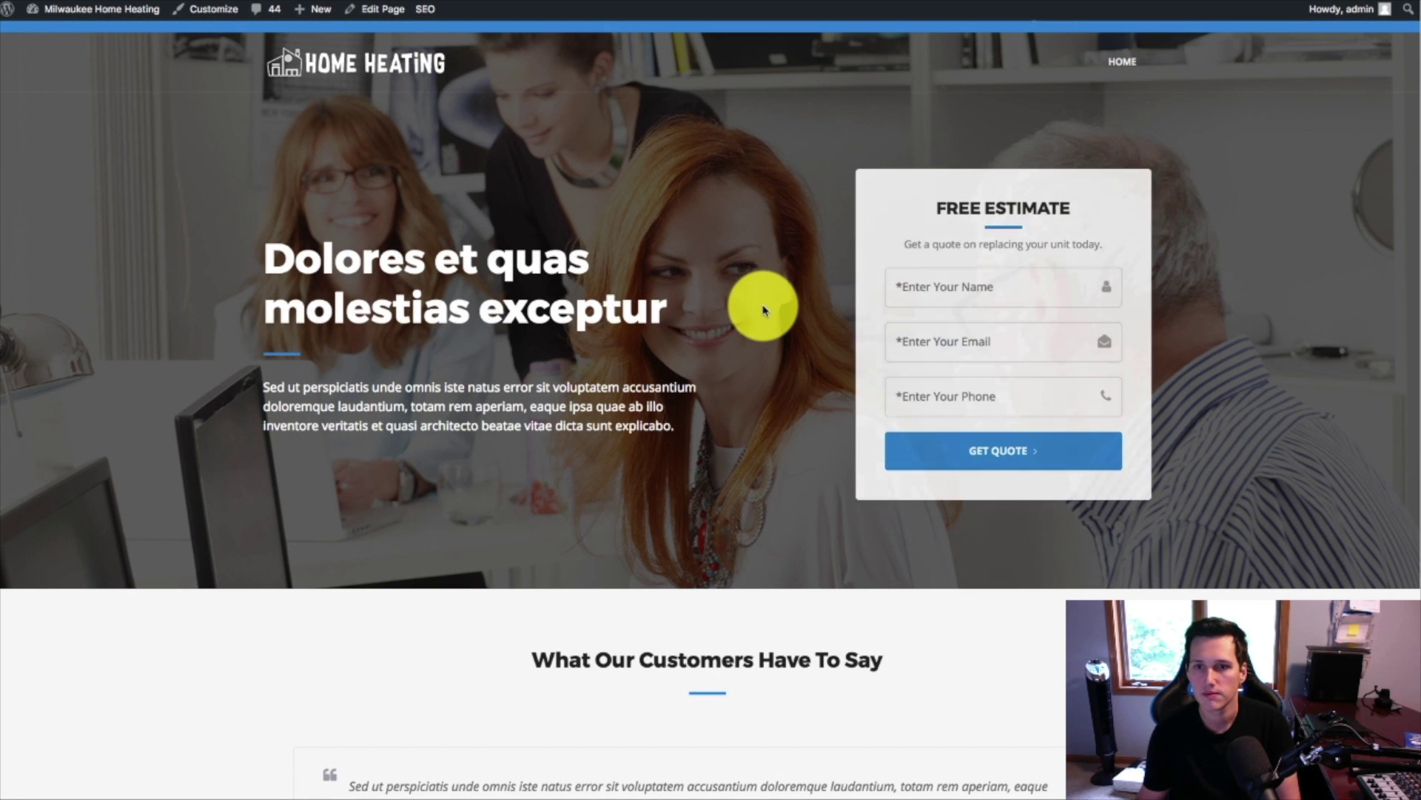
{"action": "left_click", "coordinate": [981, 292]}
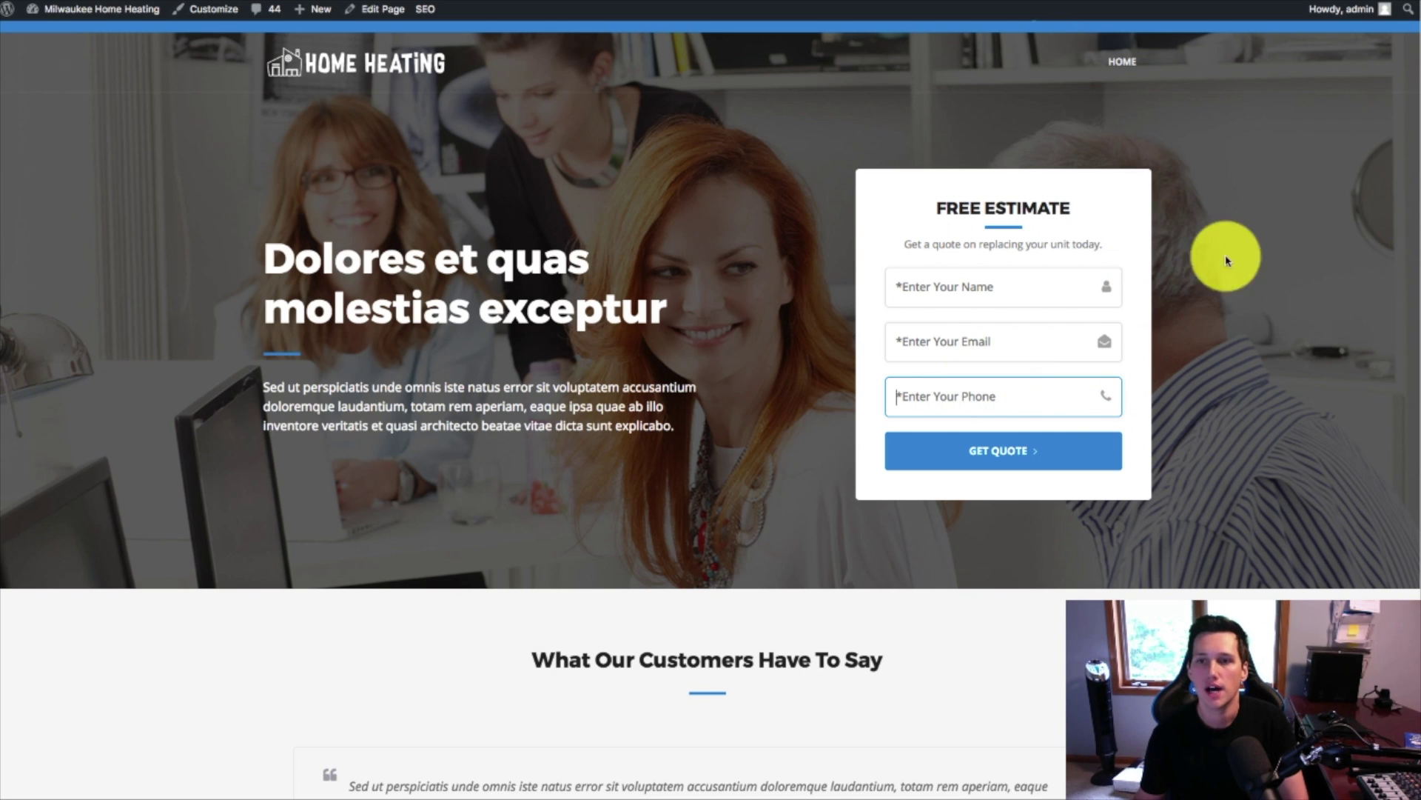
{"action": "scroll", "coordinate": [977, 322], "scroll_direction": "down", "scroll_amount": 3}
{"action": "scroll", "coordinate": [989, 337], "scroll_direction": "up", "scroll_amount": 3}
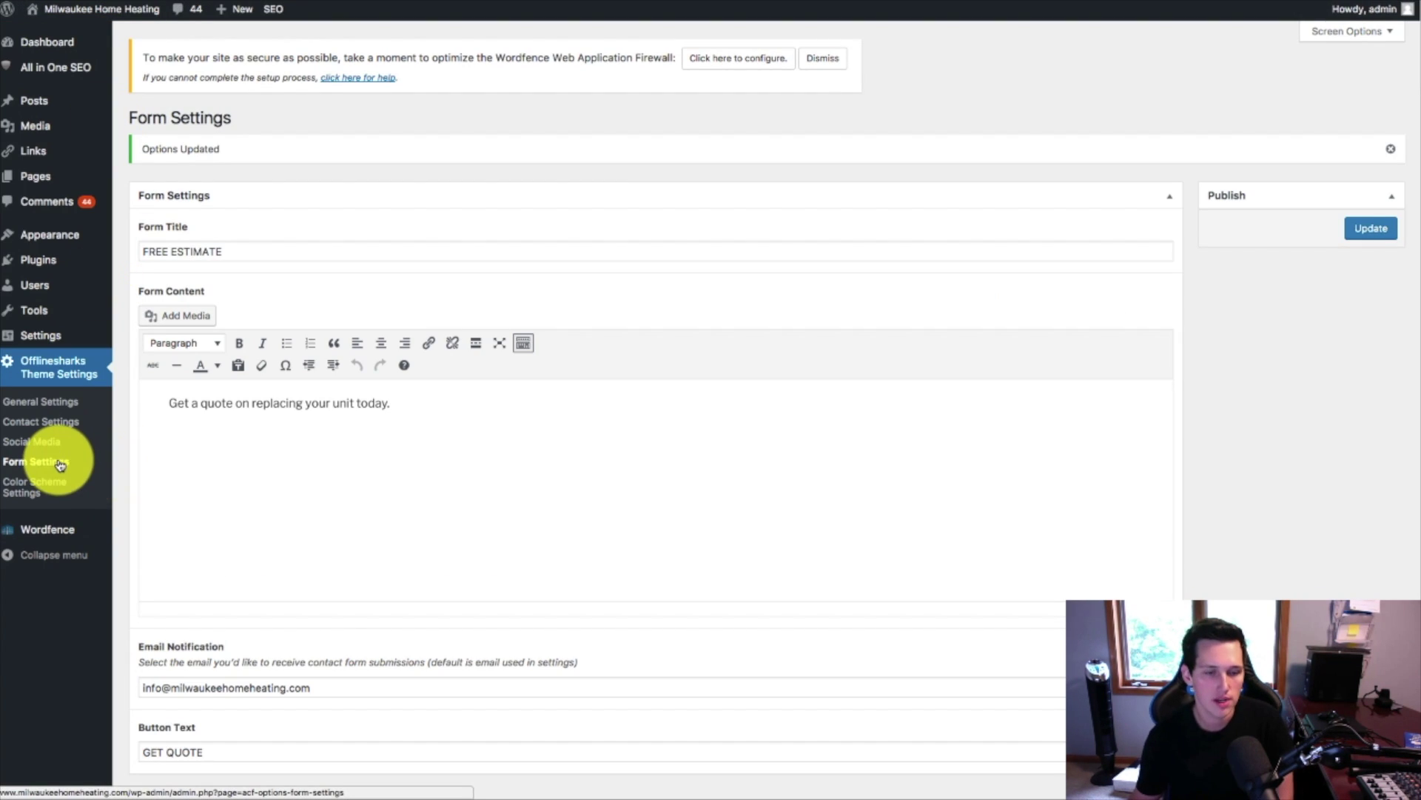
- Find the Home front page in the site's list of pages and open it for editing
{"action": "mouse_move", "coordinate": [33, 174]}
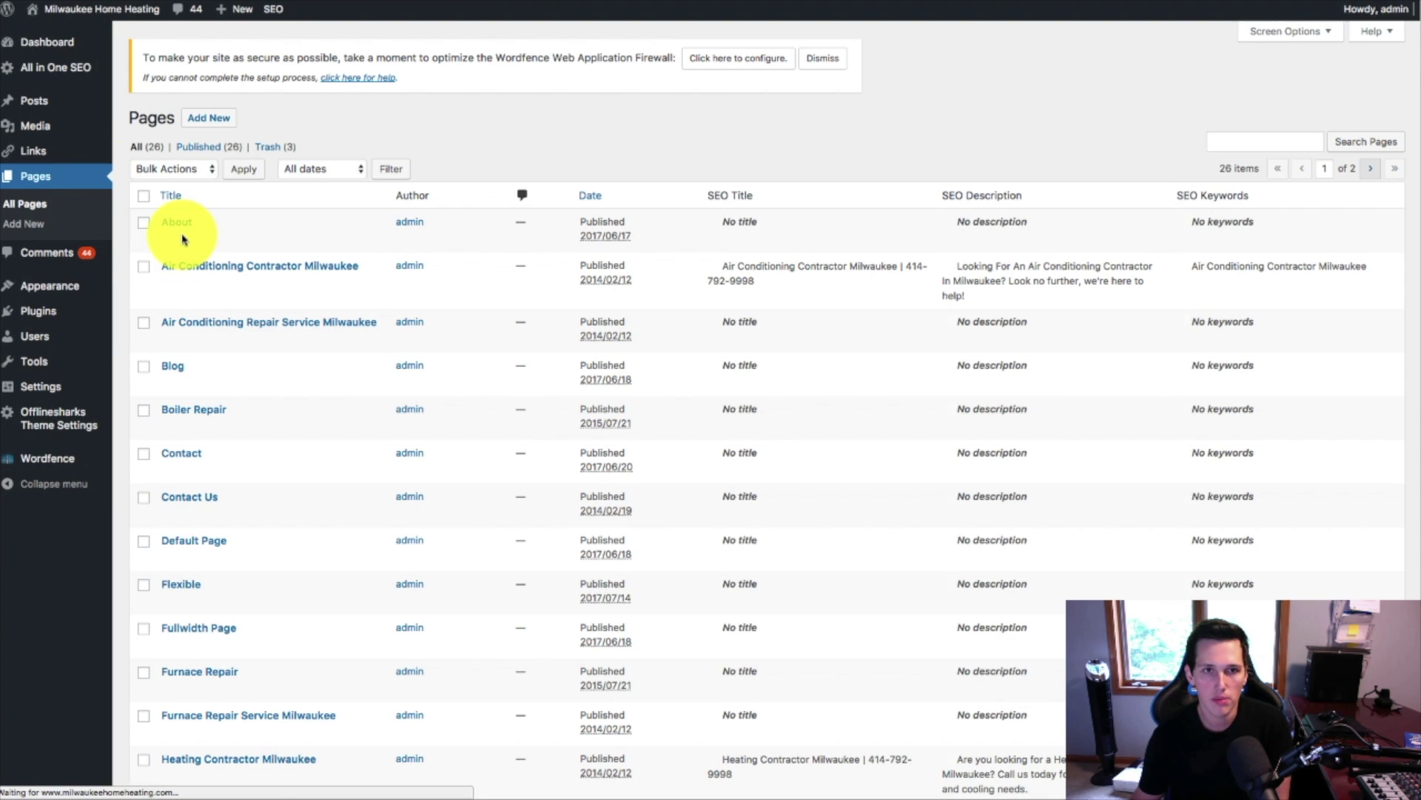
{"action": "scroll", "coordinate": [318, 348], "scroll_direction": "down", "scroll_amount": 5}
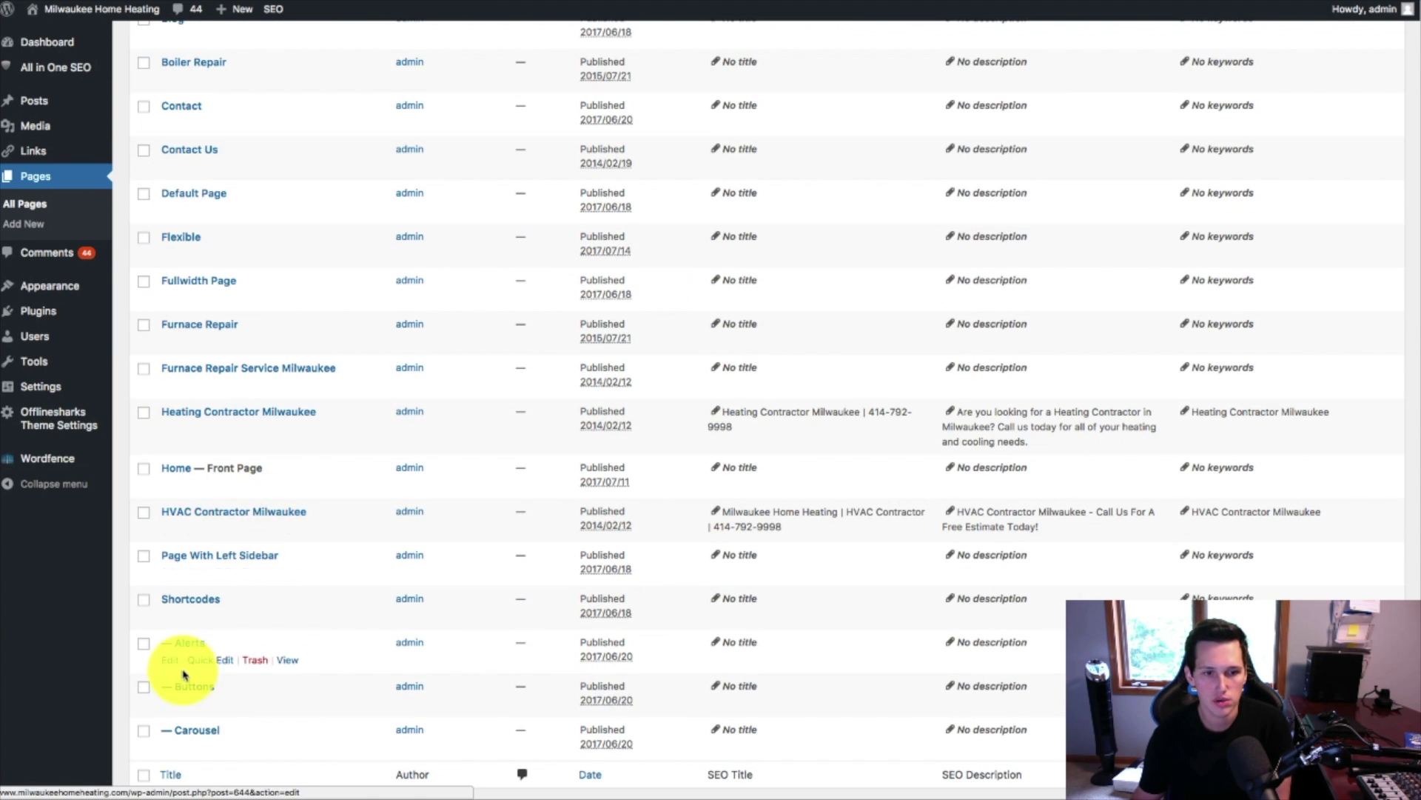
{"action": "scroll", "coordinate": [190, 670], "scroll_direction": "down", "scroll_amount": 2}
{"action": "scroll", "coordinate": [196, 333], "scroll_direction": "up", "scroll_amount": 10}
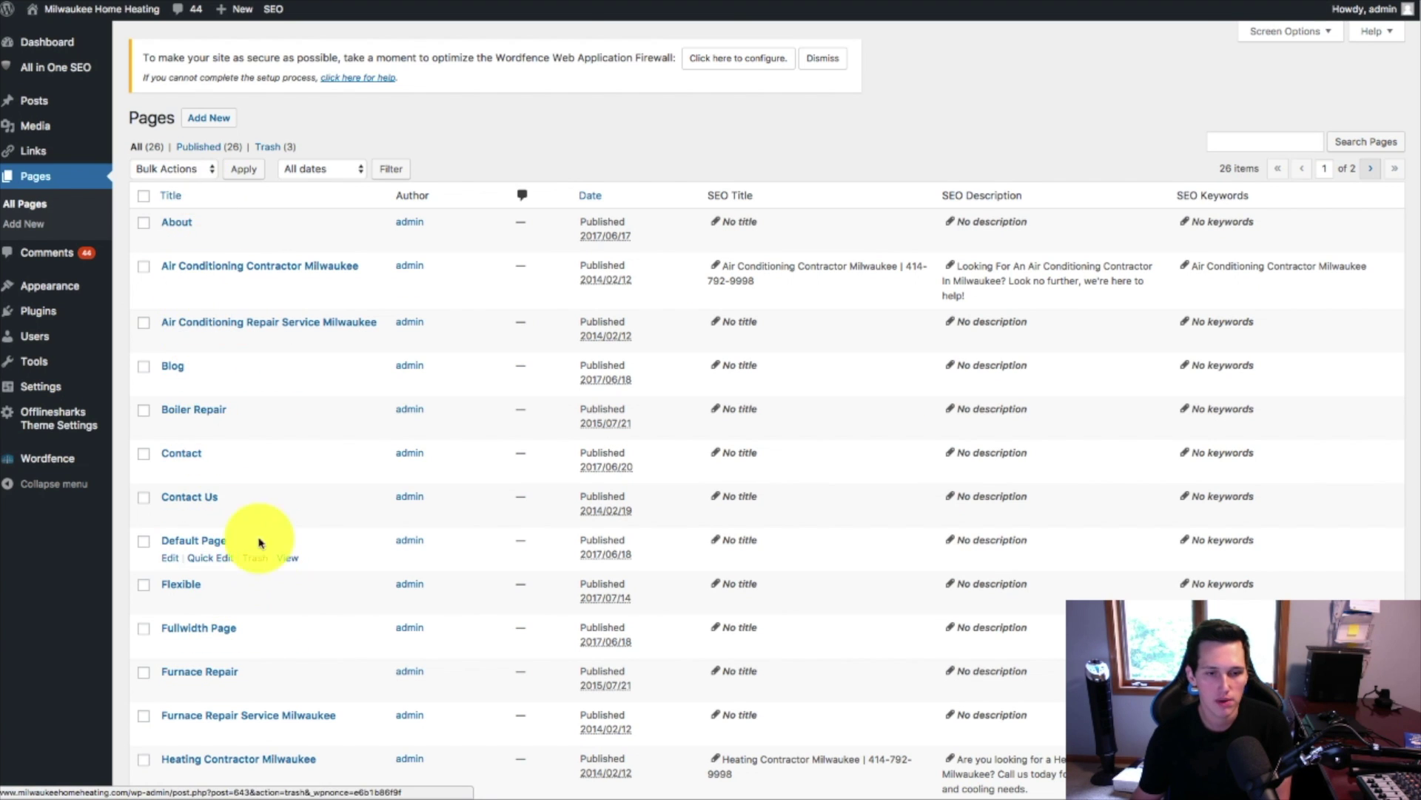
{"action": "scroll", "coordinate": [234, 459], "scroll_direction": "down", "scroll_amount": 4}
{"action": "mouse_move", "coordinate": [182, 530]}
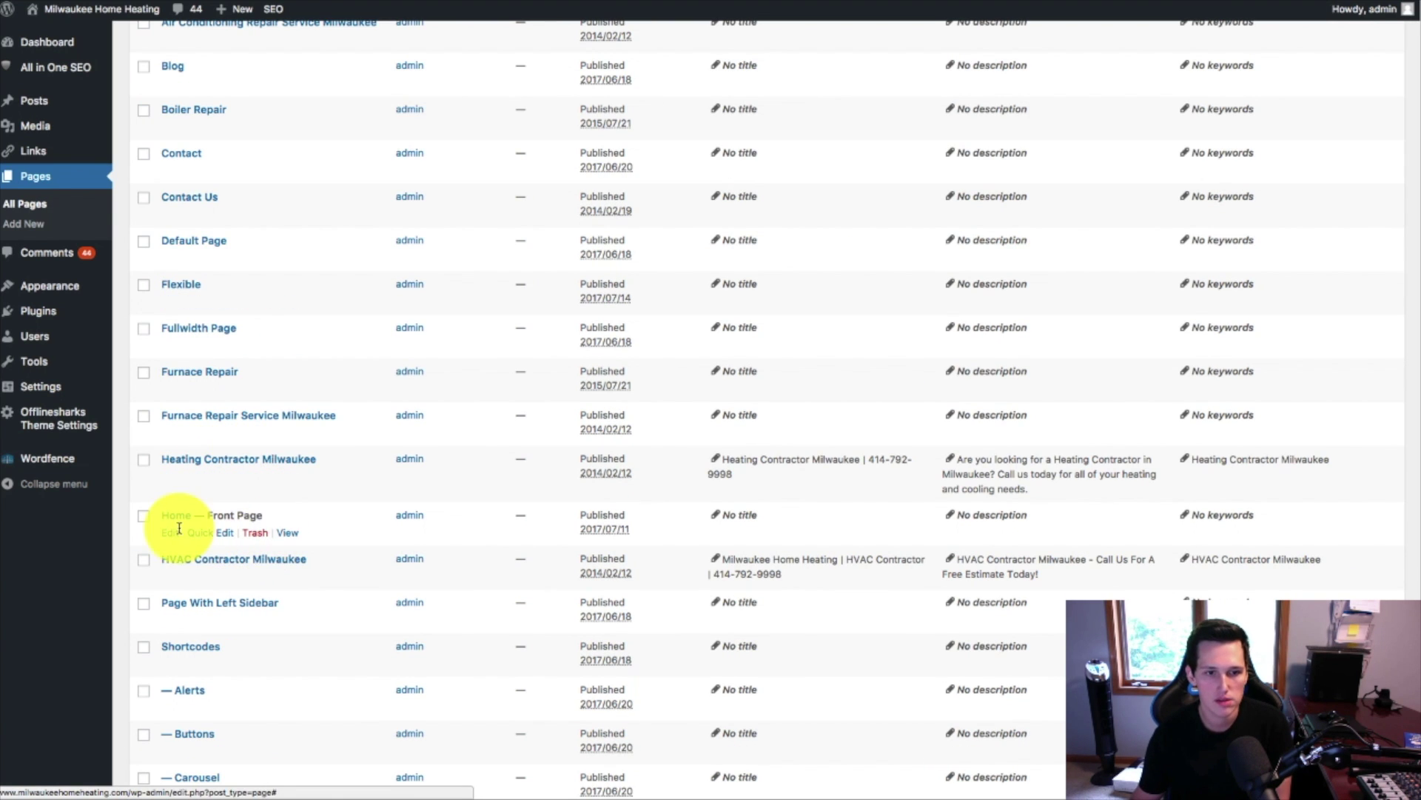
{"action": "left_click", "coordinate": [178, 536]}
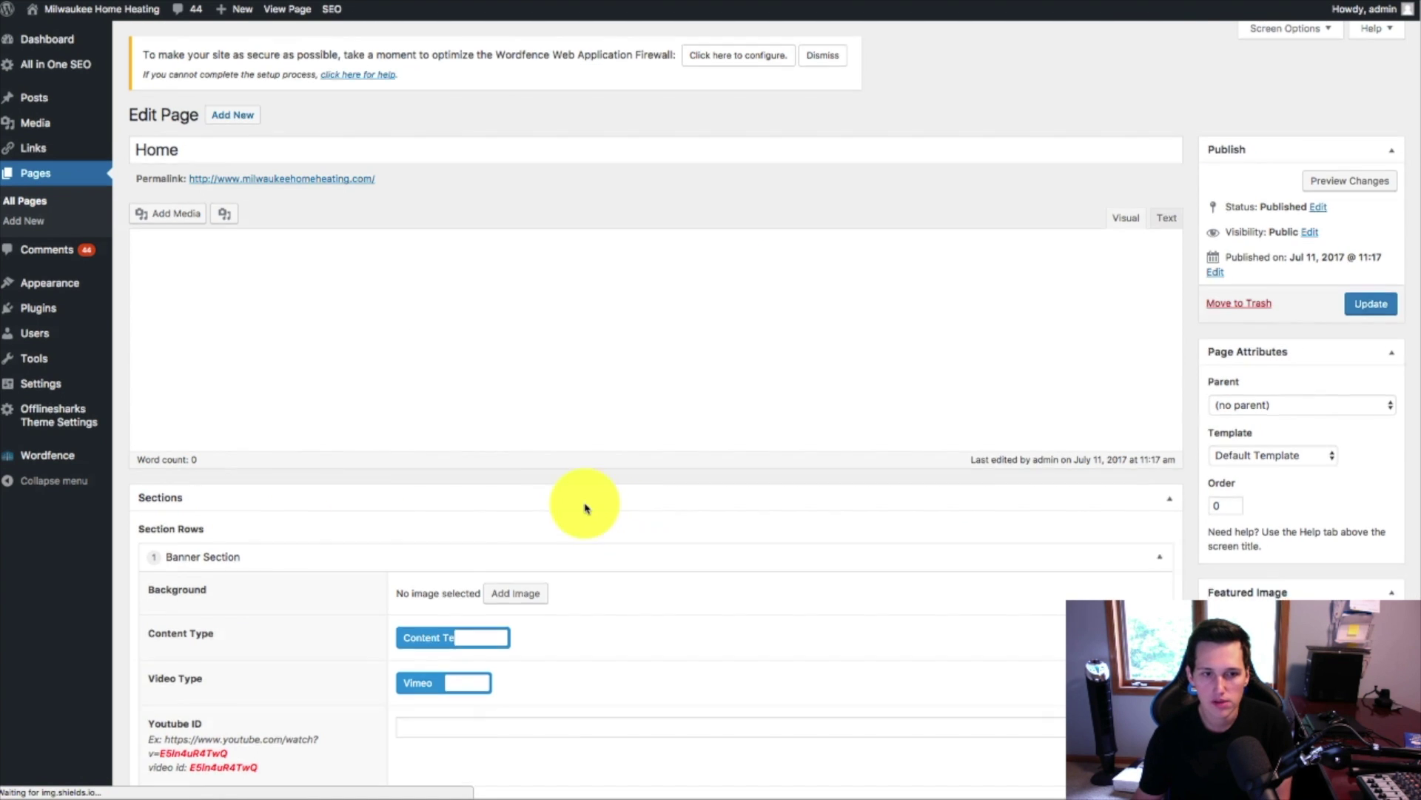
- On Depositphotos, search for heating and air conditioning and download the outdoor units photo in size M (1000 × 713)
{"action": "scroll", "coordinate": [592, 511], "scroll_direction": "down", "scroll_amount": 3}
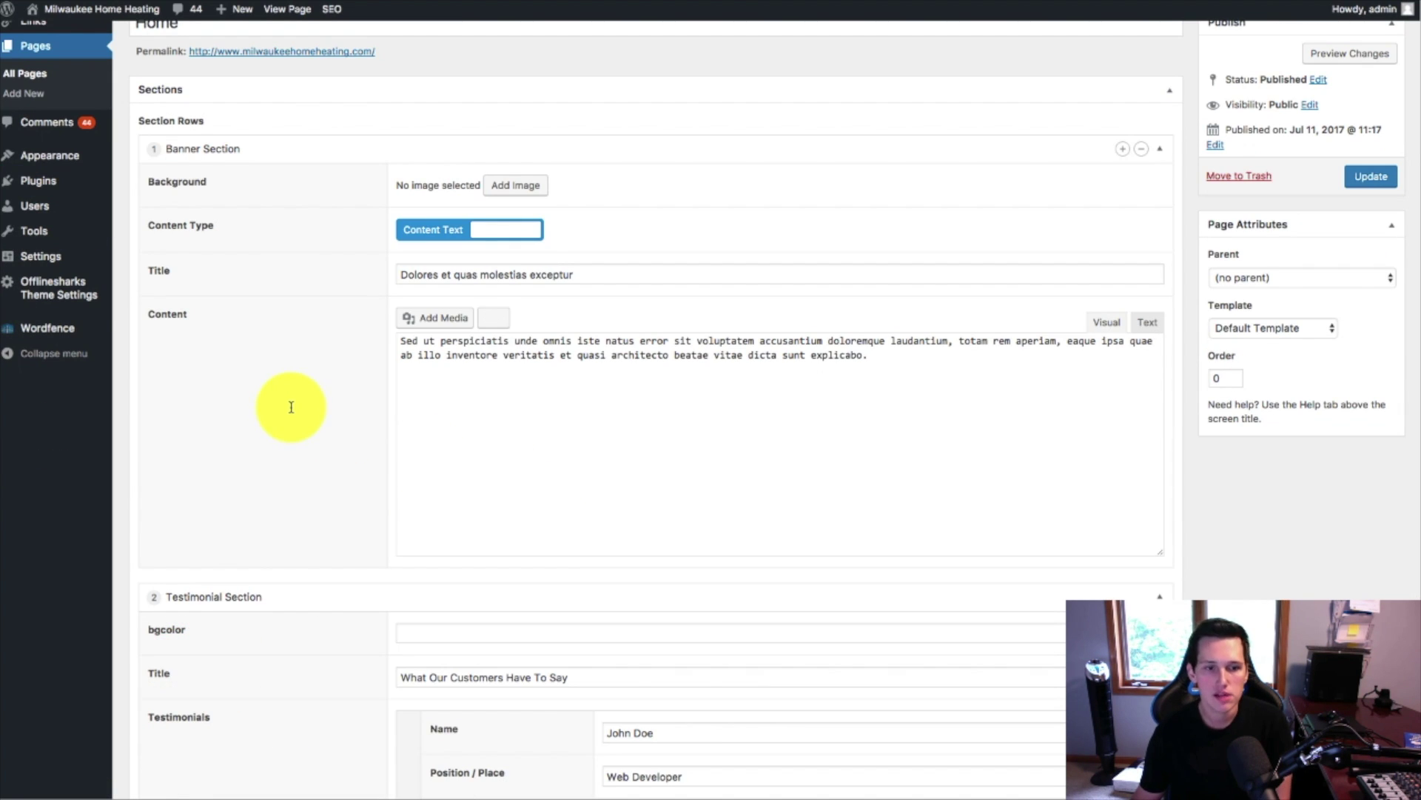
{"action": "scroll", "coordinate": [1015, 580], "scroll_direction": "up", "scroll_amount": 1}
{"action": "scroll", "coordinate": [374, 549], "scroll_direction": "up", "scroll_amount": 3}
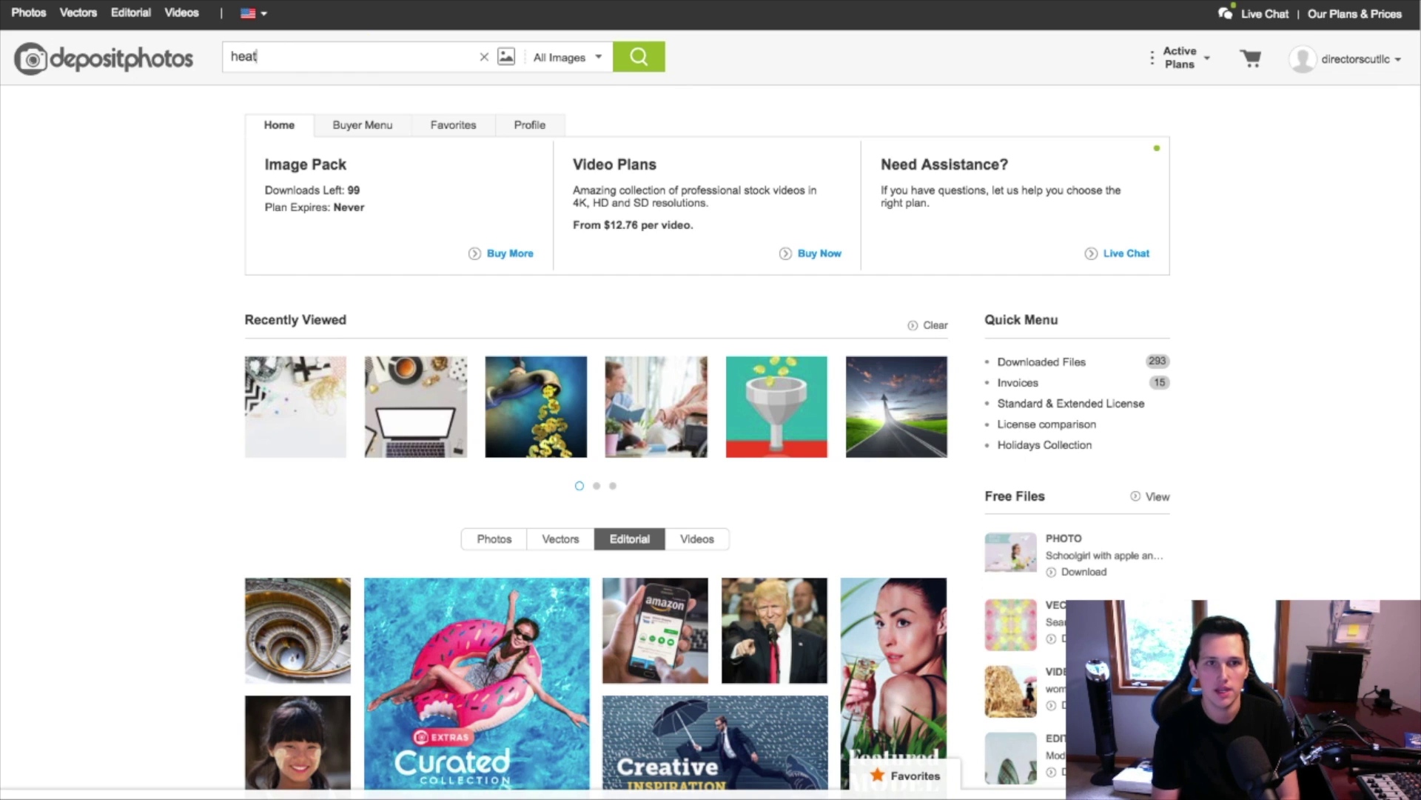
{"action": "type", "text": "ing"}
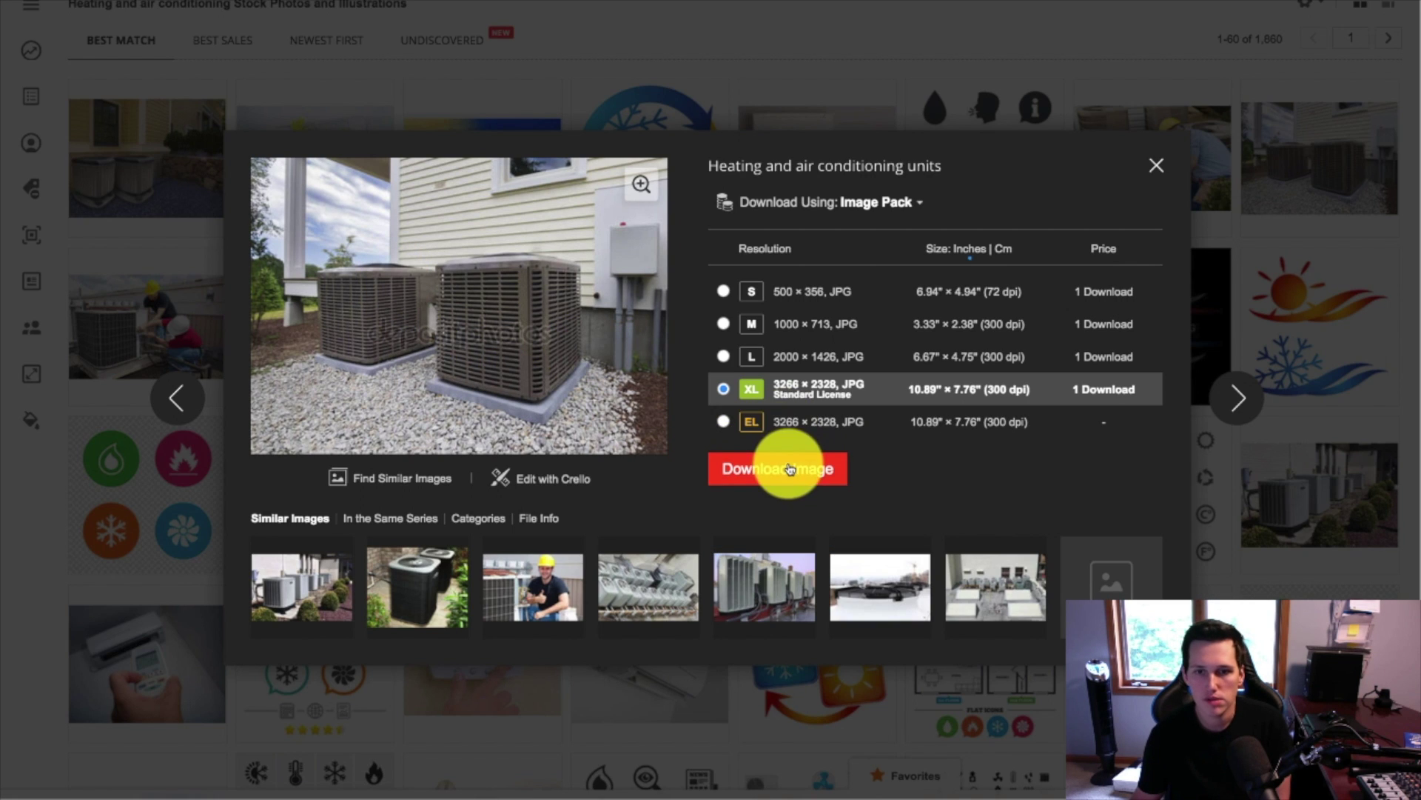
{"action": "left_click", "coordinate": [723, 324]}
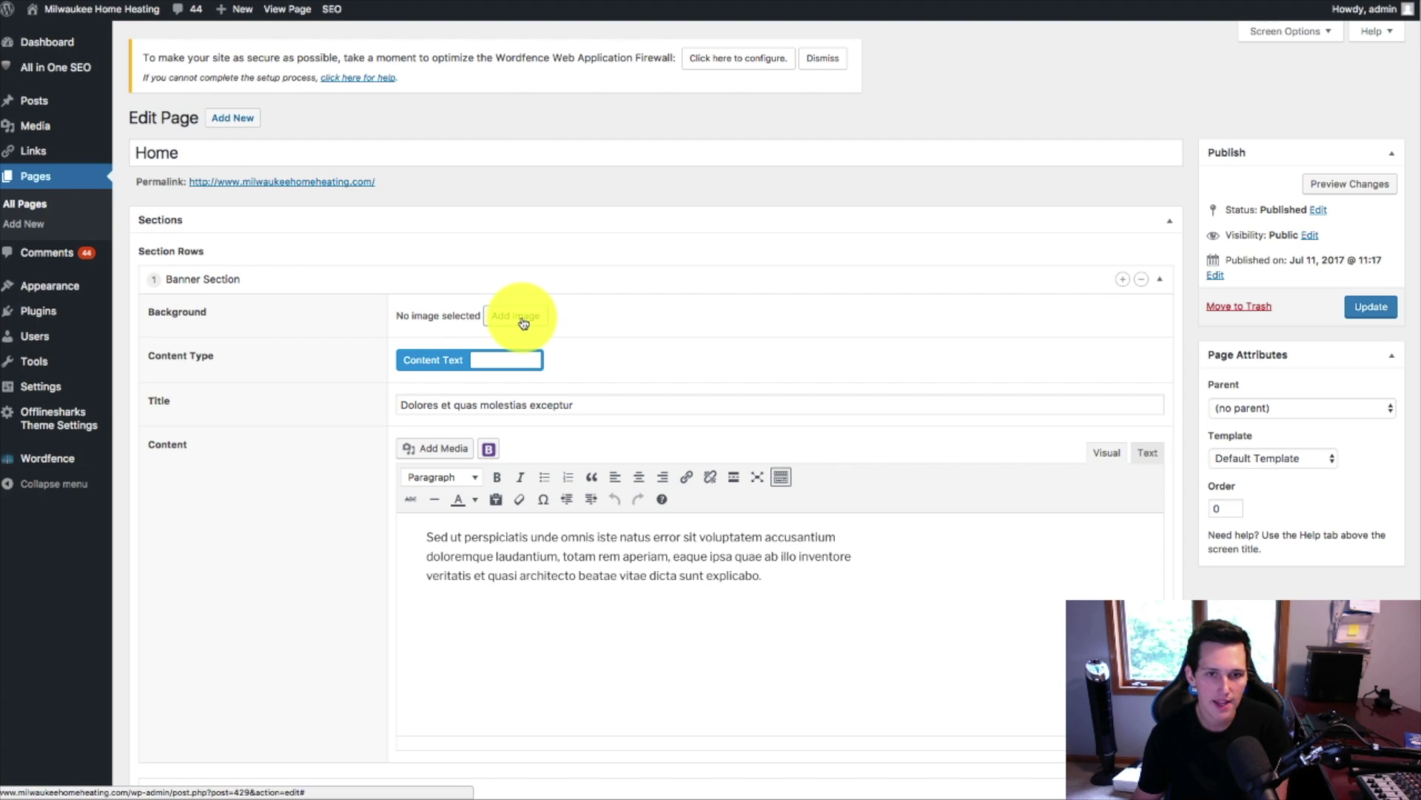
- In the Banner Section, add the outdoor units photo as background, title it "Heating & Cooling Pros" and replace the content with text about 24 hour emergency service
{"action": "left_click", "coordinate": [517, 319]}
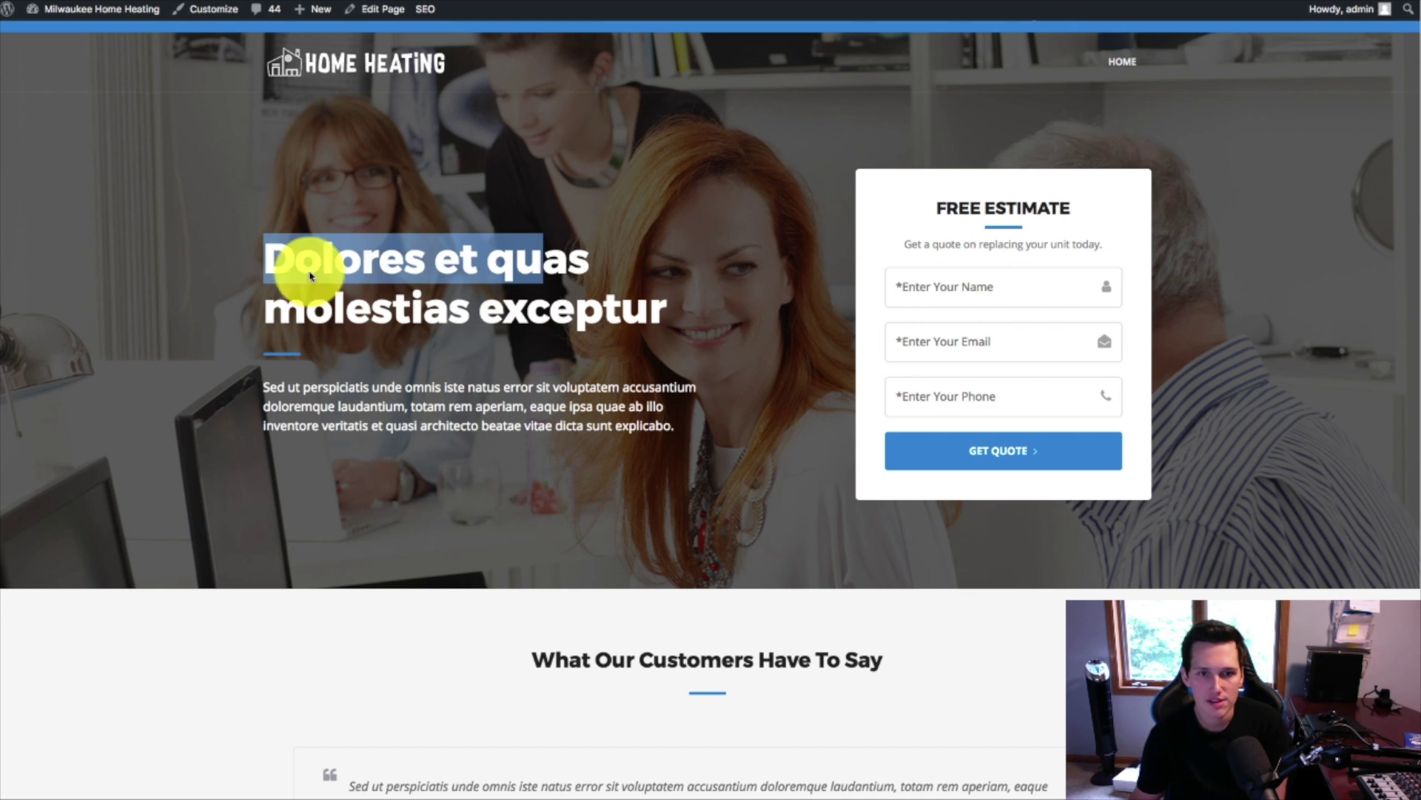
{"action": "left_click_drag", "start_coordinate": [611, 425], "coordinate": [419, 380]}
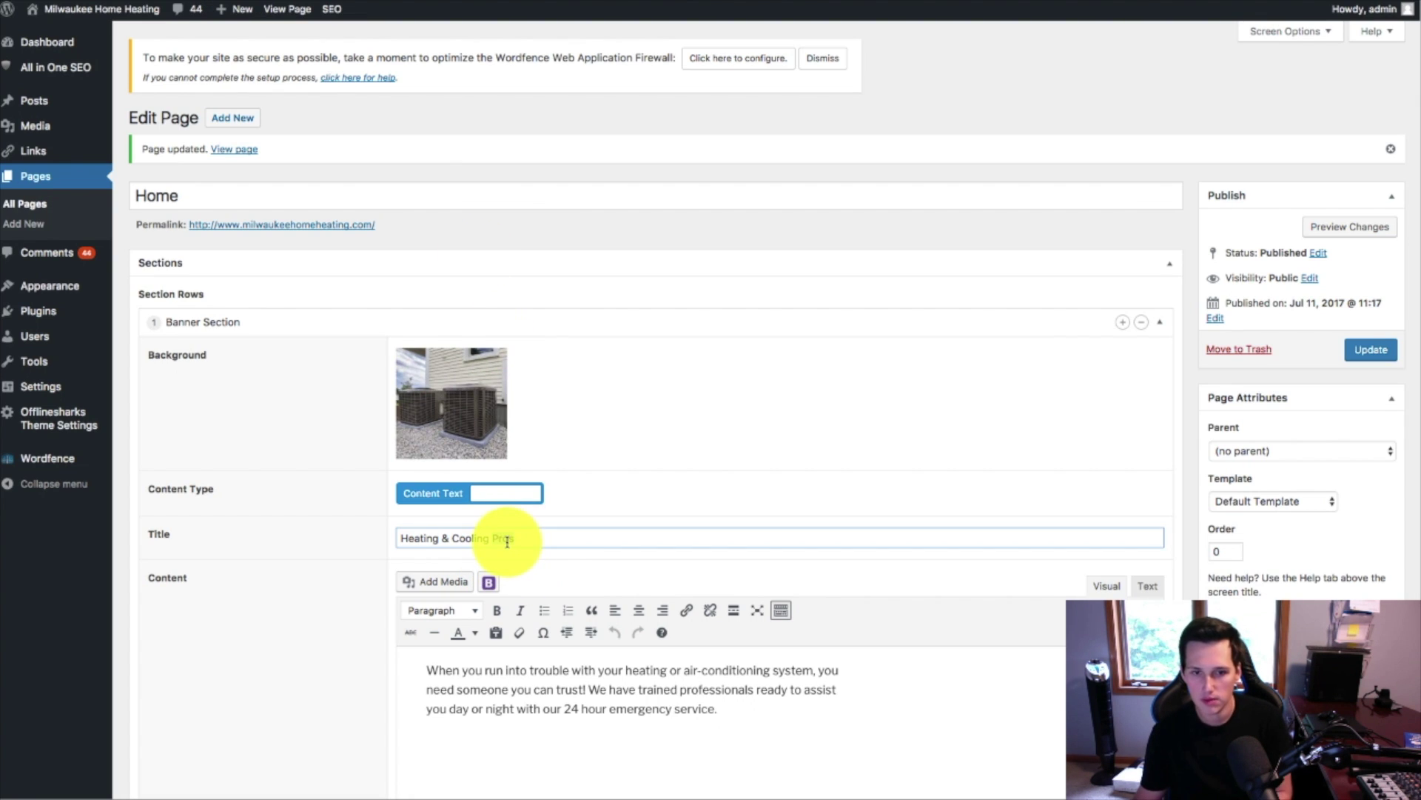
- Shorten the Banner Section title to "Heating & Cooling", update the page and check the banner on the home page
{"action": "key", "text": "BackSpace"}
{"action": "key", "text": "BackSpace"}
{"action": "key", "text": "BackSpace"}
{"action": "key", "text": "BackSpace"}
{"action": "key", "text": "BackSpace"}
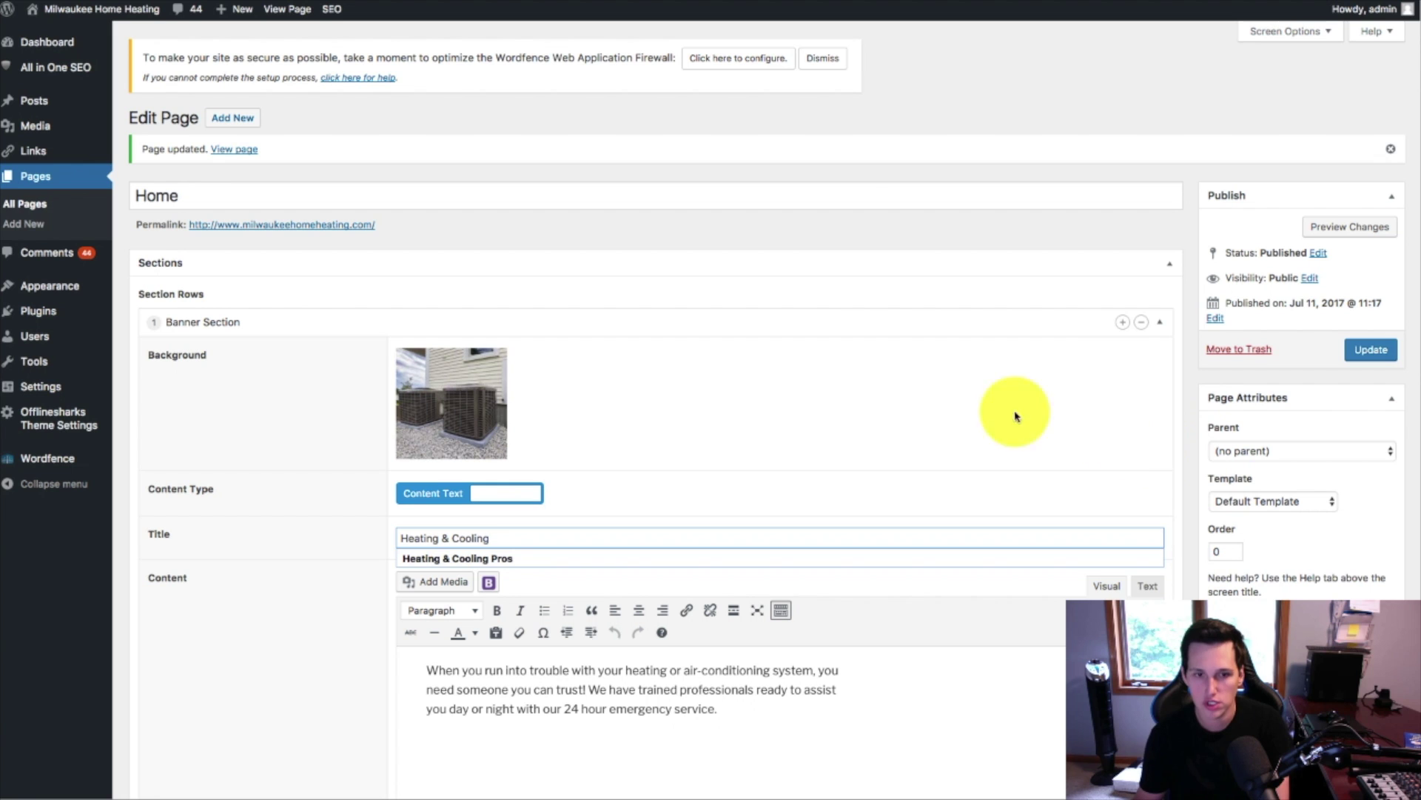
{"action": "left_click", "coordinate": [1379, 361]}
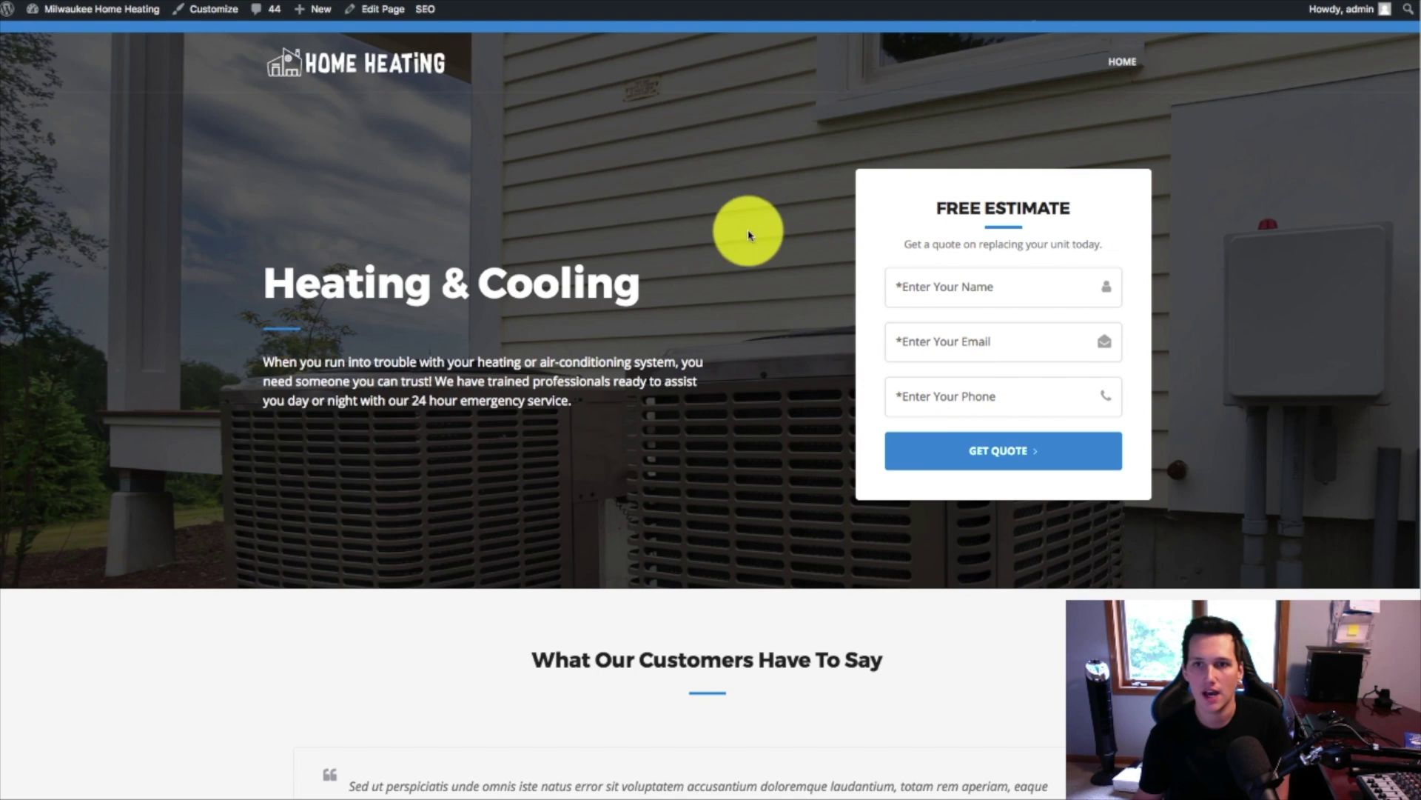
{"action": "scroll", "coordinate": [726, 268], "scroll_direction": "down", "scroll_amount": 1}
{"action": "scroll", "coordinate": [726, 268], "scroll_direction": "up", "scroll_amount": 1}
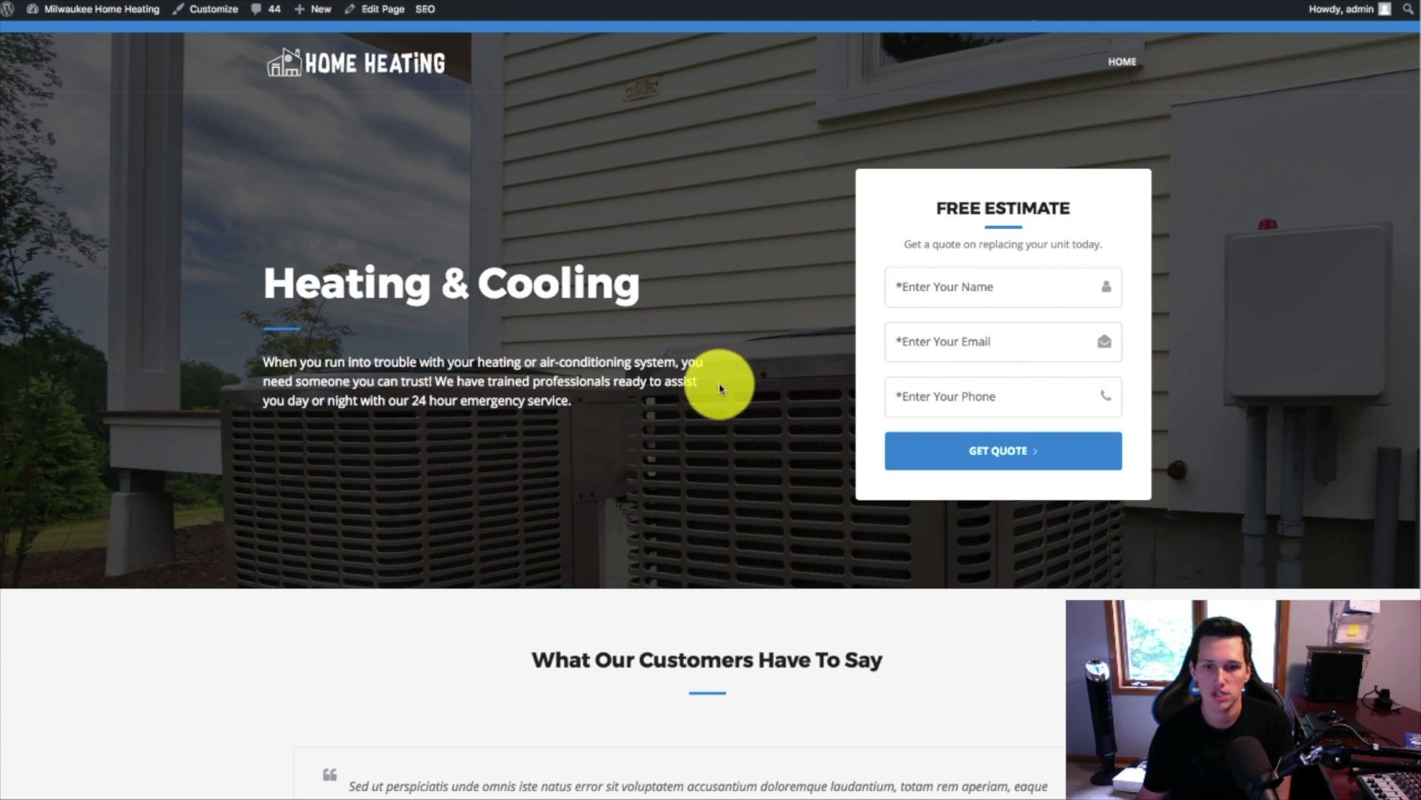
{"action": "scroll", "coordinate": [609, 368], "scroll_direction": "down", "scroll_amount": 5}
{"action": "scroll", "coordinate": [606, 359], "scroll_direction": "down", "scroll_amount": 5}
{"action": "scroll", "coordinate": [609, 361], "scroll_direction": "up", "scroll_amount": 8}
- In the Testimonial Section, replace the two sample testimonials with home owner reviews, update the page and check both on the reloaded home page
{"action": "left_click", "coordinate": [167, 2]}
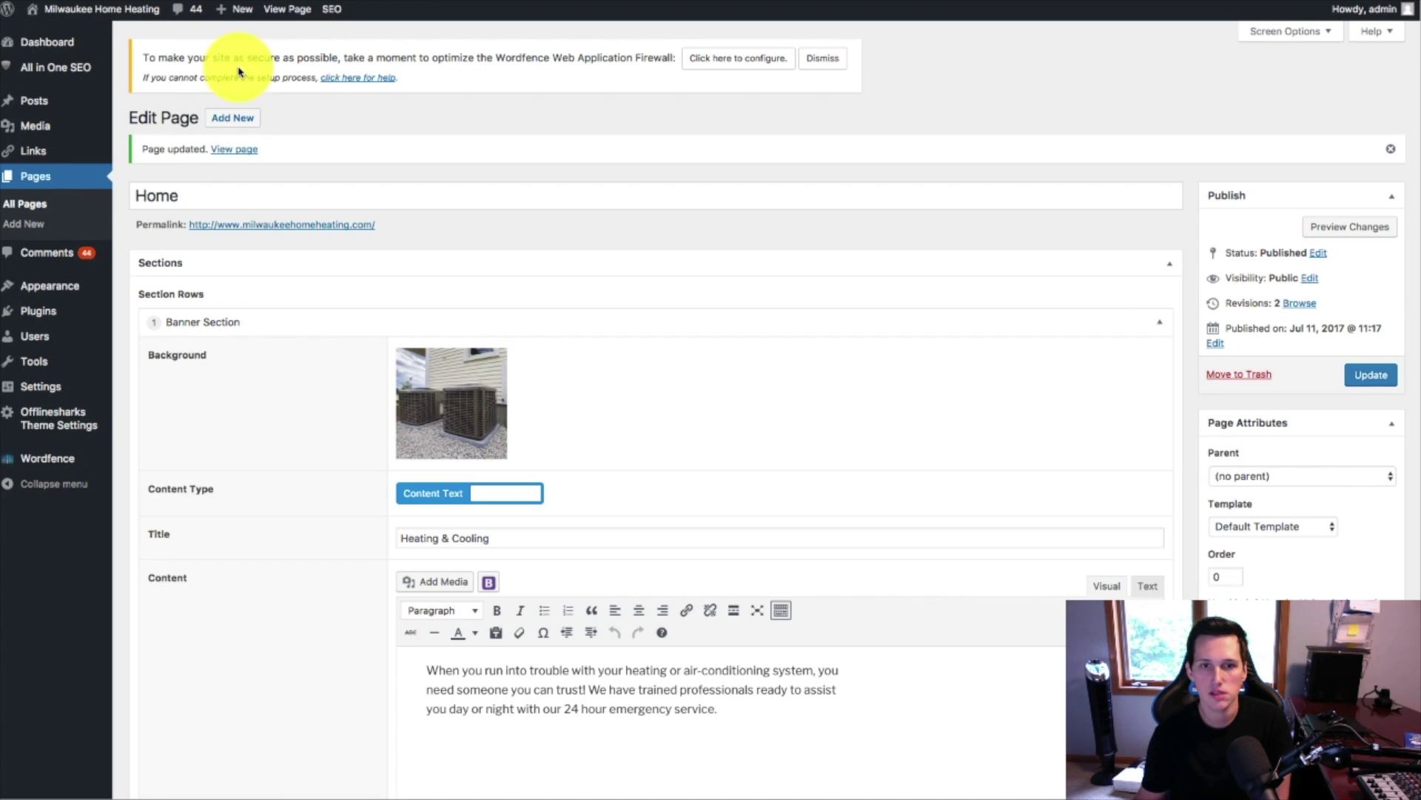
{"action": "scroll", "coordinate": [753, 434], "scroll_direction": "down", "scroll_amount": 10}
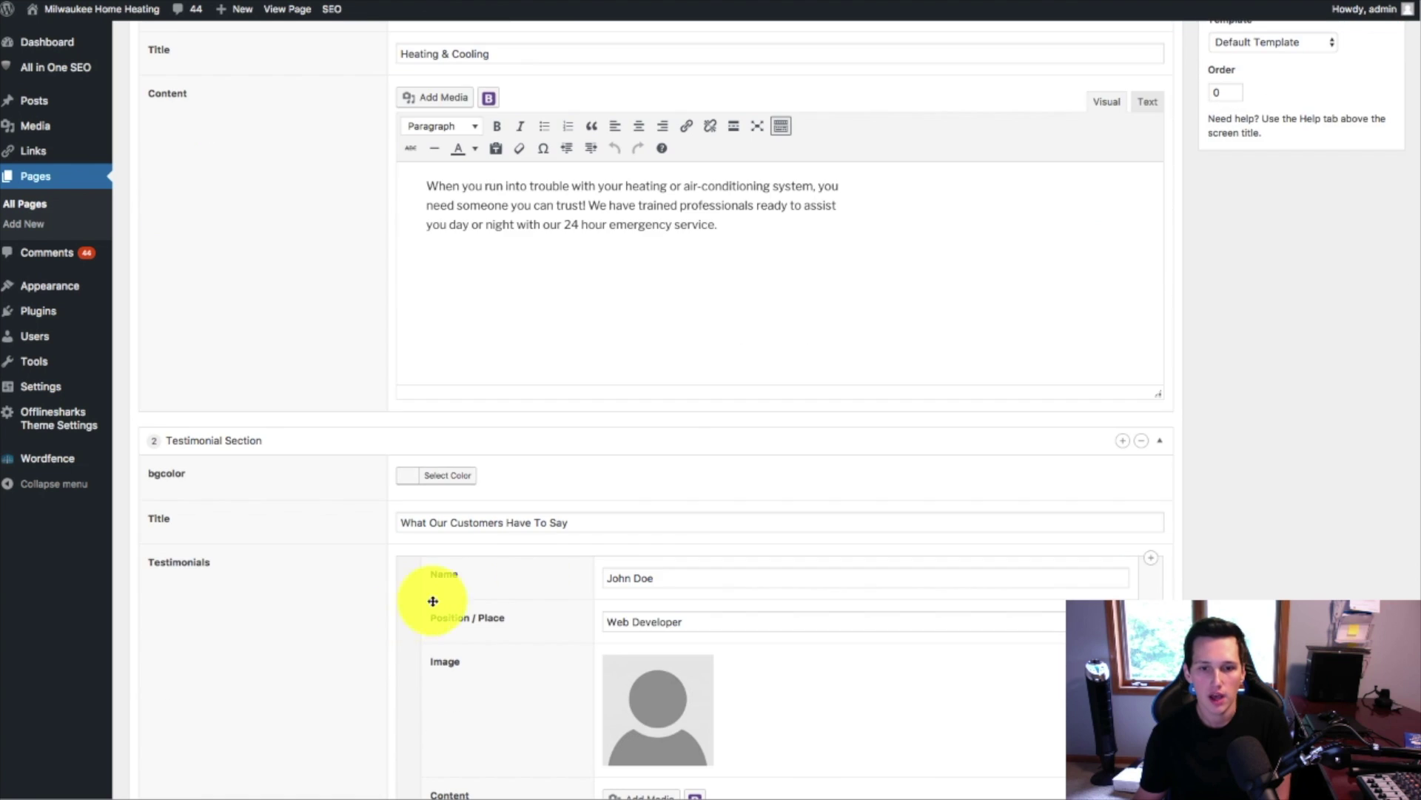
{"action": "scroll", "coordinate": [557, 473], "scroll_direction": "down", "scroll_amount": 3}
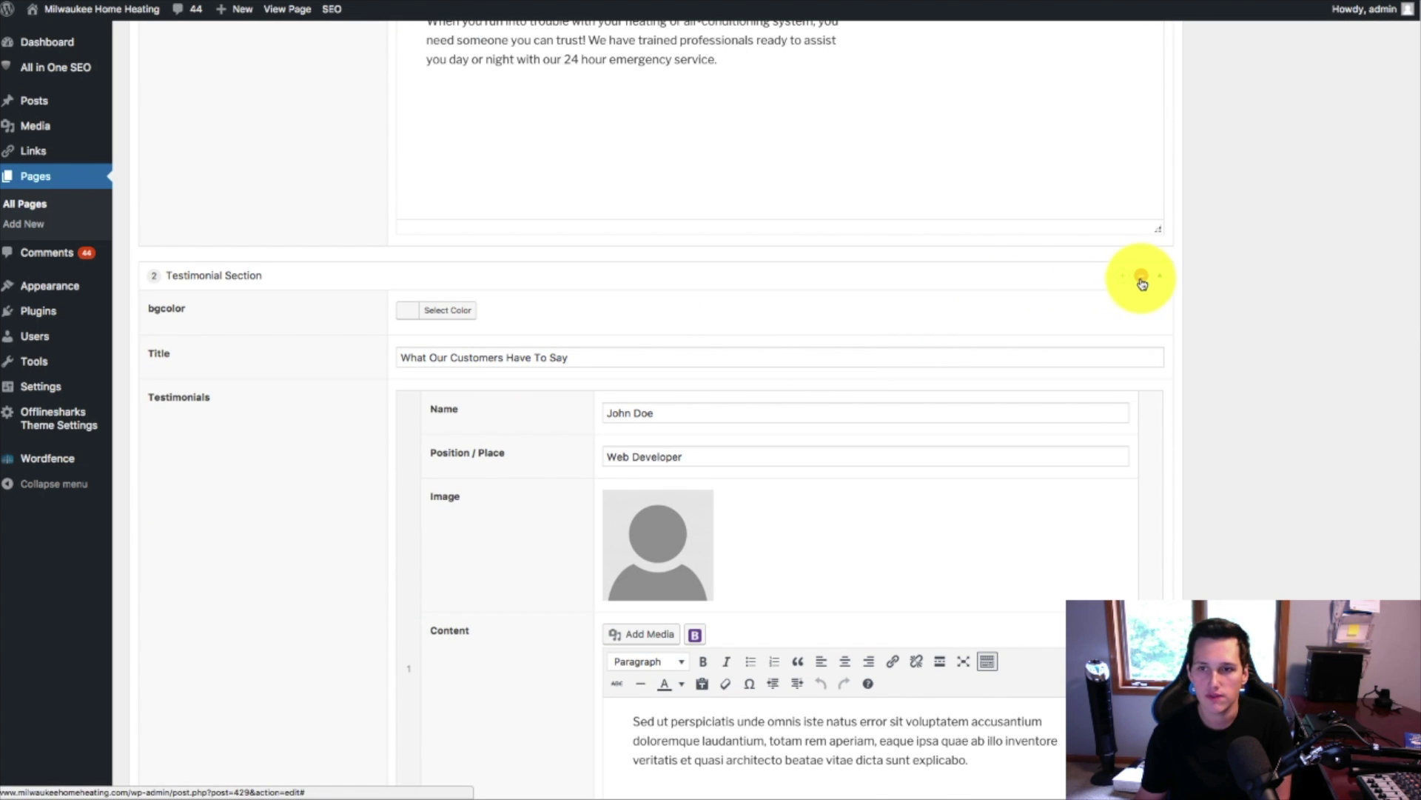
{"action": "scroll", "coordinate": [1143, 283], "scroll_direction": "down", "scroll_amount": 6}
{"action": "scroll", "coordinate": [634, 245], "scroll_direction": "up", "scroll_amount": 3}
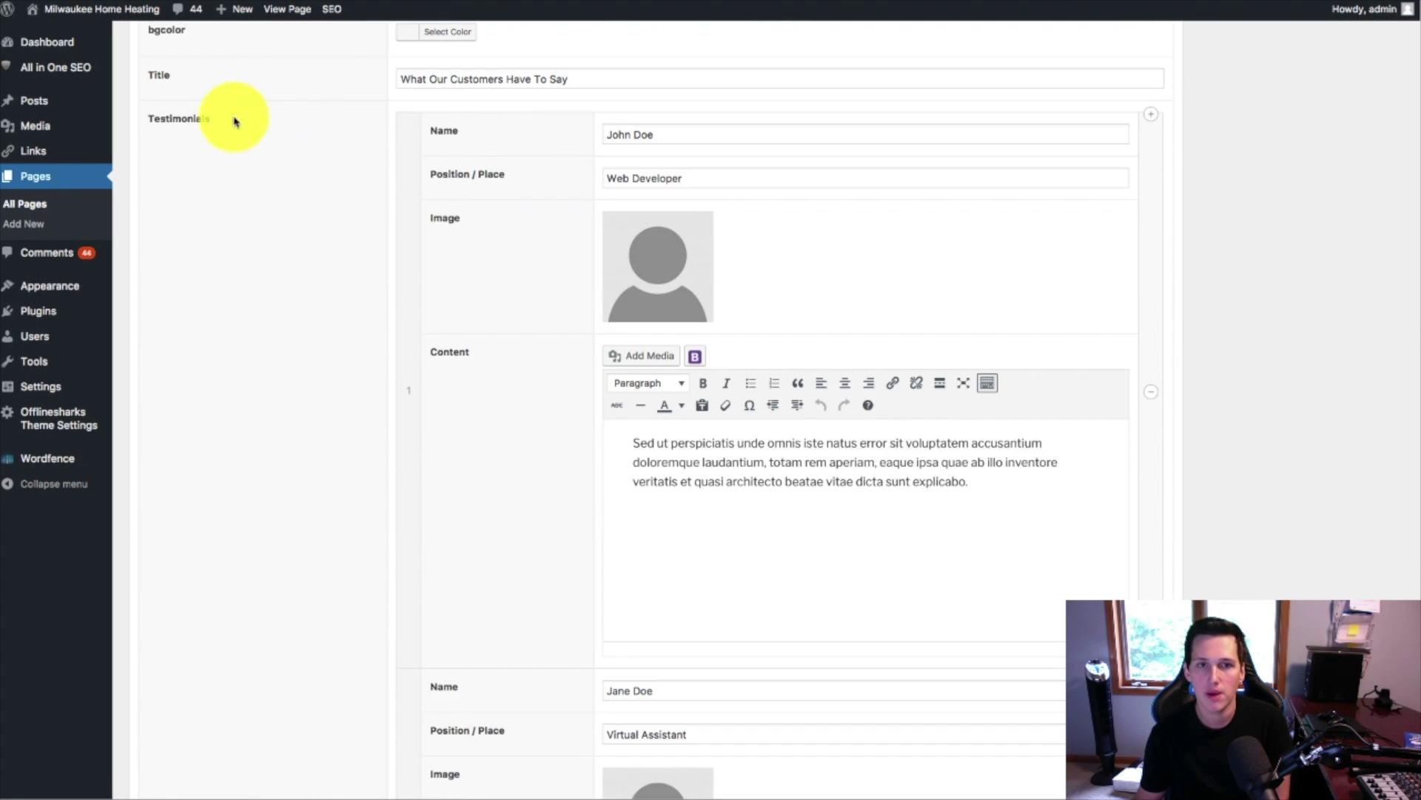
{"action": "left_click_drag", "start_coordinate": [225, 100], "coordinate": [258, 226]}
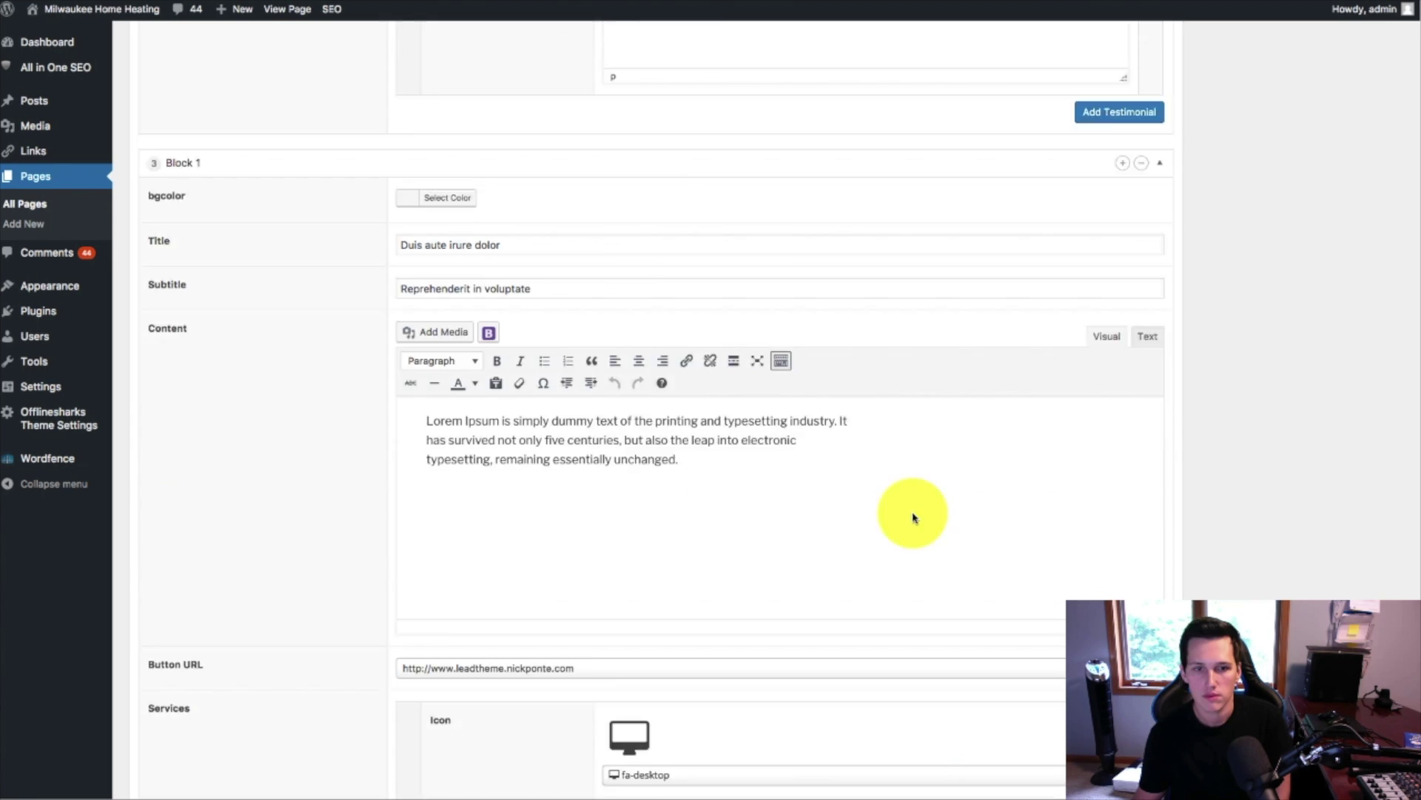
{"action": "scroll", "coordinate": [913, 514], "scroll_direction": "down", "scroll_amount": 5}
{"action": "scroll", "coordinate": [1266, 482], "scroll_direction": "up", "scroll_amount": 20}
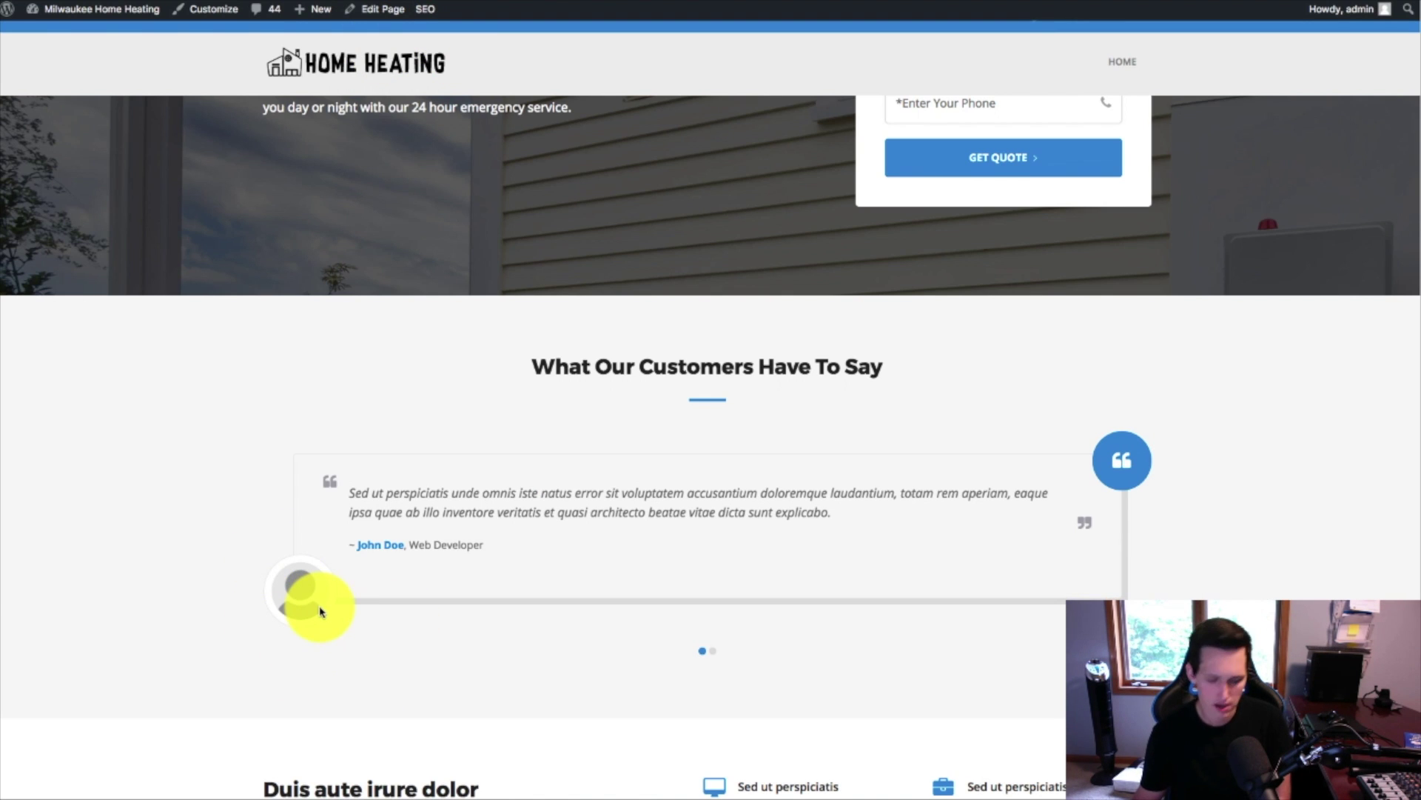
{"action": "key", "text": "ctrl+r"}
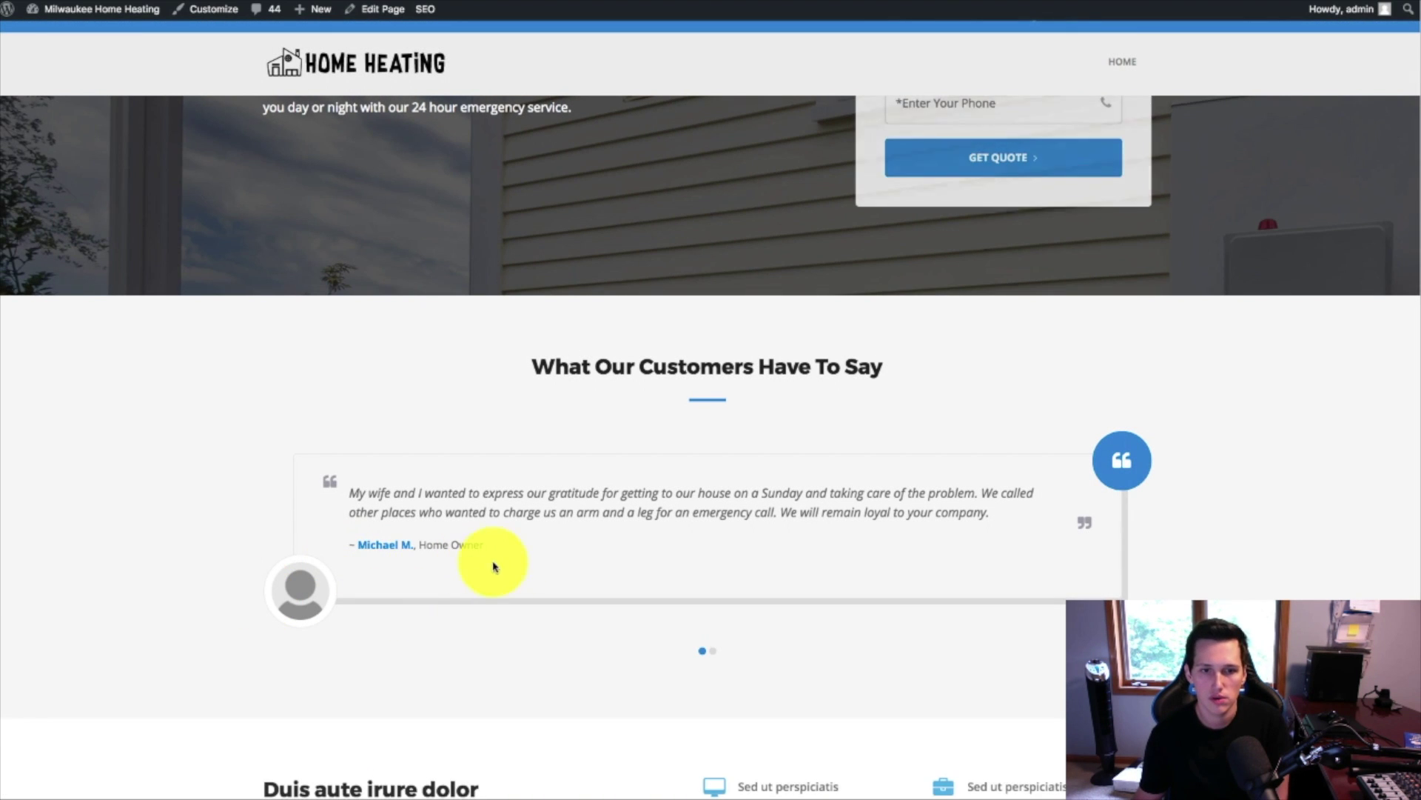
{"action": "left_click", "coordinate": [709, 653]}
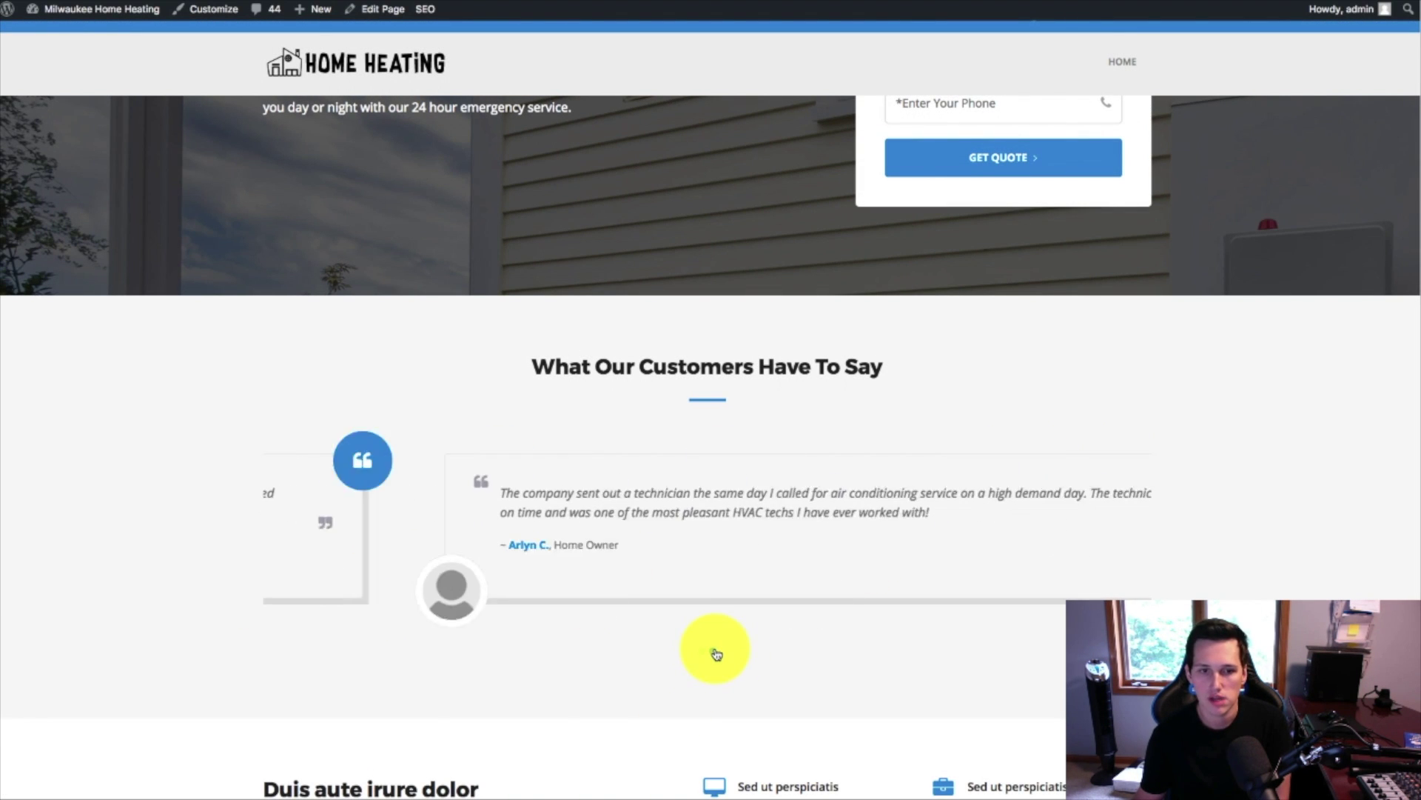
- On Depositphotos, close the outdoor units photo details and search for "man" to look over portrait photos
{"action": "left_click", "coordinate": [597, 2]}
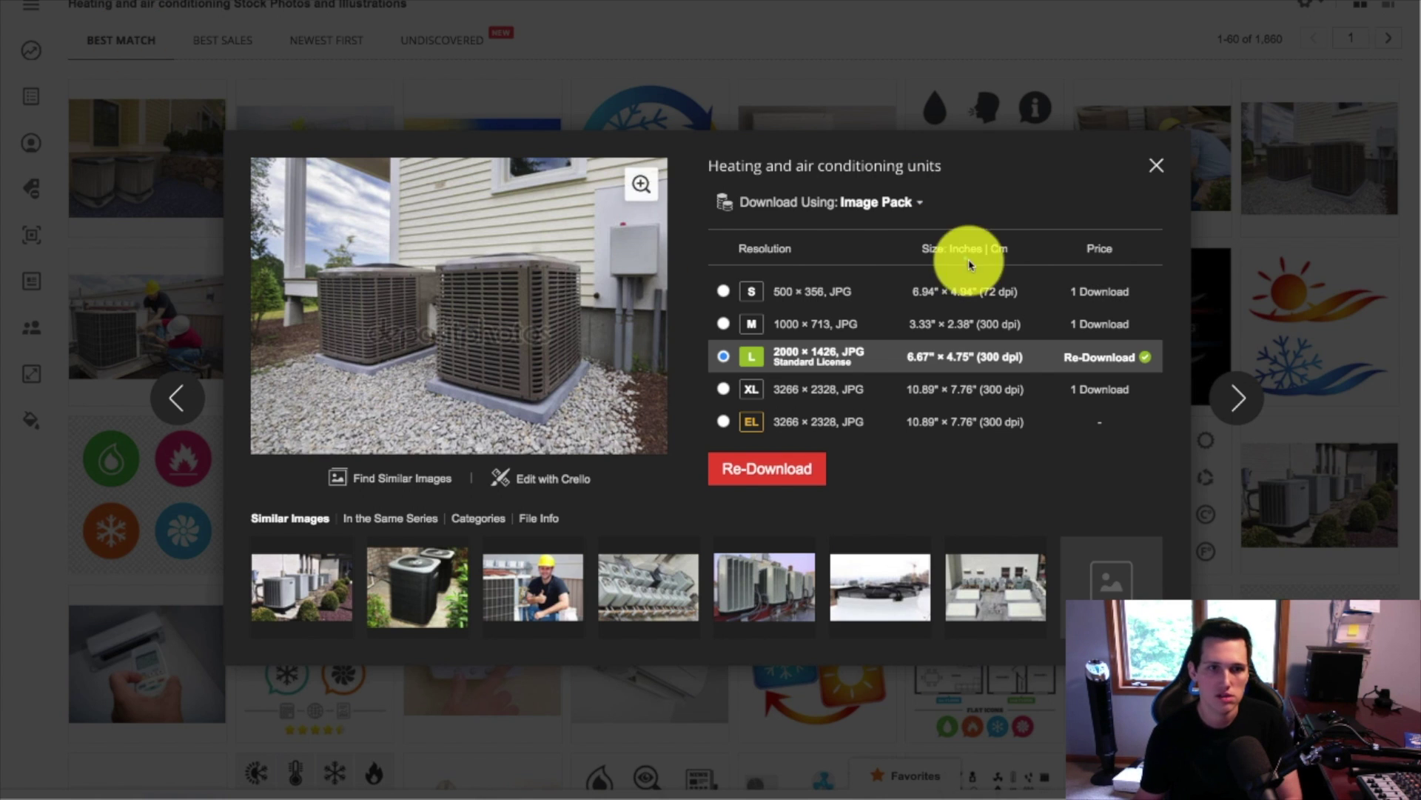
{"action": "left_click", "coordinate": [1156, 165]}
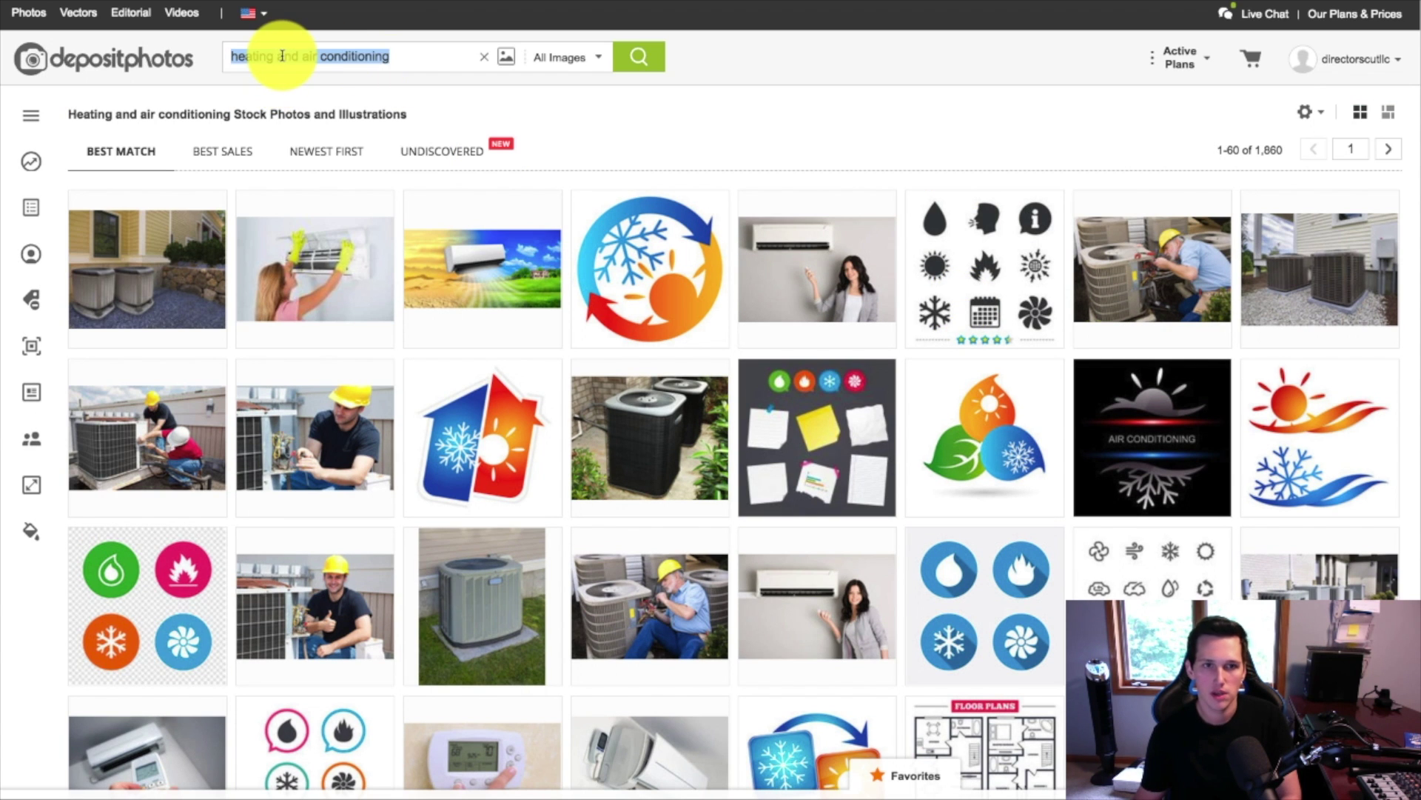
{"action": "key", "text": "Return"}
{"action": "key", "text": "Down"}
{"action": "key", "text": "Down"}
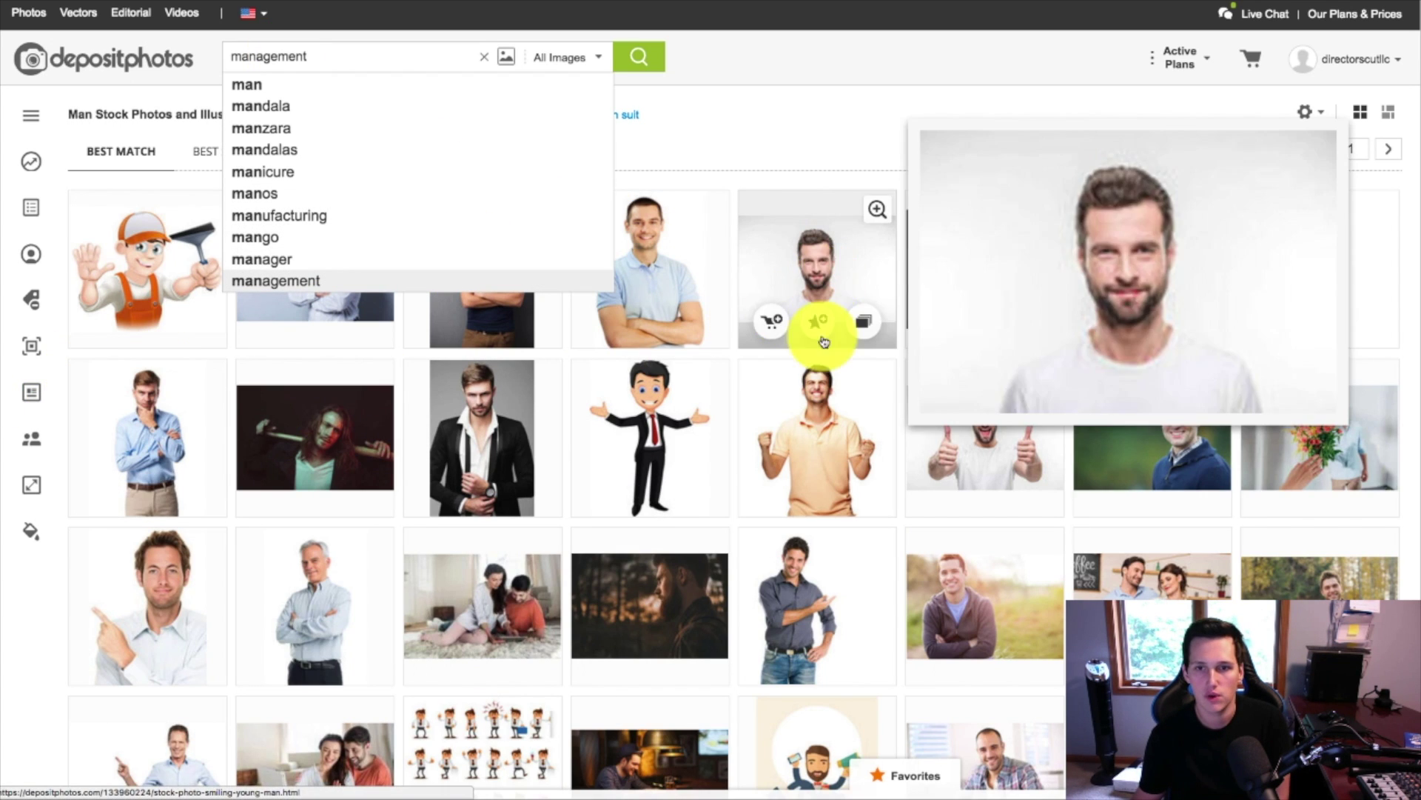
- Return to the site's home page and examine the placeholder block below the testimonials, with its heading, text and icon services
{"action": "left_click", "coordinate": [348, 7]}
{"action": "left_click", "coordinate": [234, 149]}
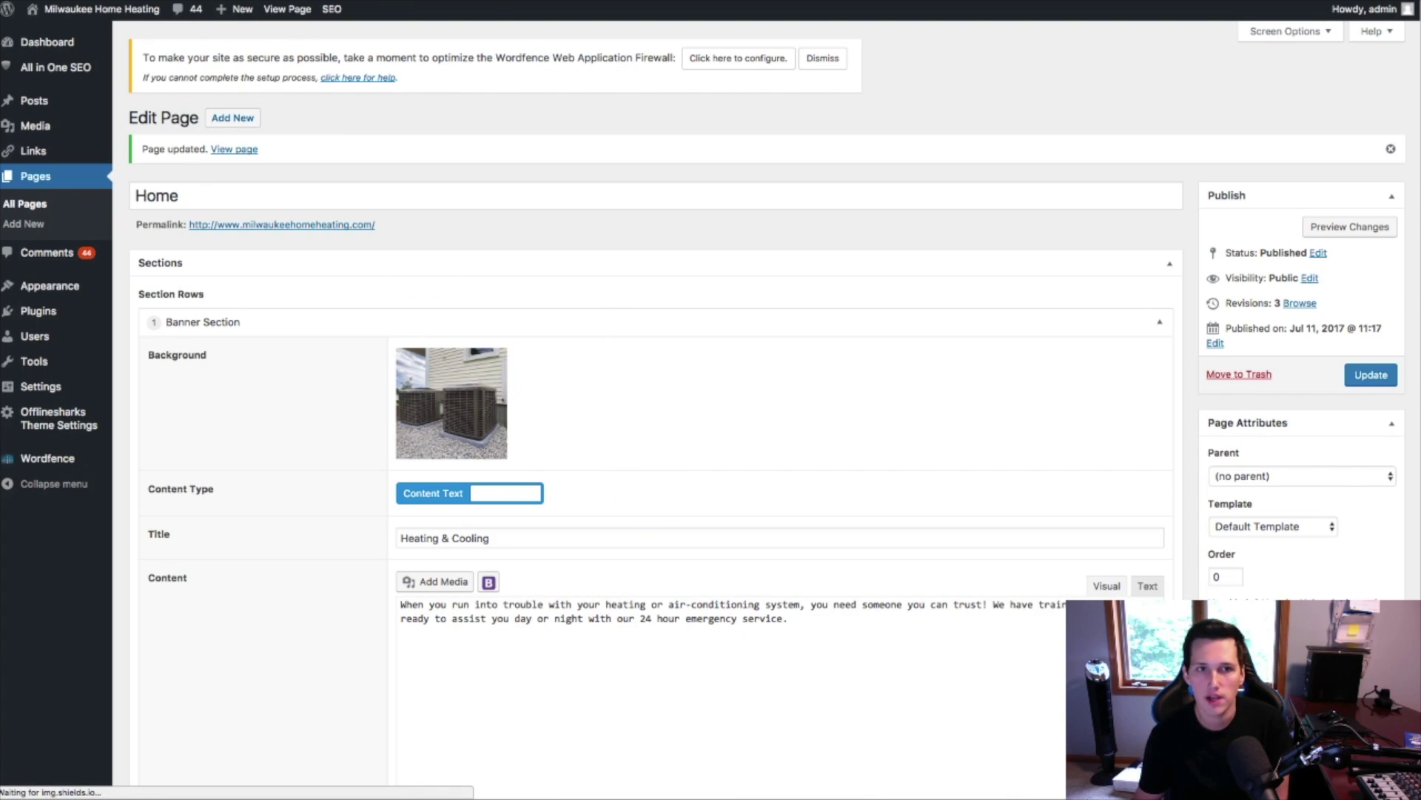
{"action": "scroll", "coordinate": [803, 429], "scroll_direction": "down", "scroll_amount": 10}
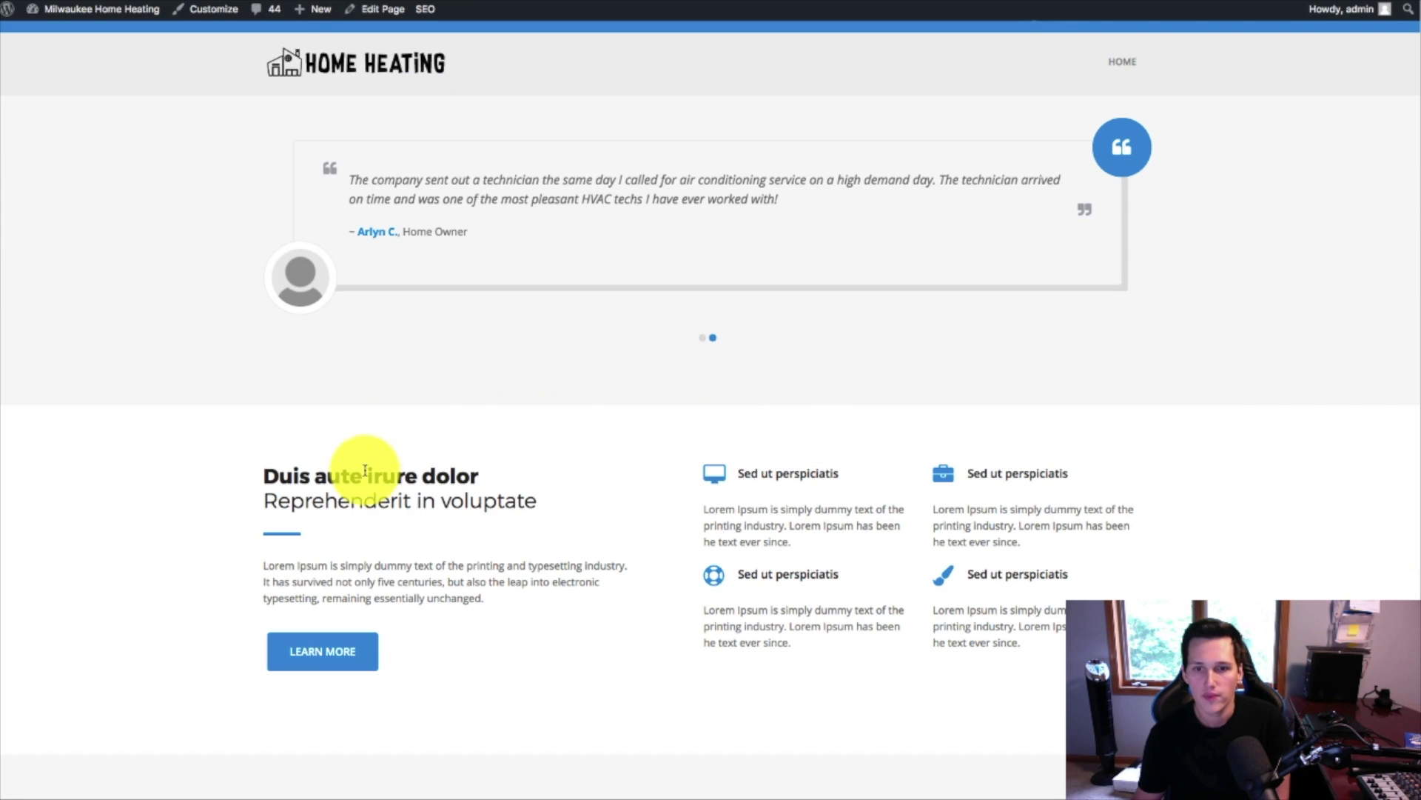
{"action": "scroll", "coordinate": [288, 490], "scroll_direction": "down", "scroll_amount": 2}
{"action": "left_click_drag", "start_coordinate": [259, 337], "coordinate": [499, 422]}
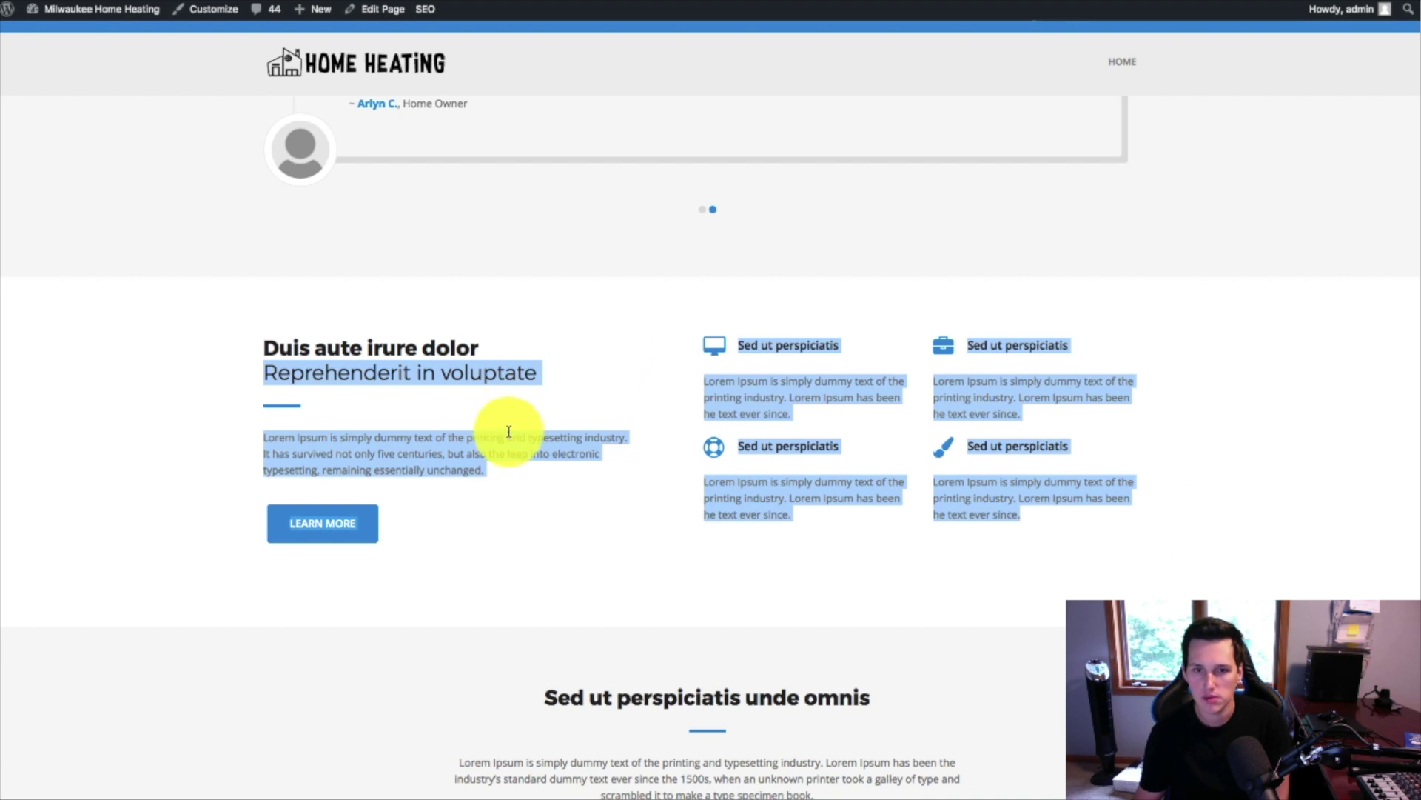
{"action": "scroll", "coordinate": [518, 438], "scroll_direction": "down", "scroll_amount": 1}
{"action": "scroll", "coordinate": [857, 507], "scroll_direction": "up", "scroll_amount": 9}
{"action": "scroll", "coordinate": [857, 507], "scroll_direction": "down", "scroll_amount": 15}
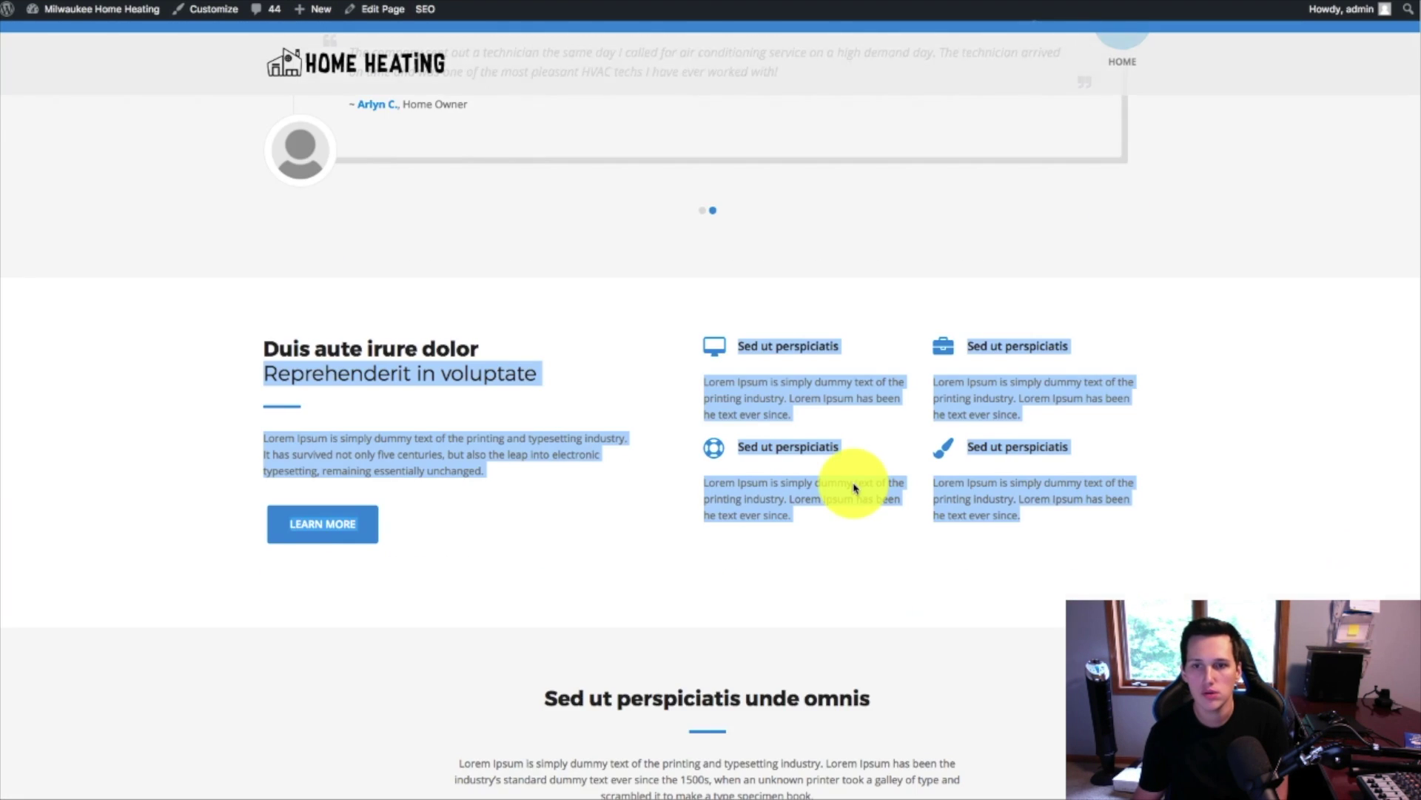
{"action": "scroll", "coordinate": [853, 495], "scroll_direction": "up", "scroll_amount": 10}
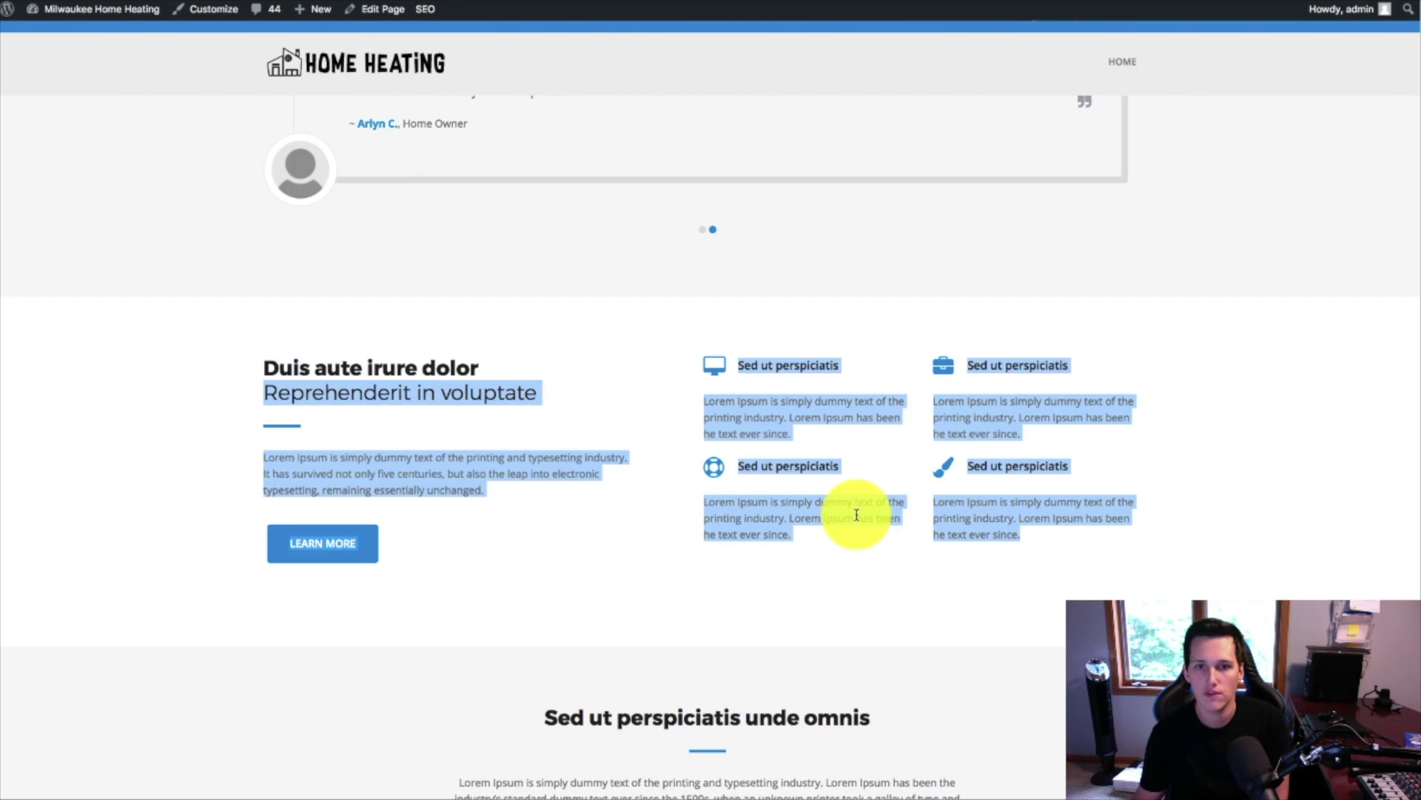
- Go to Block 1 in the page editor and look through the icon choices for the first service, keeping the current one
{"action": "key", "text": "ctrl+Tab"}
{"action": "scroll", "coordinate": [637, 555], "scroll_direction": "down", "scroll_amount": 12}
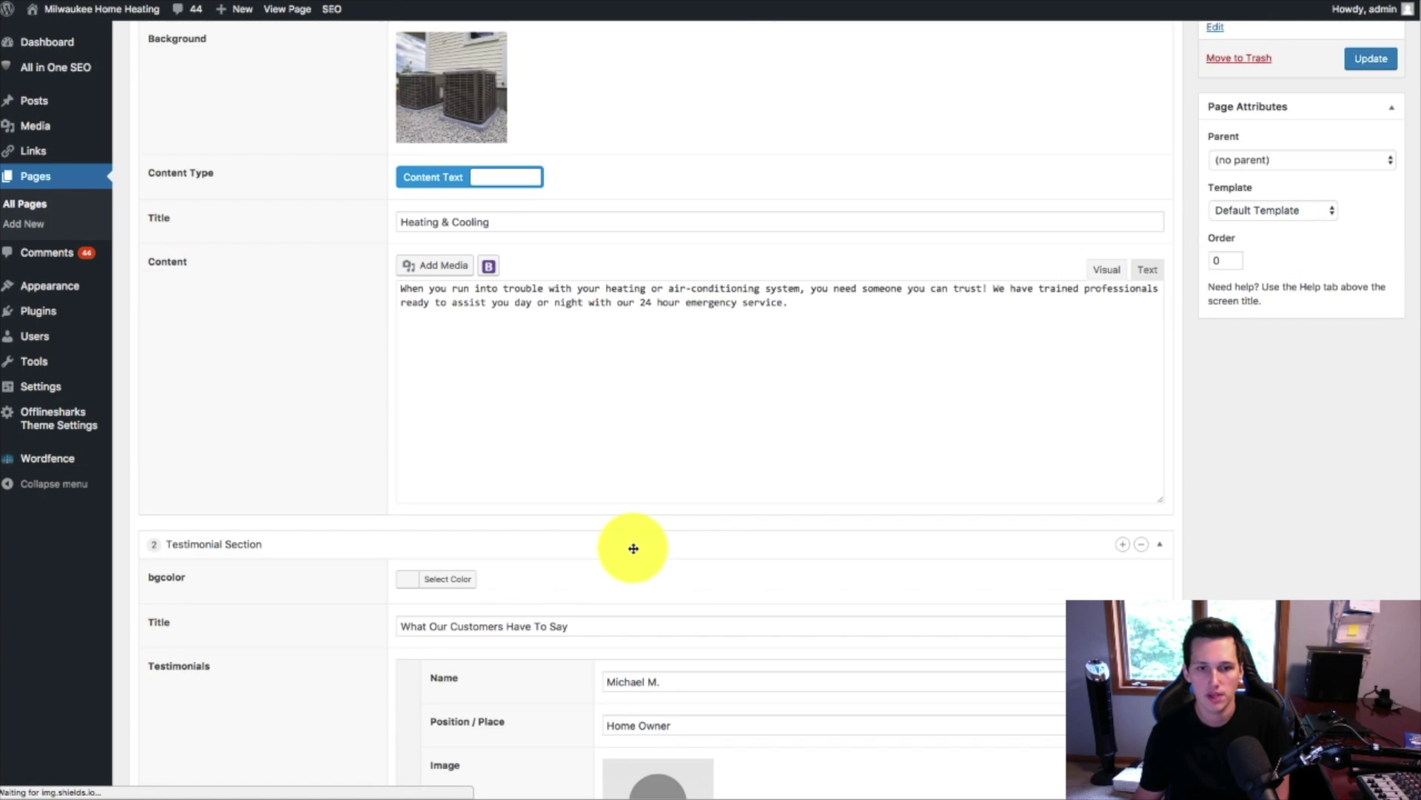
{"action": "scroll", "coordinate": [667, 561], "scroll_direction": "down", "scroll_amount": 7}
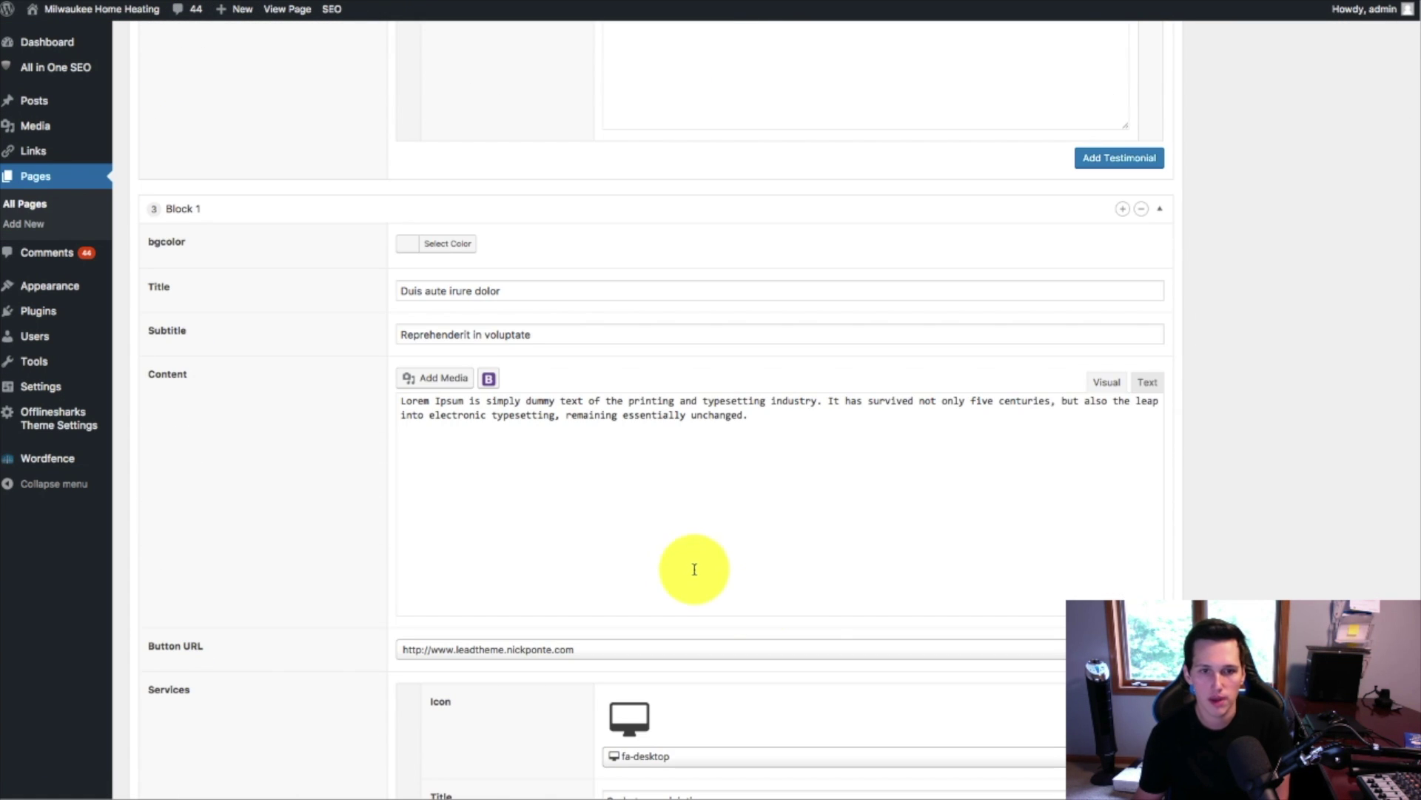
{"action": "scroll", "coordinate": [666, 570], "scroll_direction": "down", "scroll_amount": 2}
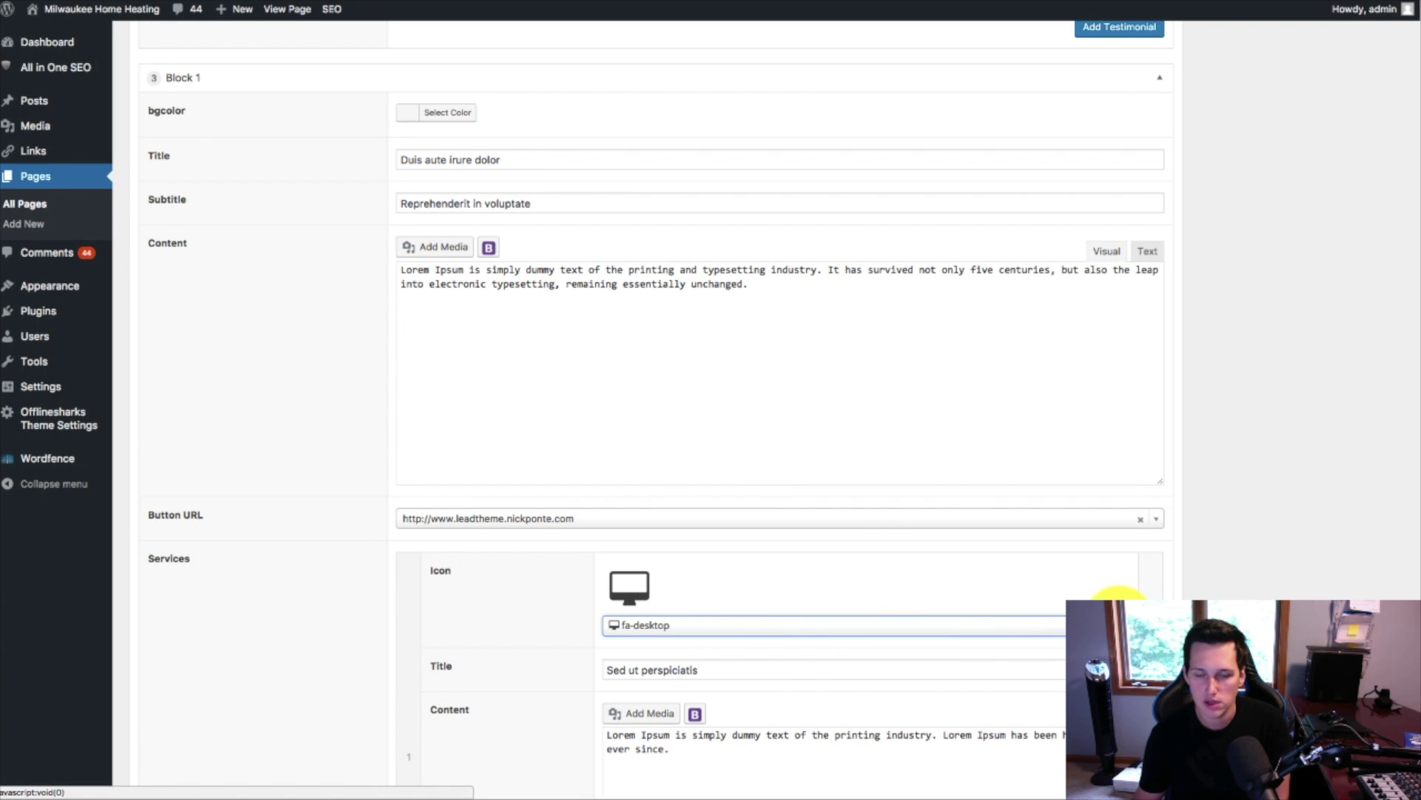
{"action": "left_click", "coordinate": [1120, 624]}
{"action": "scroll", "coordinate": [676, 482], "scroll_direction": "down", "scroll_amount": 3}
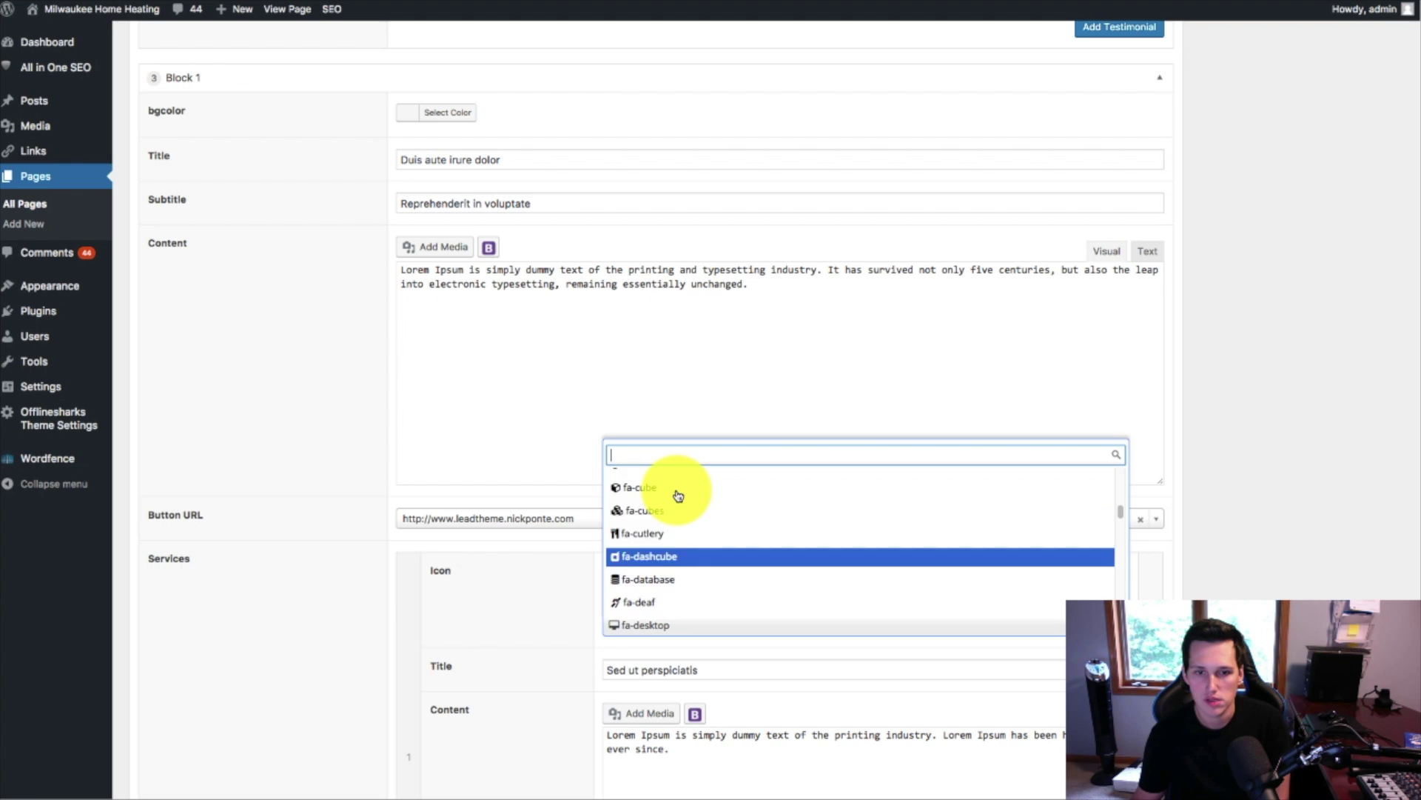
{"action": "left_click", "coordinate": [355, 613]}
- Title Block 1 "Service" with subtitle "Is Your Unit Broken?", replace its content with text about repairing or replacing parts, and clear the button URL
{"action": "scroll", "coordinate": [365, 613], "scroll_direction": "up", "scroll_amount": 2}
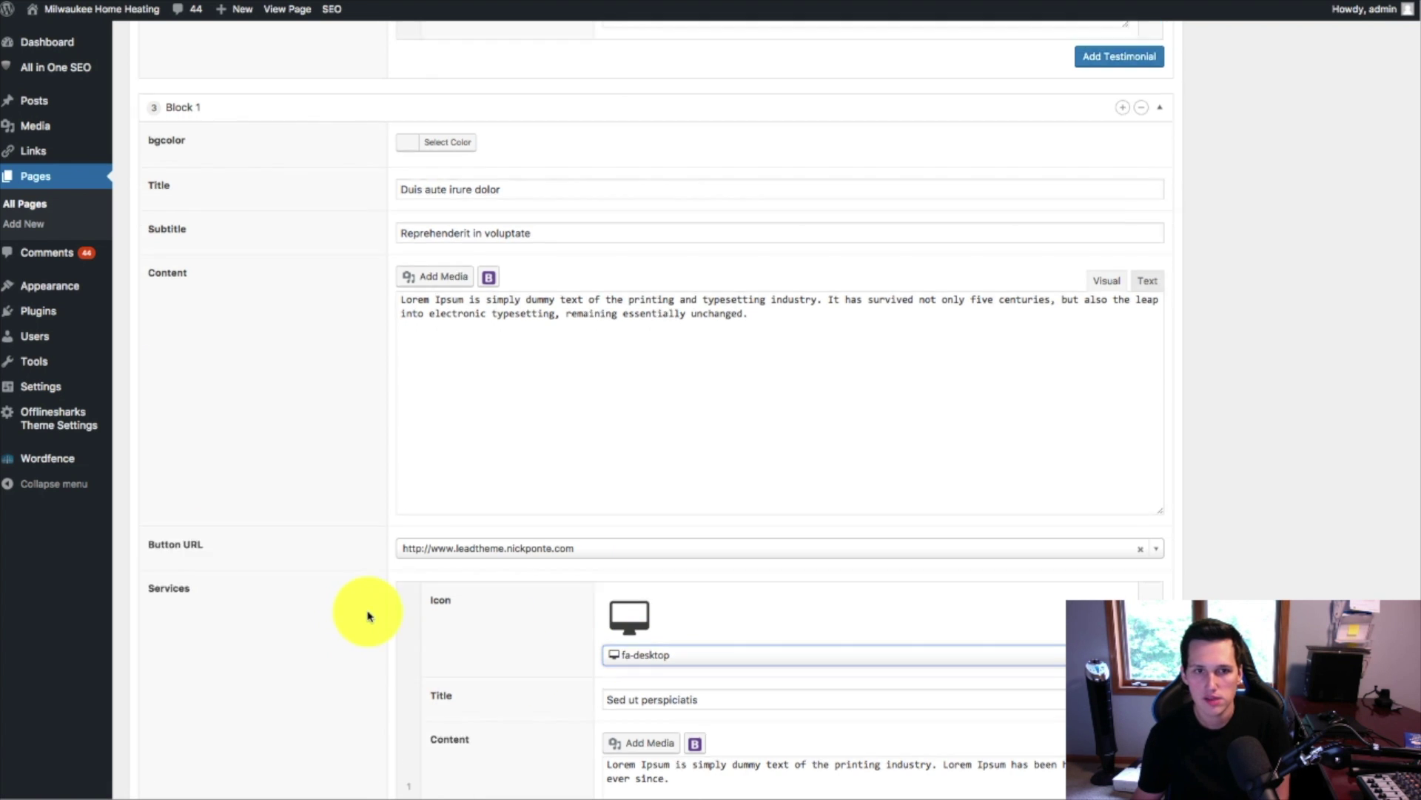
{"action": "left_click", "coordinate": [486, 284]}
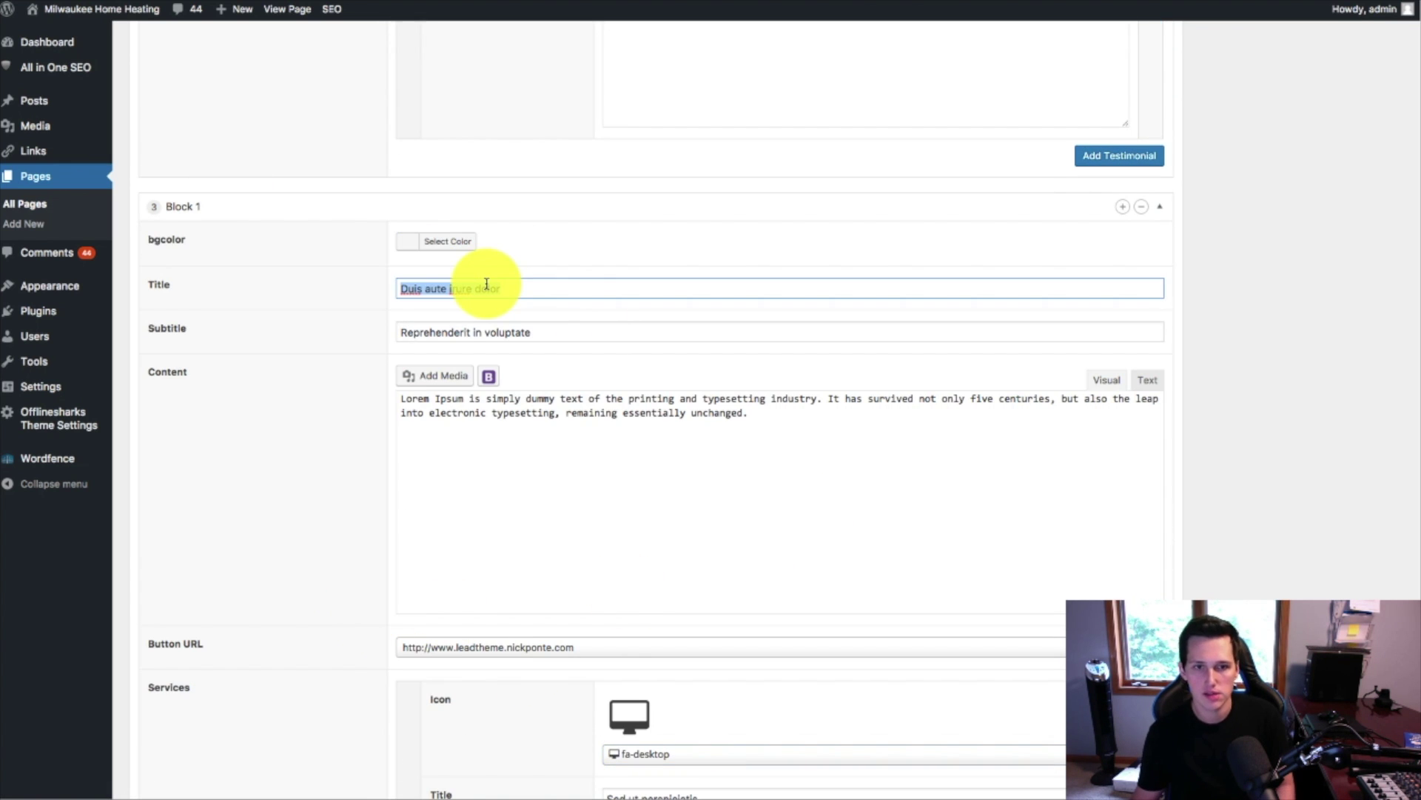
{"action": "key", "text": "Tab"}
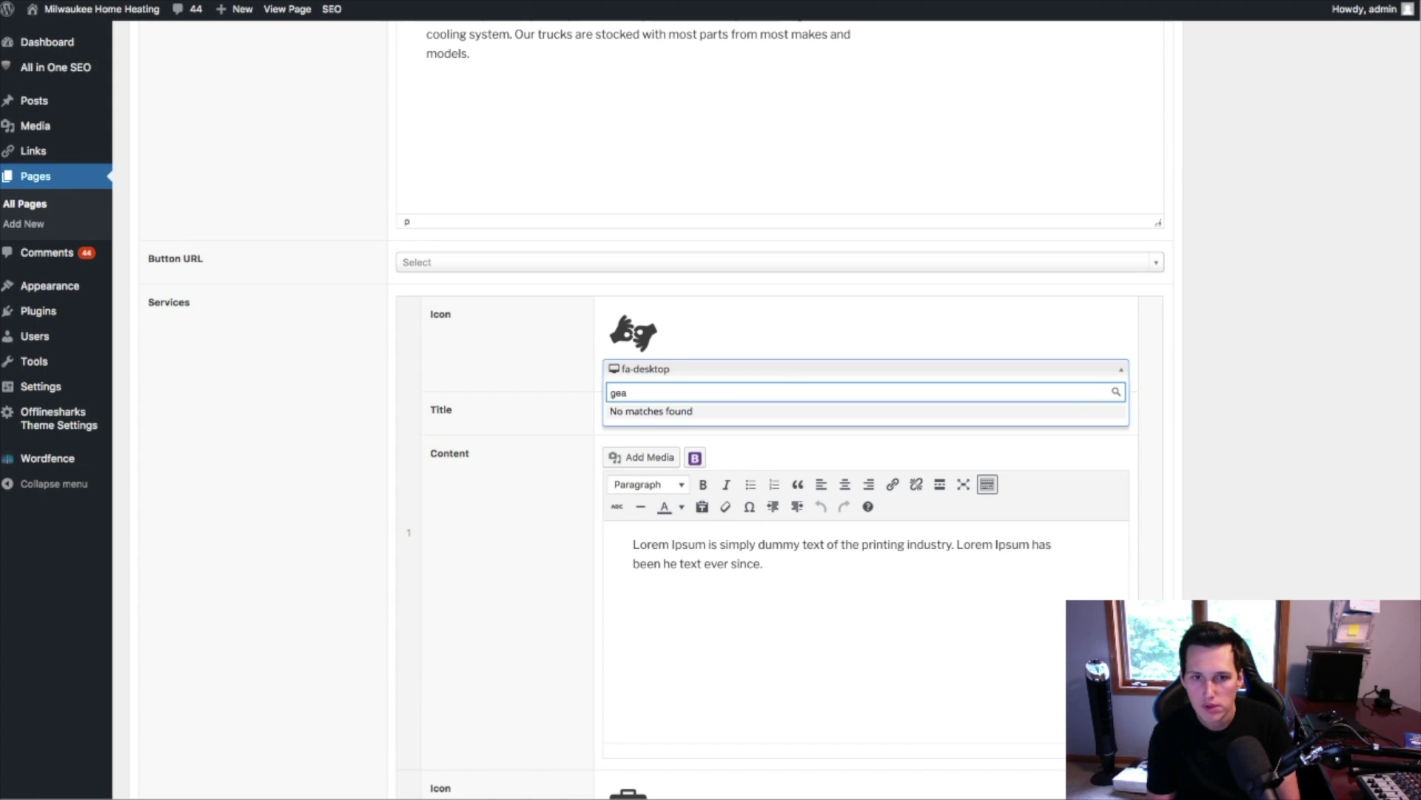
- Clear the icon search for Block 1's first service and set its icon to fa-wrench
{"action": "key", "text": "BackSpace"}
{"action": "key", "text": "BackSpace"}
{"action": "key", "text": "BackSpace"}
{"action": "scroll", "coordinate": [741, 474], "scroll_direction": "down", "scroll_amount": 5}
{"action": "scroll", "coordinate": [748, 482], "scroll_direction": "down", "scroll_amount": 3}
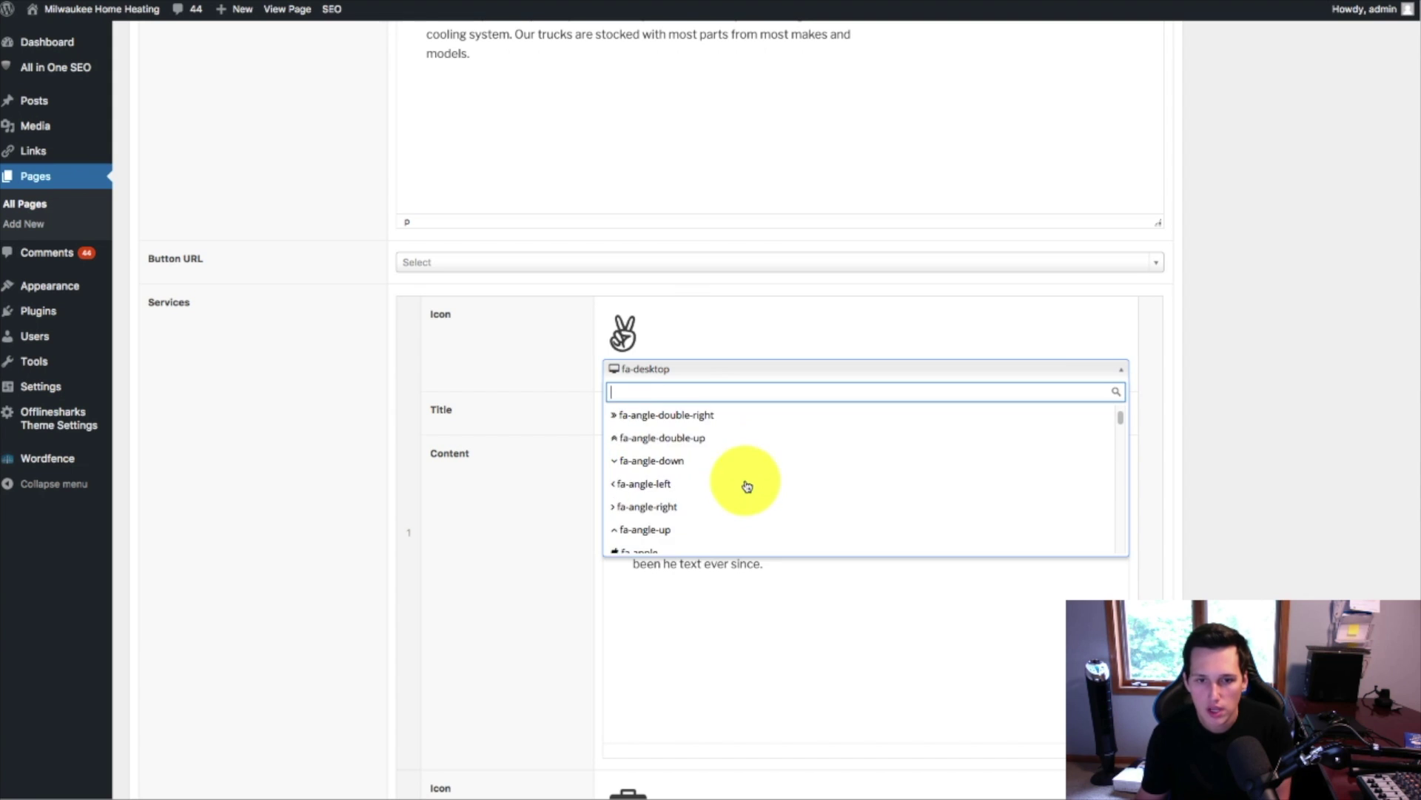
{"action": "scroll", "coordinate": [746, 485], "scroll_direction": "down", "scroll_amount": 8}
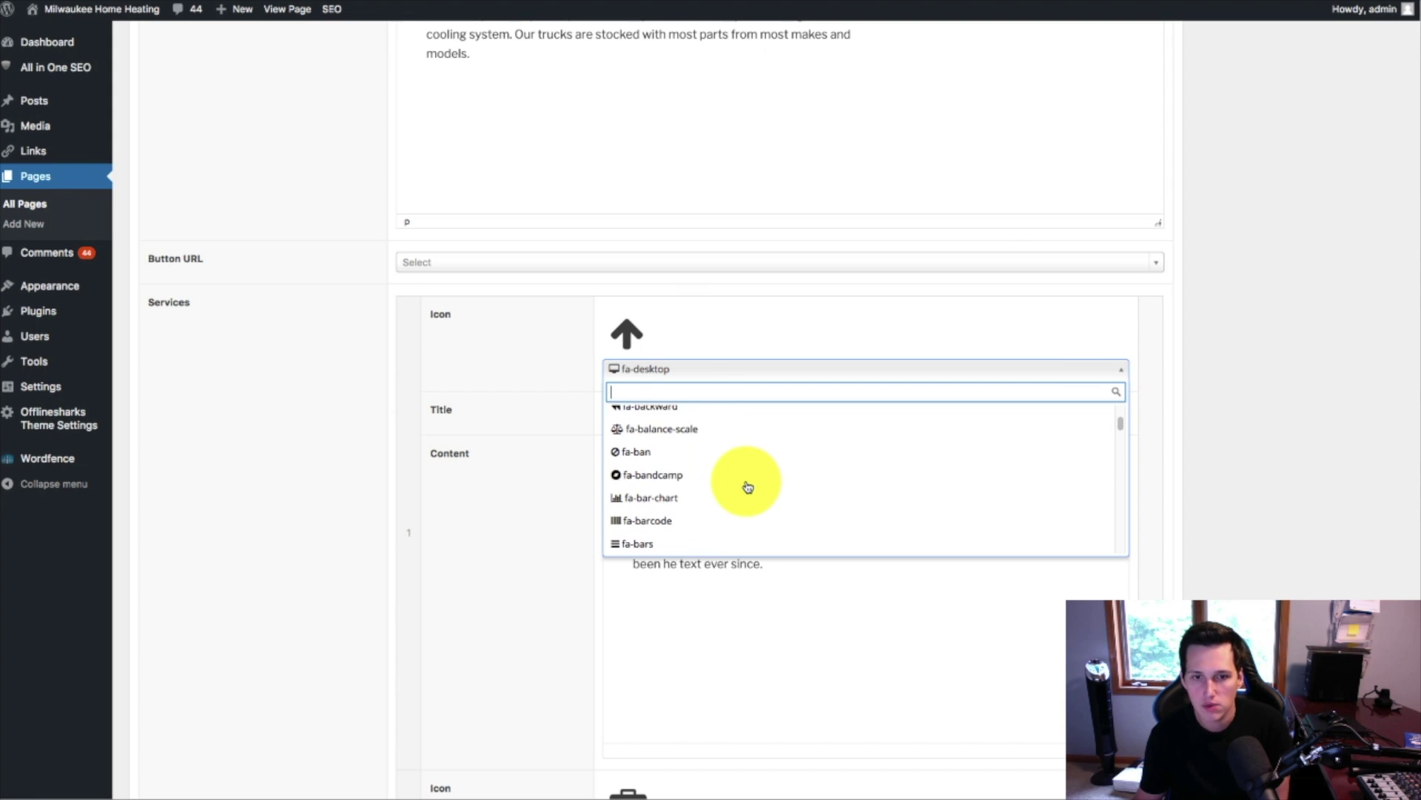
{"action": "scroll", "coordinate": [747, 486], "scroll_direction": "down", "scroll_amount": 20}
{"action": "left_click", "coordinate": [665, 529]}
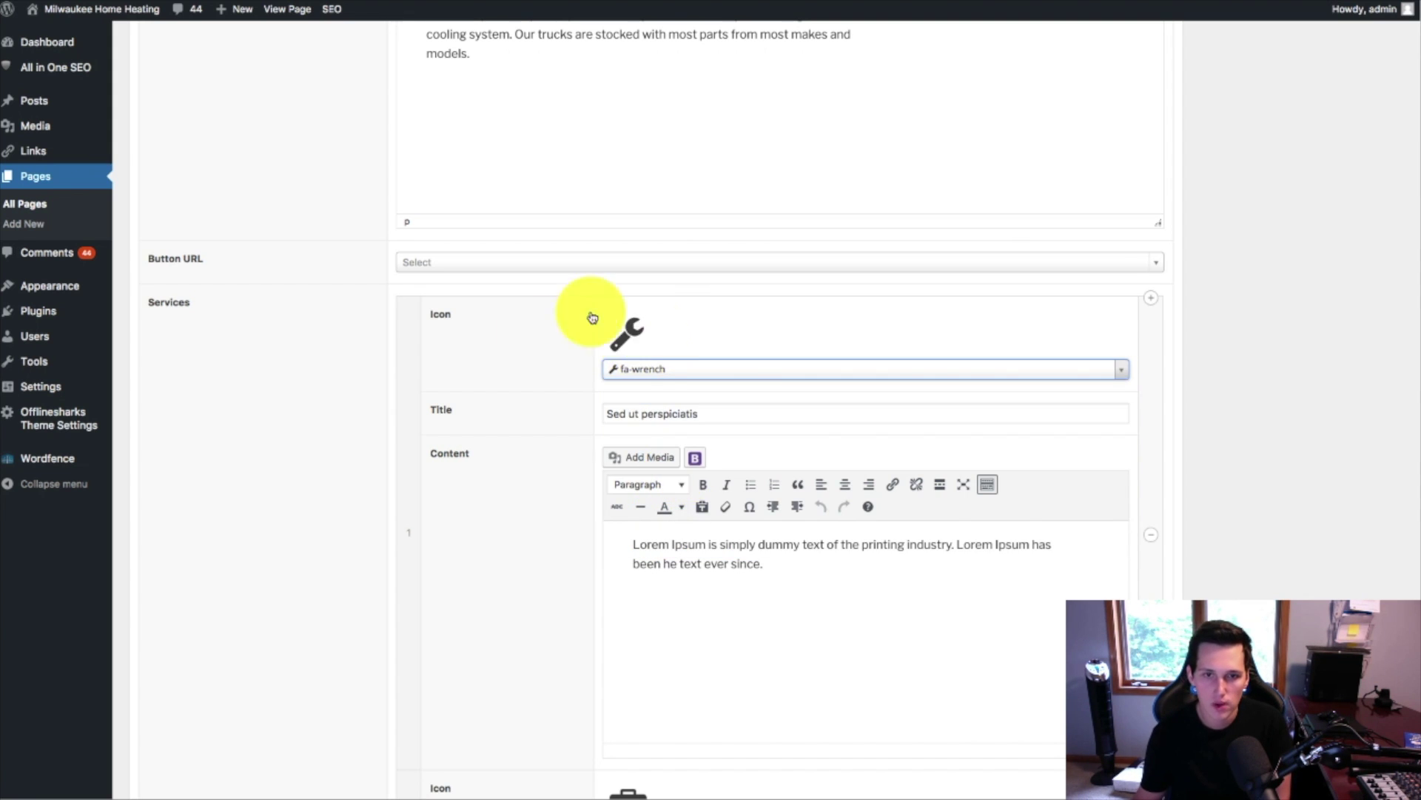
- Fill in Block 1's services as Repairs, Flexible Booking, Stocked Supplies and Phone Support with matching icons and descriptions, and update the page
{"action": "scroll", "coordinate": [1262, 355], "scroll_direction": "down", "scroll_amount": 15}
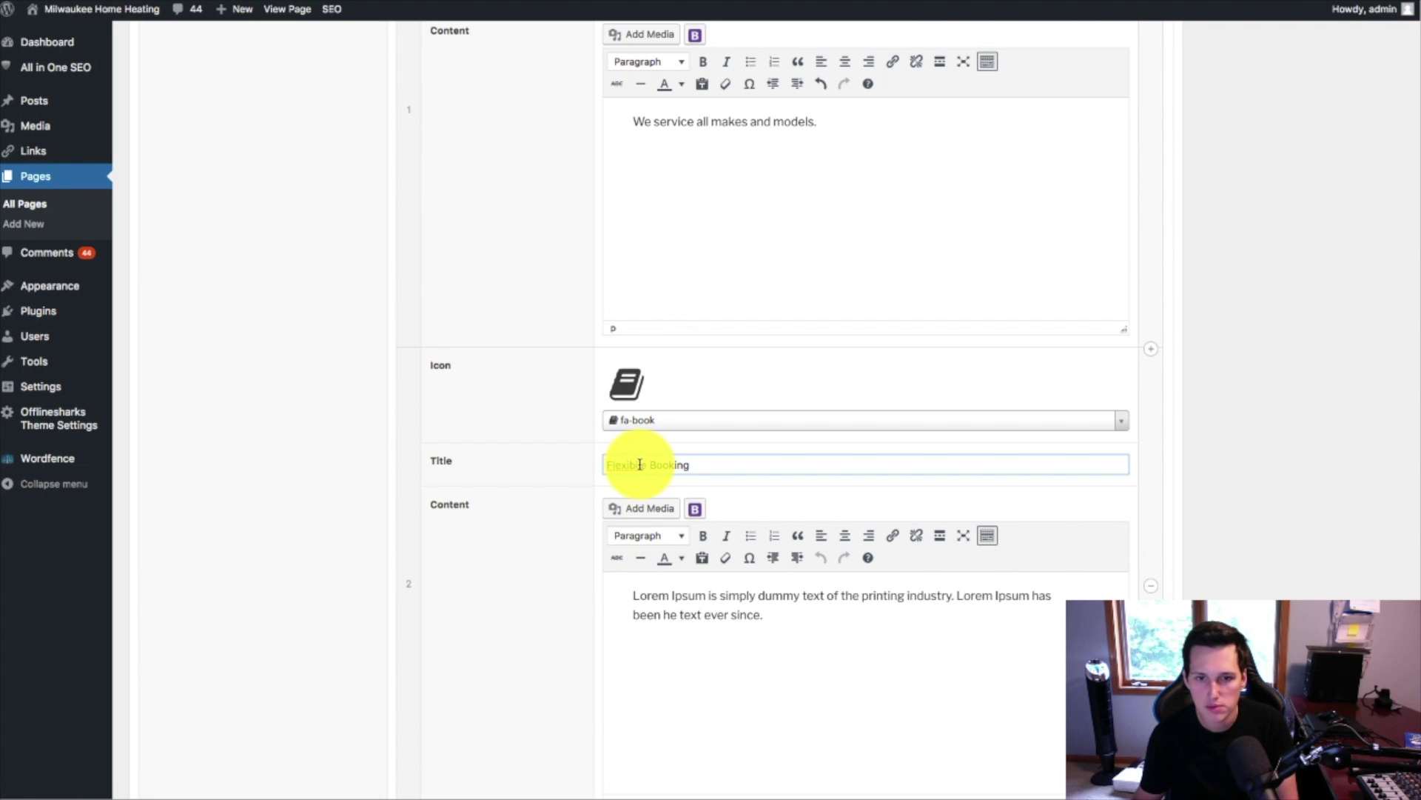
{"action": "scroll", "coordinate": [1371, 336], "scroll_direction": "up", "scroll_amount": 10}
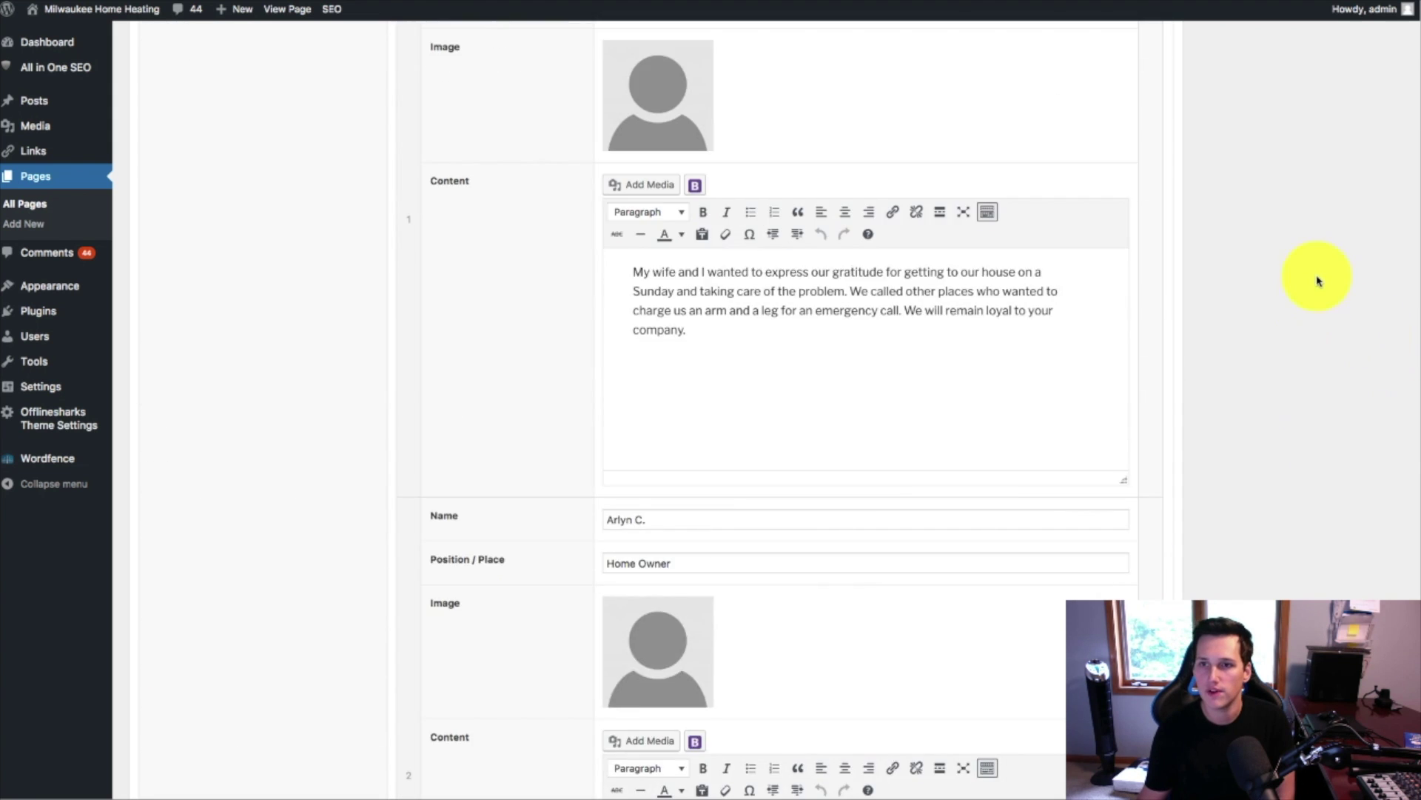
{"action": "scroll", "coordinate": [1317, 279], "scroll_direction": "up", "scroll_amount": 20}
{"action": "left_click", "coordinate": [1378, 374]}
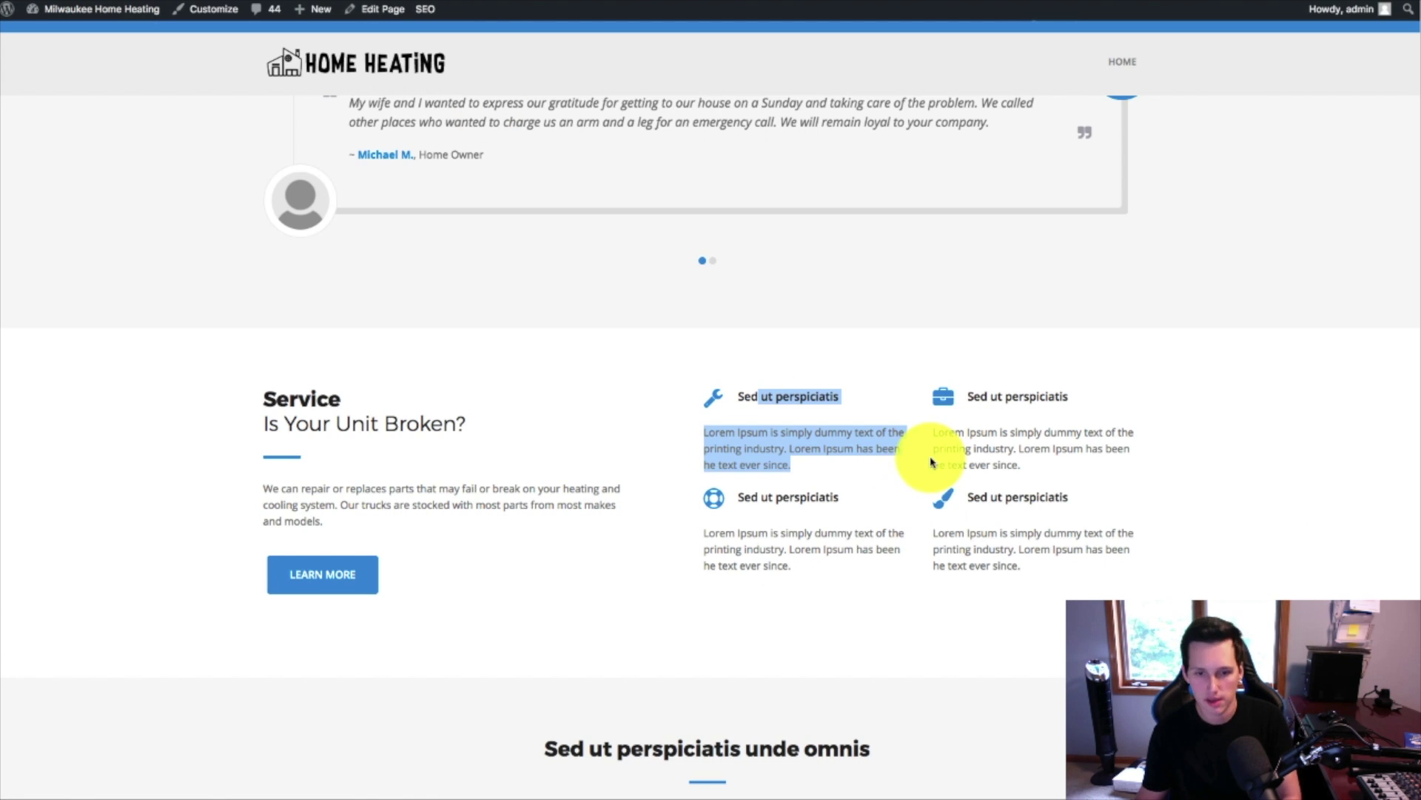
- Reload the home page, check the four services and look over the placeholder sections below them
{"action": "key", "text": "super+r"}
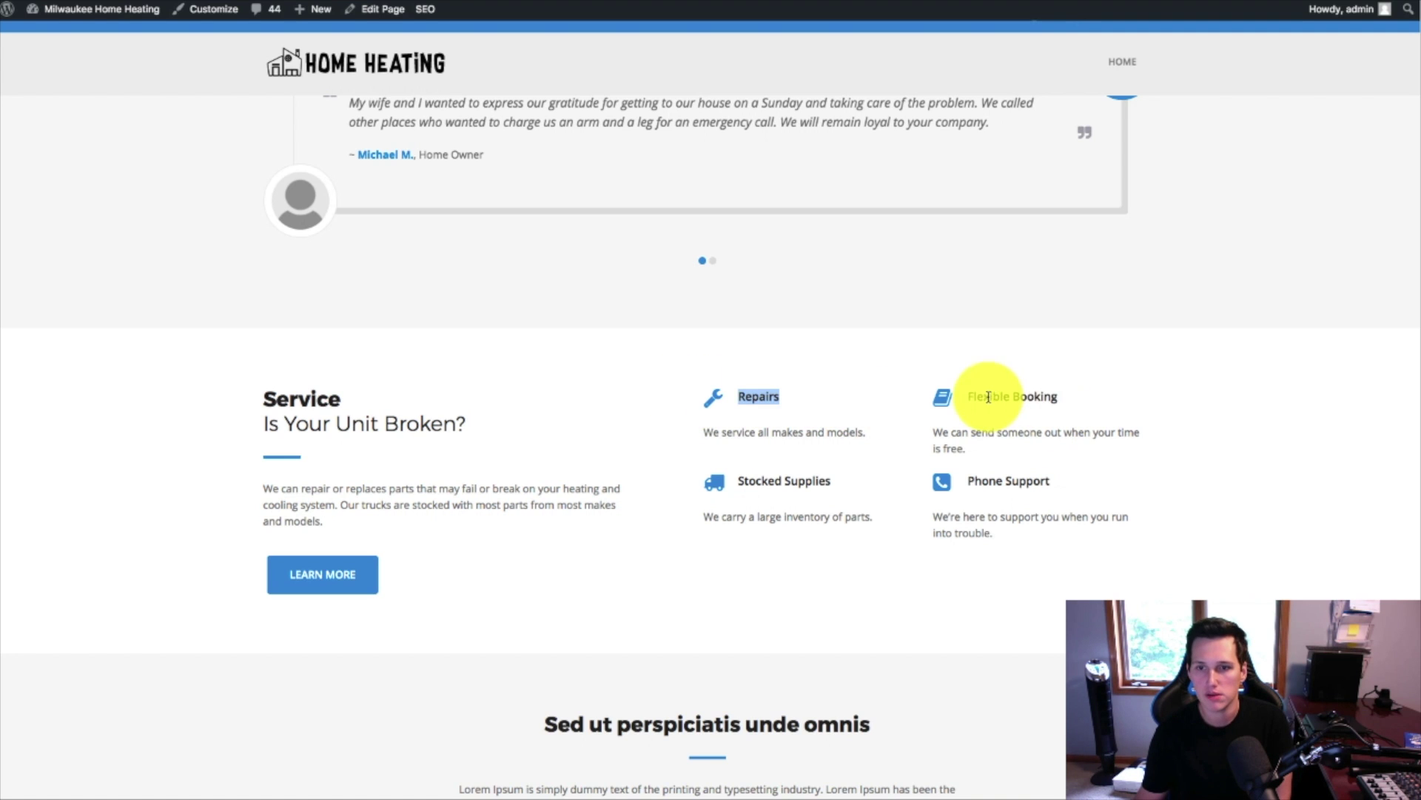
{"action": "left_click_drag", "start_coordinate": [710, 477], "coordinate": [898, 476]}
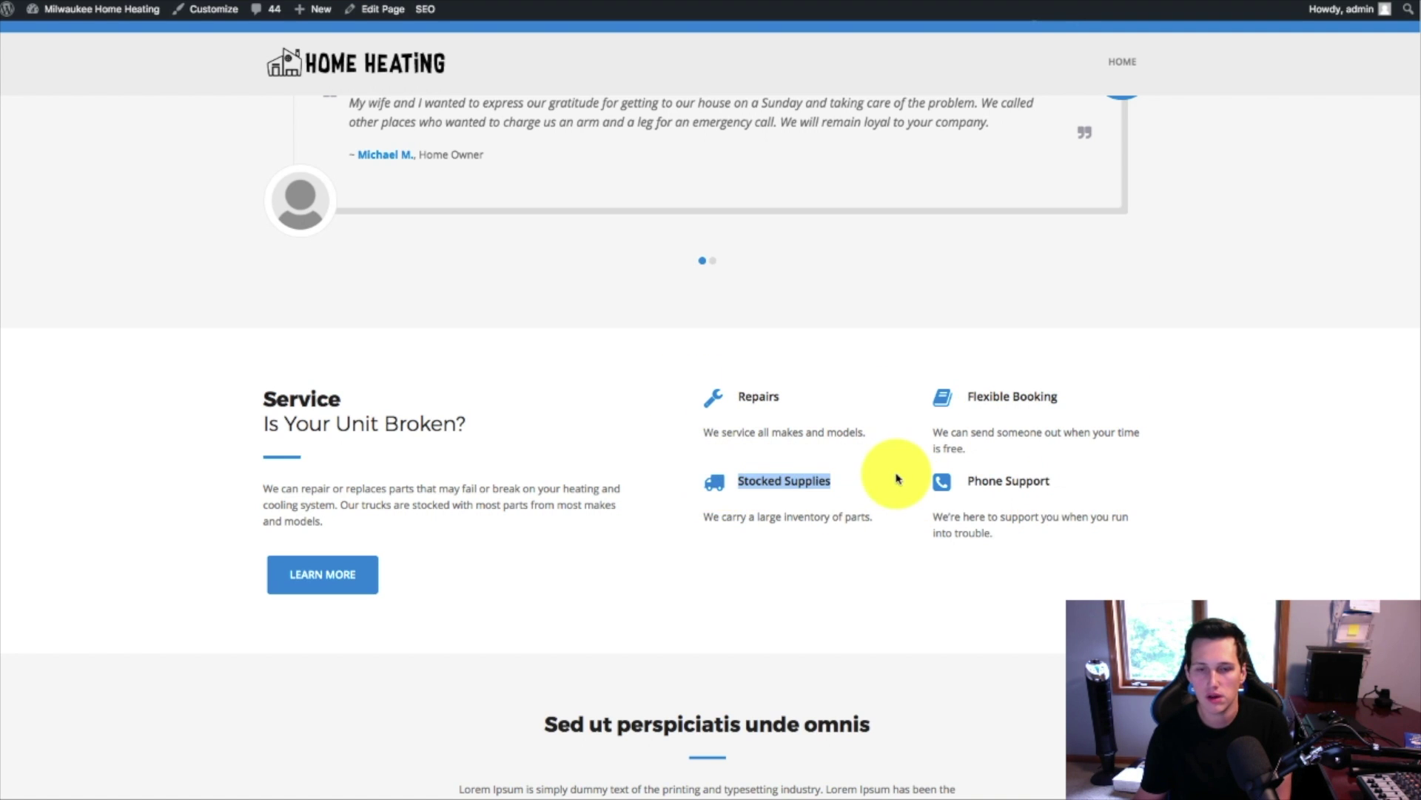
{"action": "scroll", "coordinate": [898, 476], "scroll_direction": "down", "scroll_amount": 10}
{"action": "scroll", "coordinate": [937, 485], "scroll_direction": "down", "scroll_amount": 4}
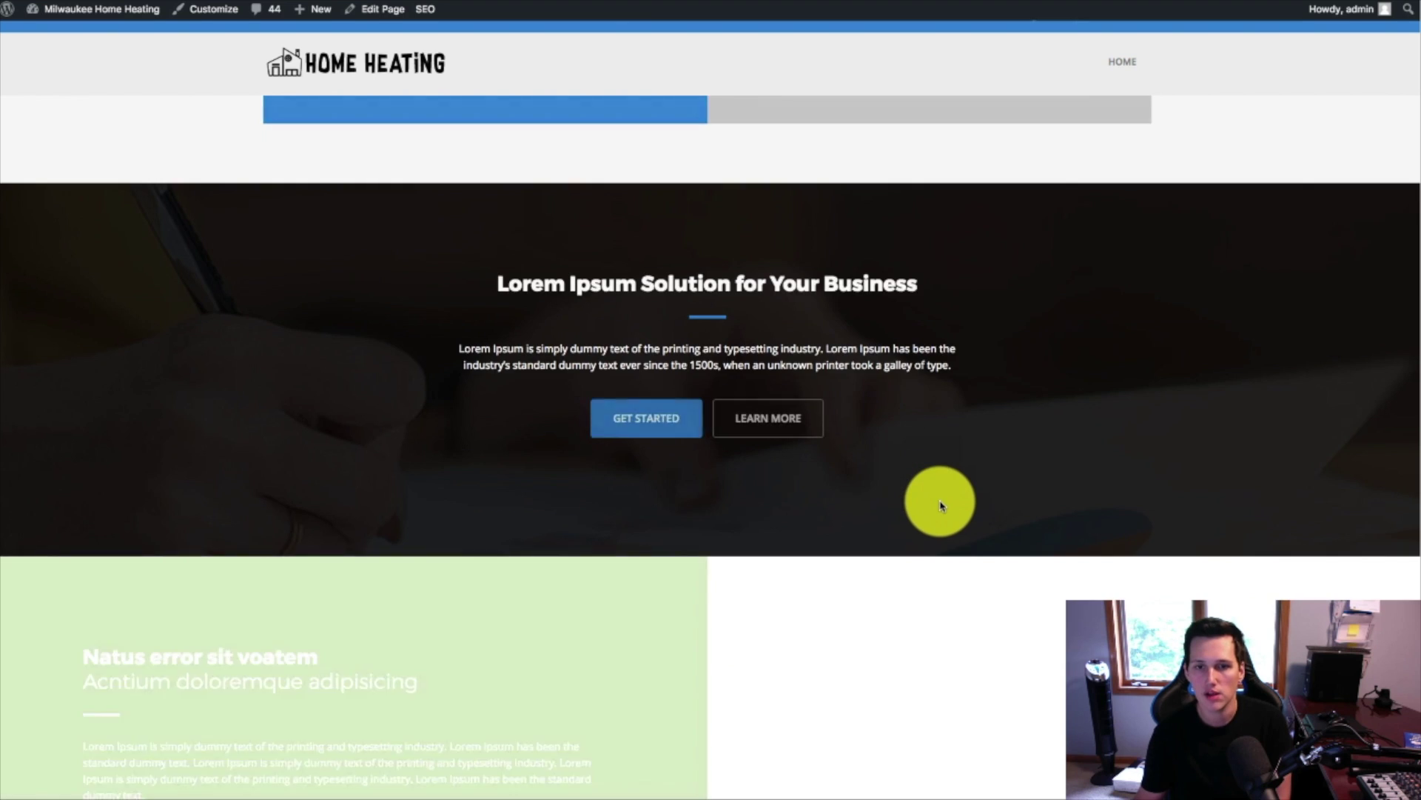
- Examine the "Sed ut perspiciatis unde omnis" section and the other placeholder sections below the services on the home page
{"action": "scroll", "coordinate": [934, 495], "scroll_direction": "up", "scroll_amount": 3}
{"action": "scroll", "coordinate": [901, 496], "scroll_direction": "up", "scroll_amount": 10}
{"action": "scroll", "coordinate": [841, 476], "scroll_direction": "down", "scroll_amount": 4}
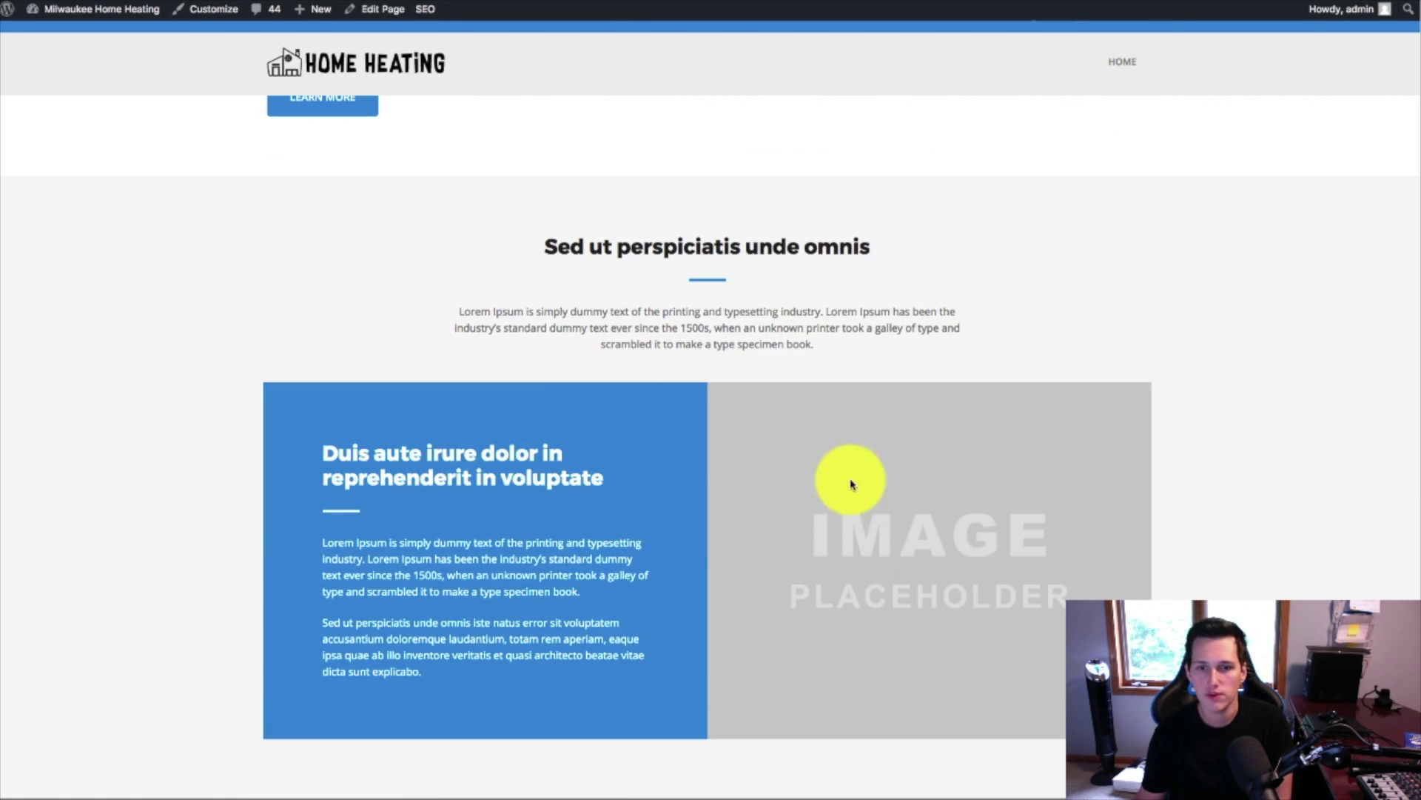
{"action": "scroll", "coordinate": [667, 425], "scroll_direction": "up", "scroll_amount": 2}
{"action": "scroll", "coordinate": [735, 454], "scroll_direction": "up", "scroll_amount": 2}
{"action": "scroll", "coordinate": [686, 374], "scroll_direction": "down", "scroll_amount": 12}
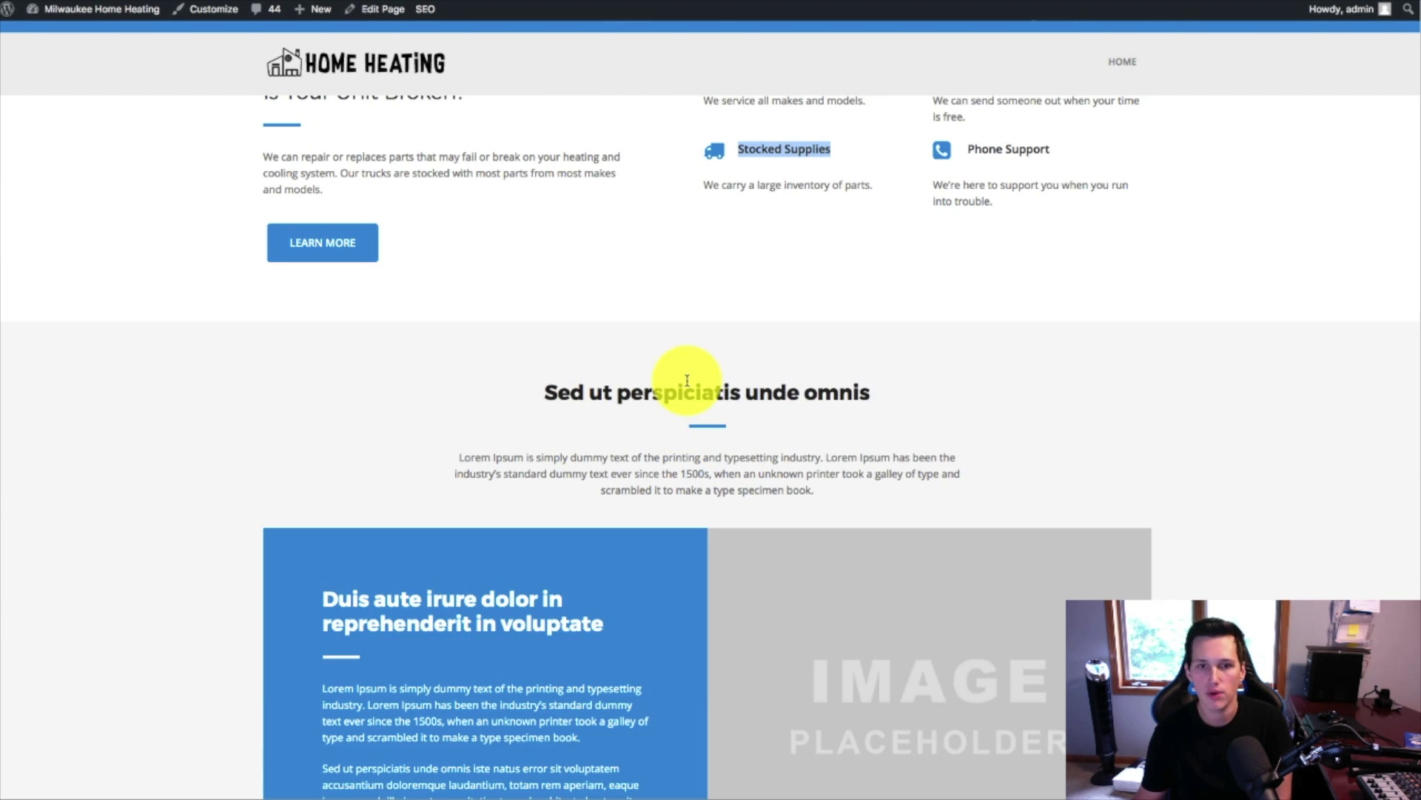
{"action": "scroll", "coordinate": [827, 389], "scroll_direction": "down", "scroll_amount": 10}
{"action": "scroll", "coordinate": [825, 381], "scroll_direction": "up", "scroll_amount": 13}
{"action": "scroll", "coordinate": [825, 381], "scroll_direction": "down", "scroll_amount": 13}
{"action": "scroll", "coordinate": [825, 380], "scroll_direction": "up", "scroll_amount": 7}
{"action": "scroll", "coordinate": [827, 420], "scroll_direction": "up", "scroll_amount": 8}
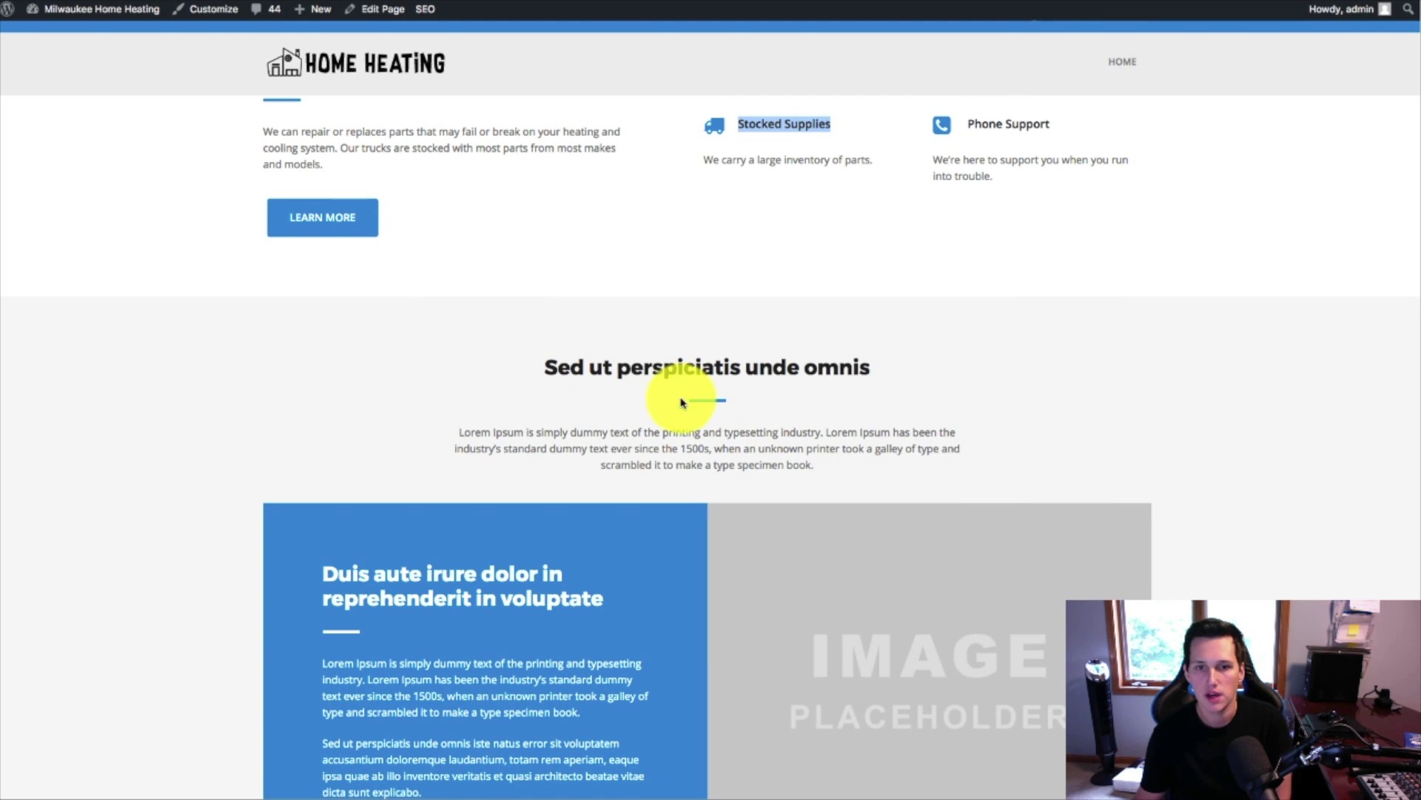
- Remove the "Sed ut perspiciatis" section, turn the callout below into "Need Financing?" with financing text and a single Learn More button, and update the page
{"action": "left_click_drag", "start_coordinate": [846, 388], "coordinate": [690, 600]}
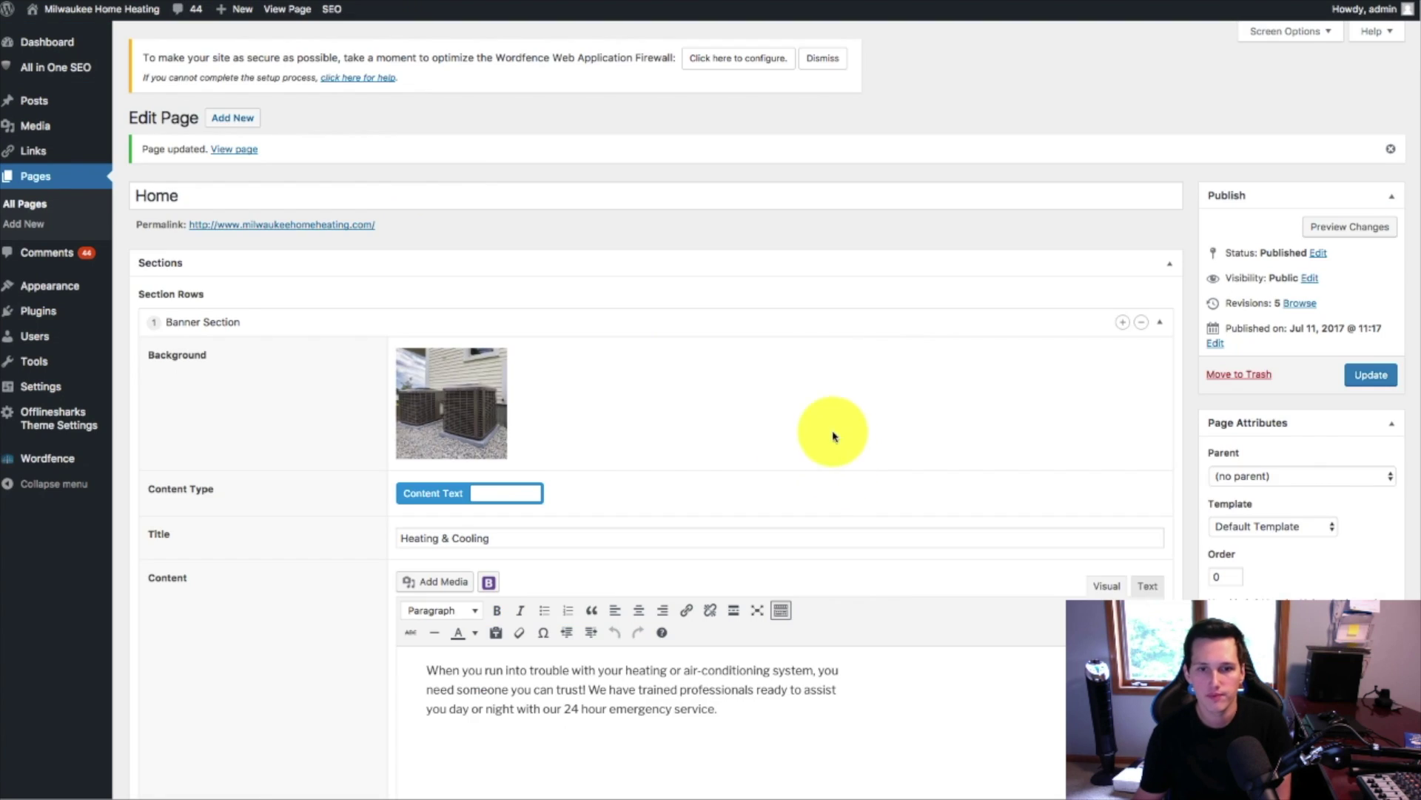
{"action": "scroll", "coordinate": [1257, 232], "scroll_direction": "down", "scroll_amount": 10}
{"action": "scroll", "coordinate": [1256, 232], "scroll_direction": "up", "scroll_amount": 10}
{"action": "left_click", "coordinate": [1371, 283]}
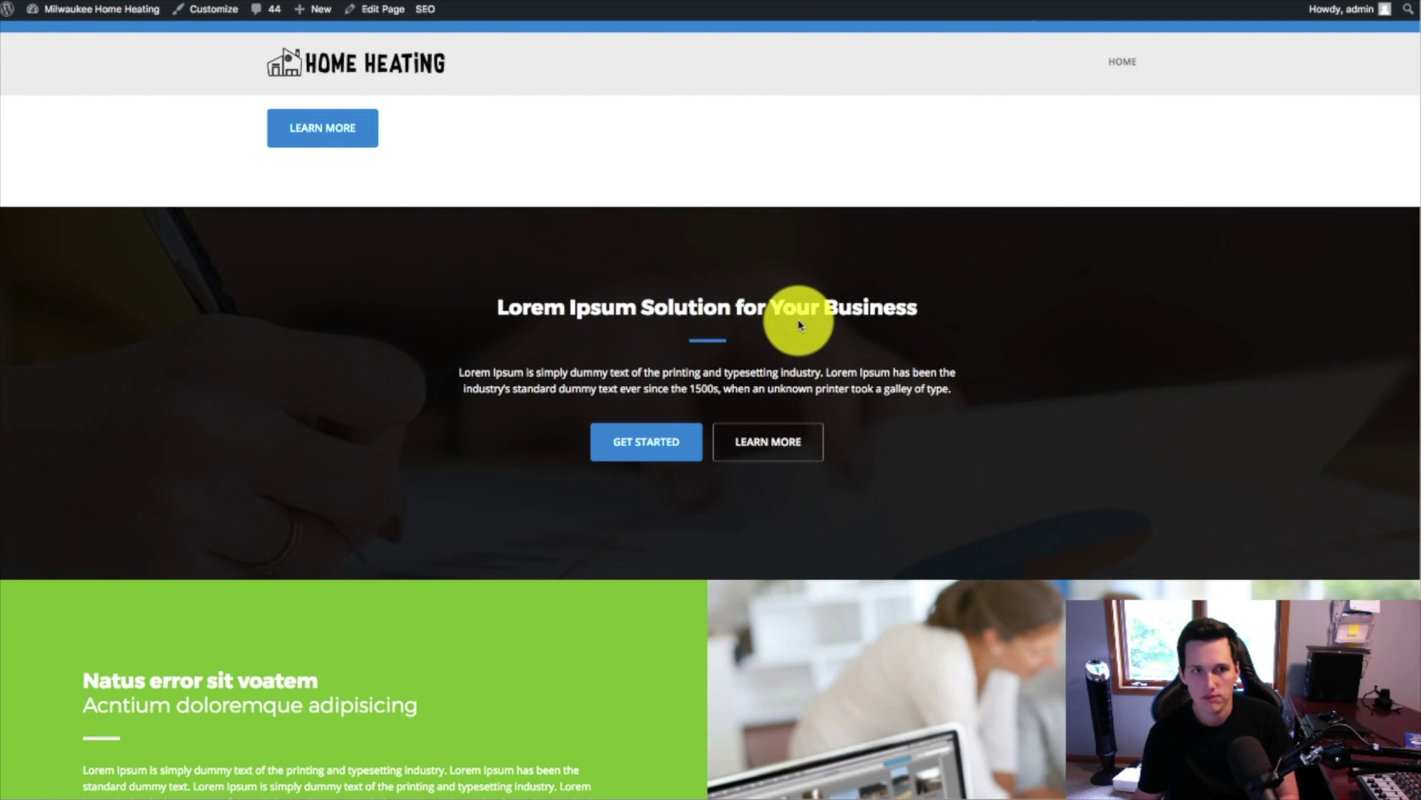
{"action": "key", "text": "ctrl+r"}
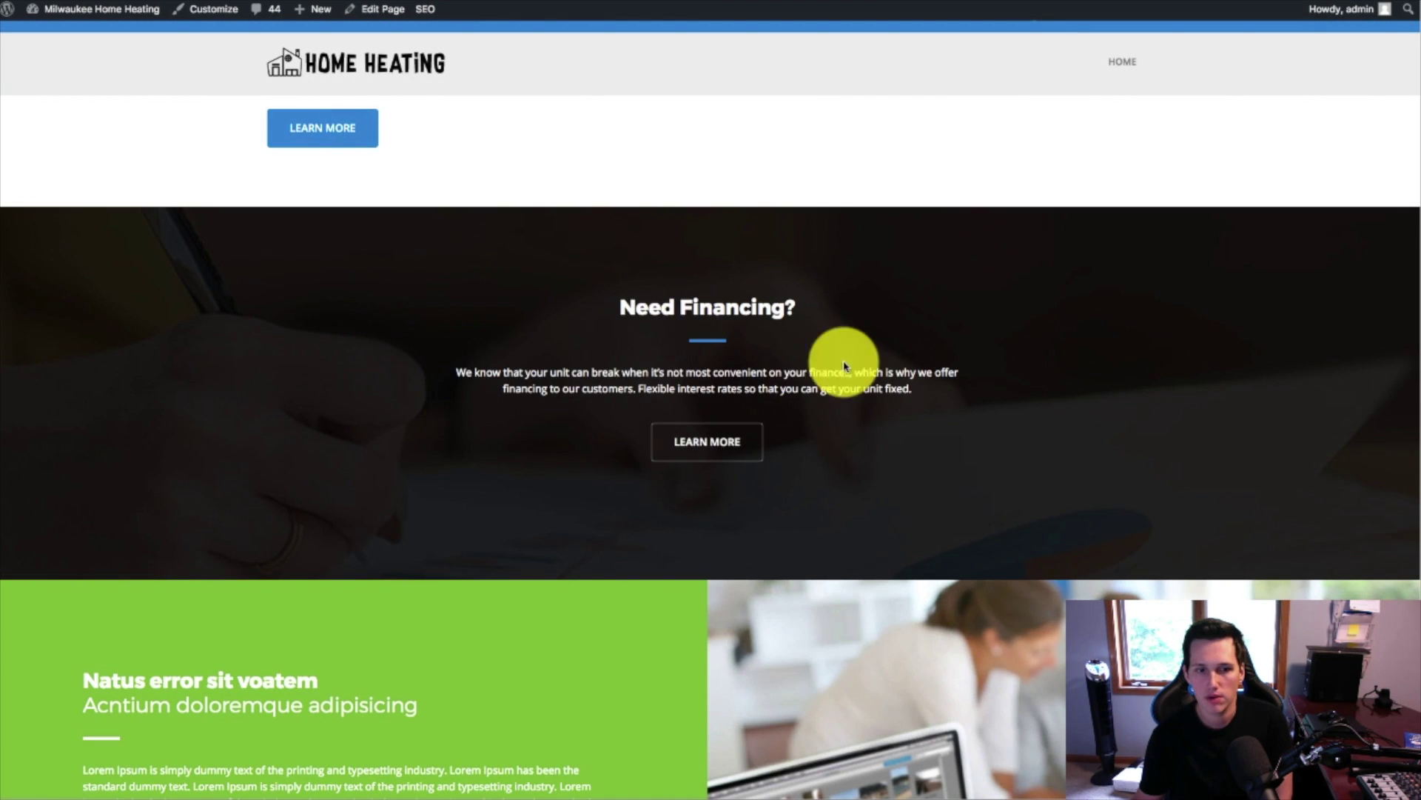
- Remove the green "Natus error sit voatem" section below the financing callout from the Home page and reload the site
{"action": "scroll", "coordinate": [904, 400], "scroll_direction": "down", "scroll_amount": 8}
{"action": "scroll", "coordinate": [904, 405], "scroll_direction": "up", "scroll_amount": 4}
{"action": "scroll", "coordinate": [222, 419], "scroll_direction": "down", "scroll_amount": 4}
{"action": "scroll", "coordinate": [340, 216], "scroll_direction": "up", "scroll_amount": 2}
{"action": "left_click", "coordinate": [358, 9]}
{"action": "scroll", "coordinate": [1355, 400], "scroll_direction": "up", "scroll_amount": 15}
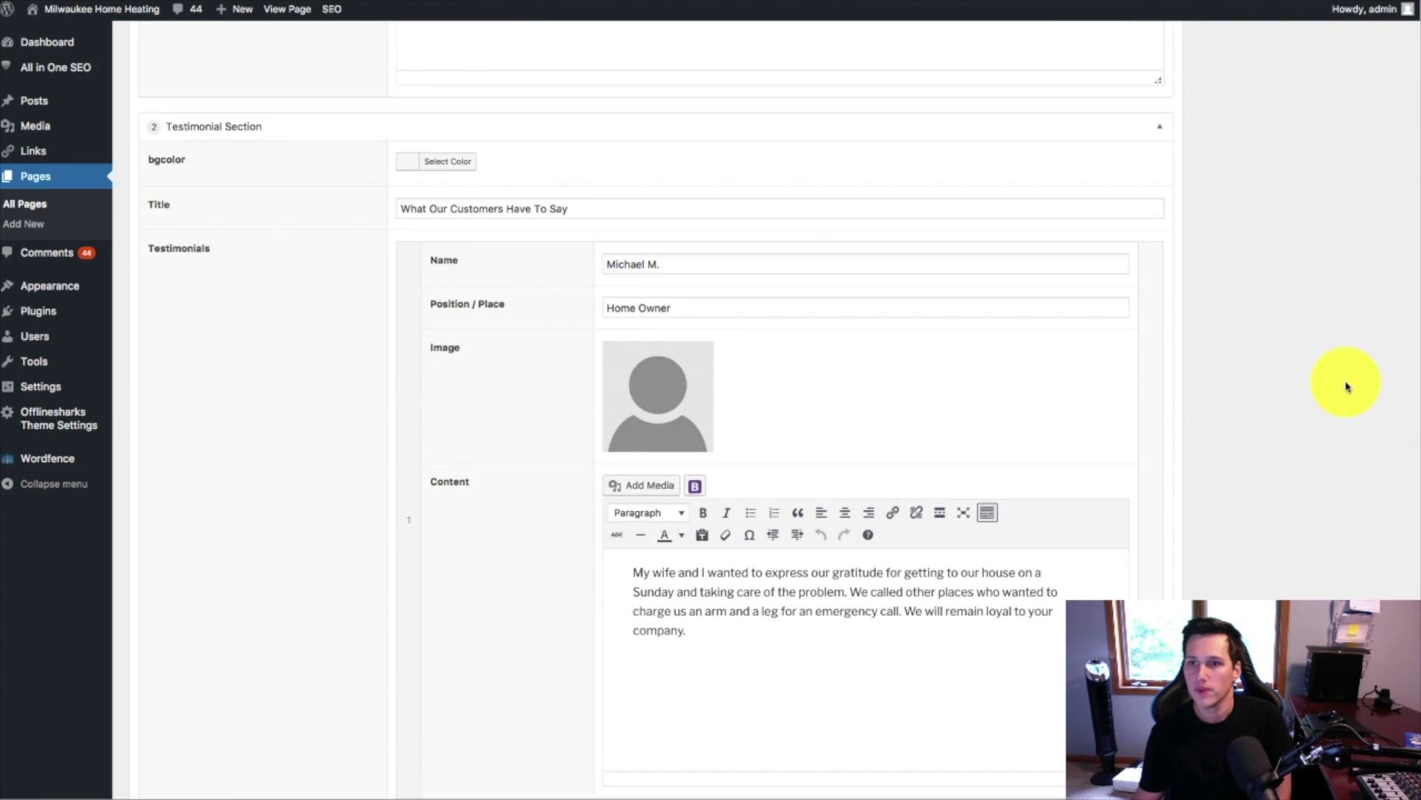
{"action": "scroll", "coordinate": [1347, 386], "scroll_direction": "up", "scroll_amount": 15}
{"action": "left_click", "coordinate": [374, 9]}
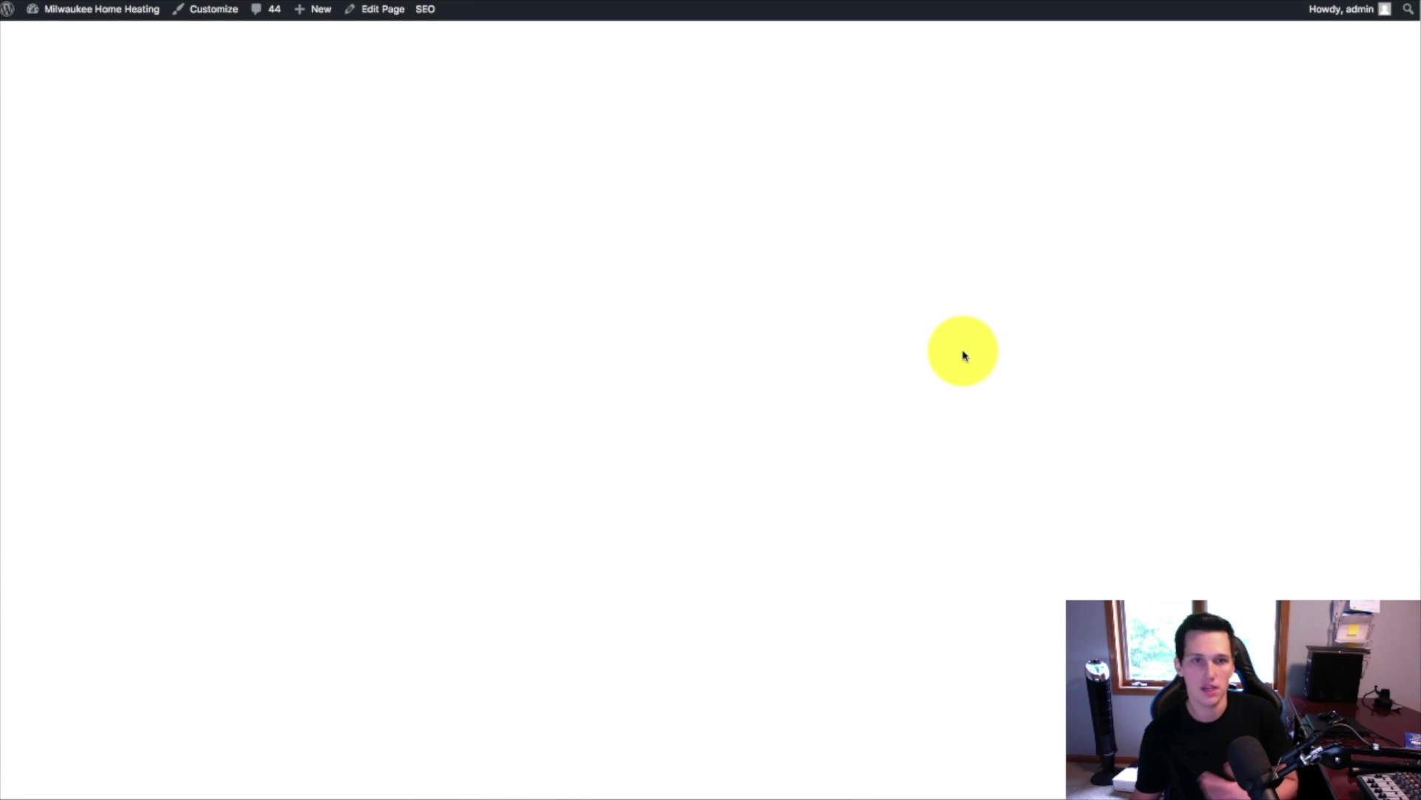
- Review the whole home page, from the banner and estimate form through testimonials, services, financing and news to the contact details and map
{"action": "scroll", "coordinate": [1125, 141], "scroll_direction": "up", "scroll_amount": 4}
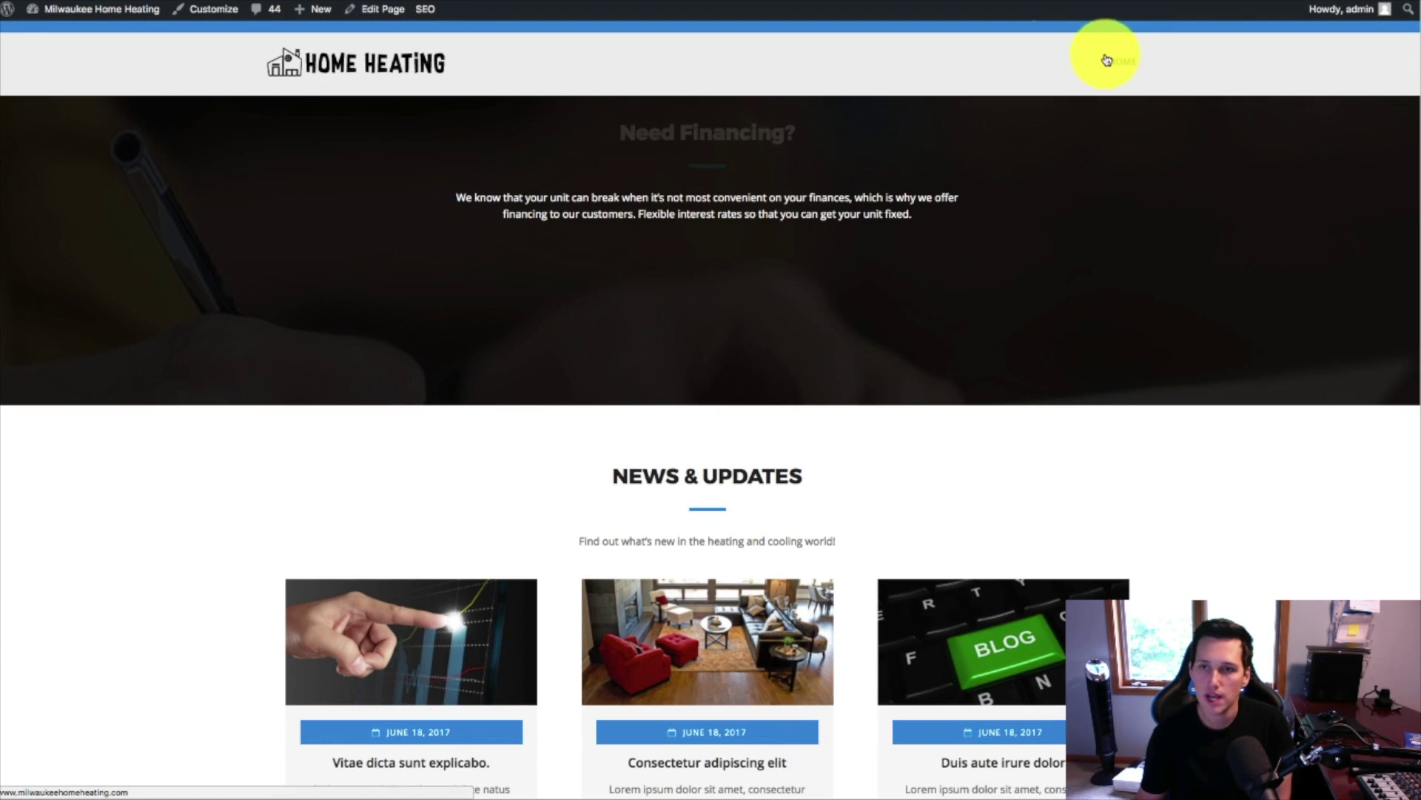
{"action": "scroll", "coordinate": [1122, 63], "scroll_direction": "up", "scroll_amount": 10}
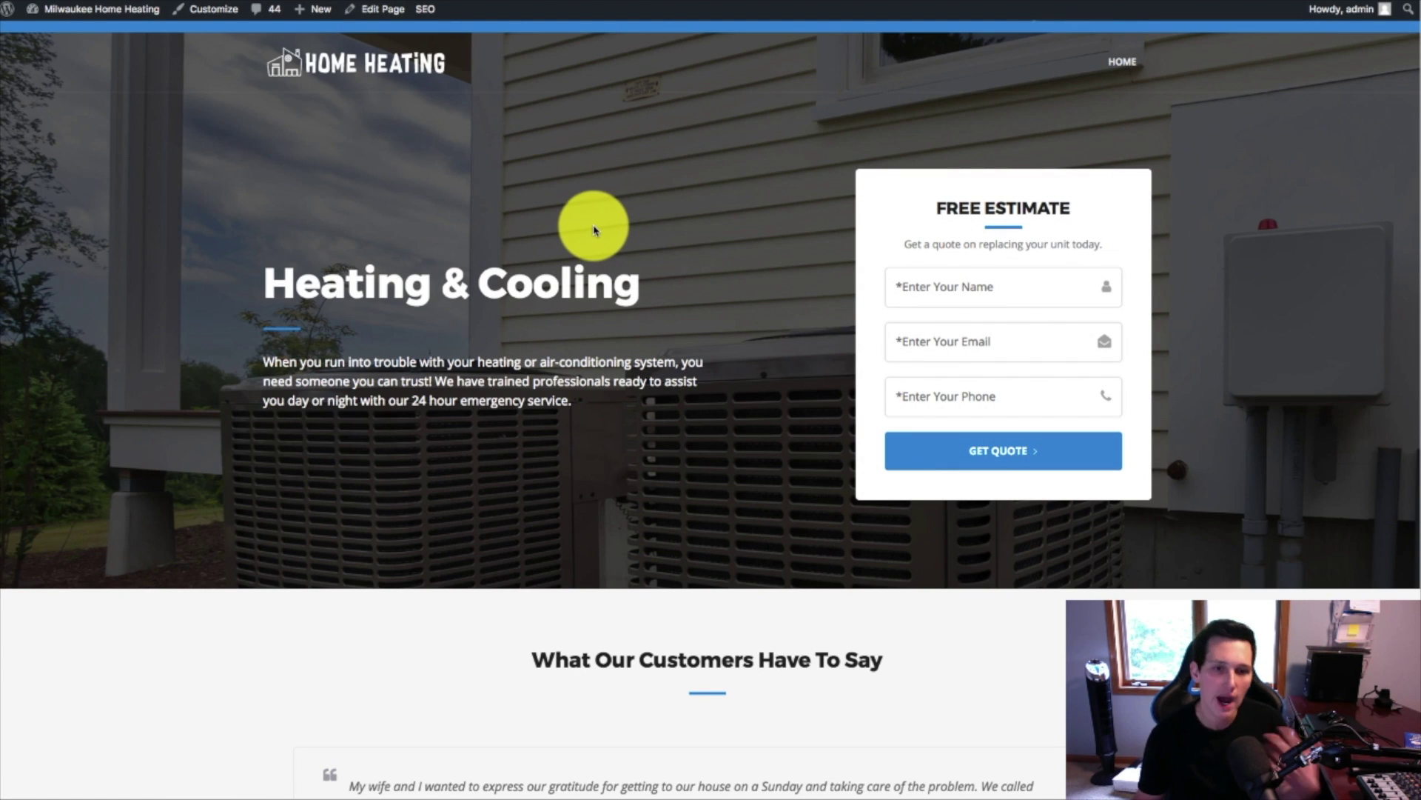
{"action": "scroll", "coordinate": [692, 259], "scroll_direction": "down", "scroll_amount": 12}
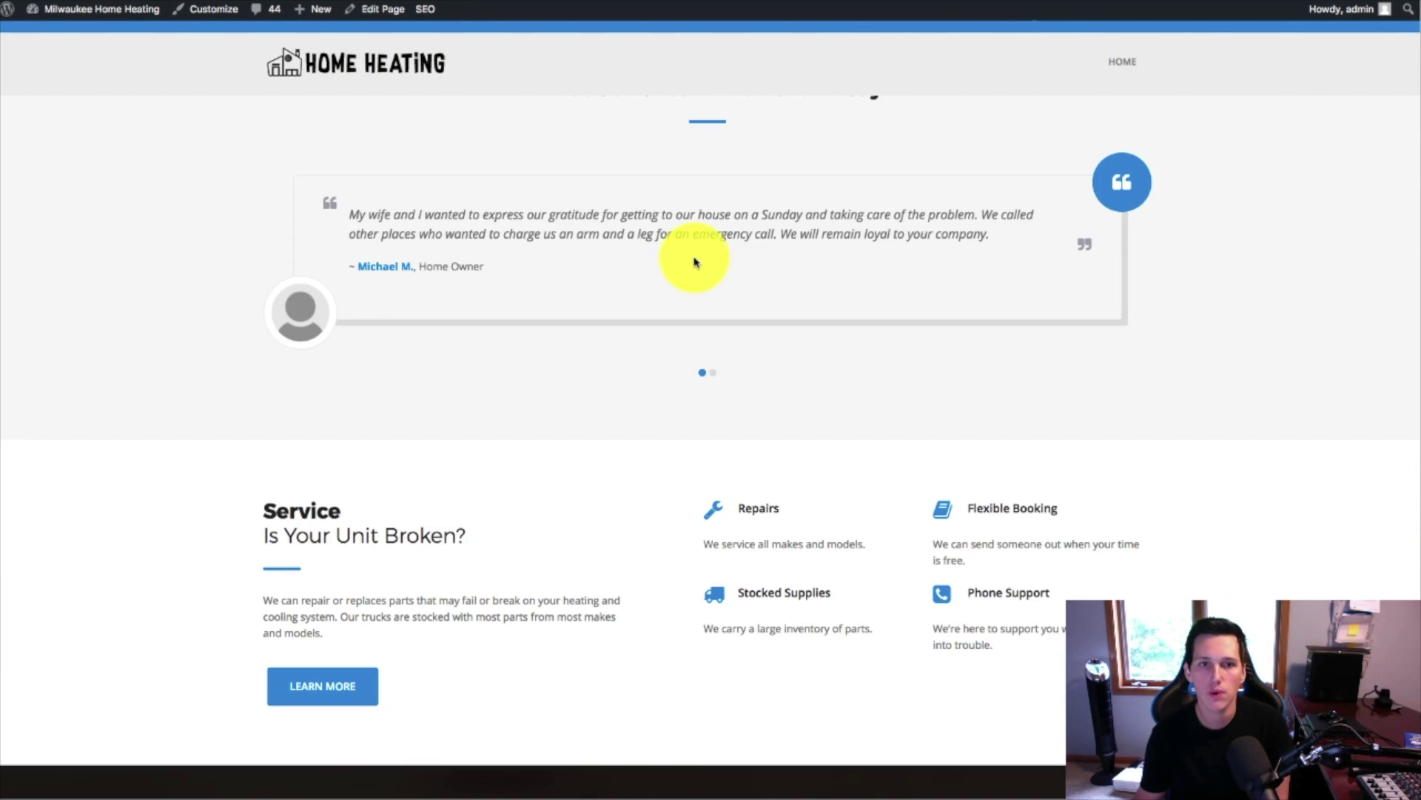
{"action": "scroll", "coordinate": [692, 261], "scroll_direction": "down", "scroll_amount": 10}
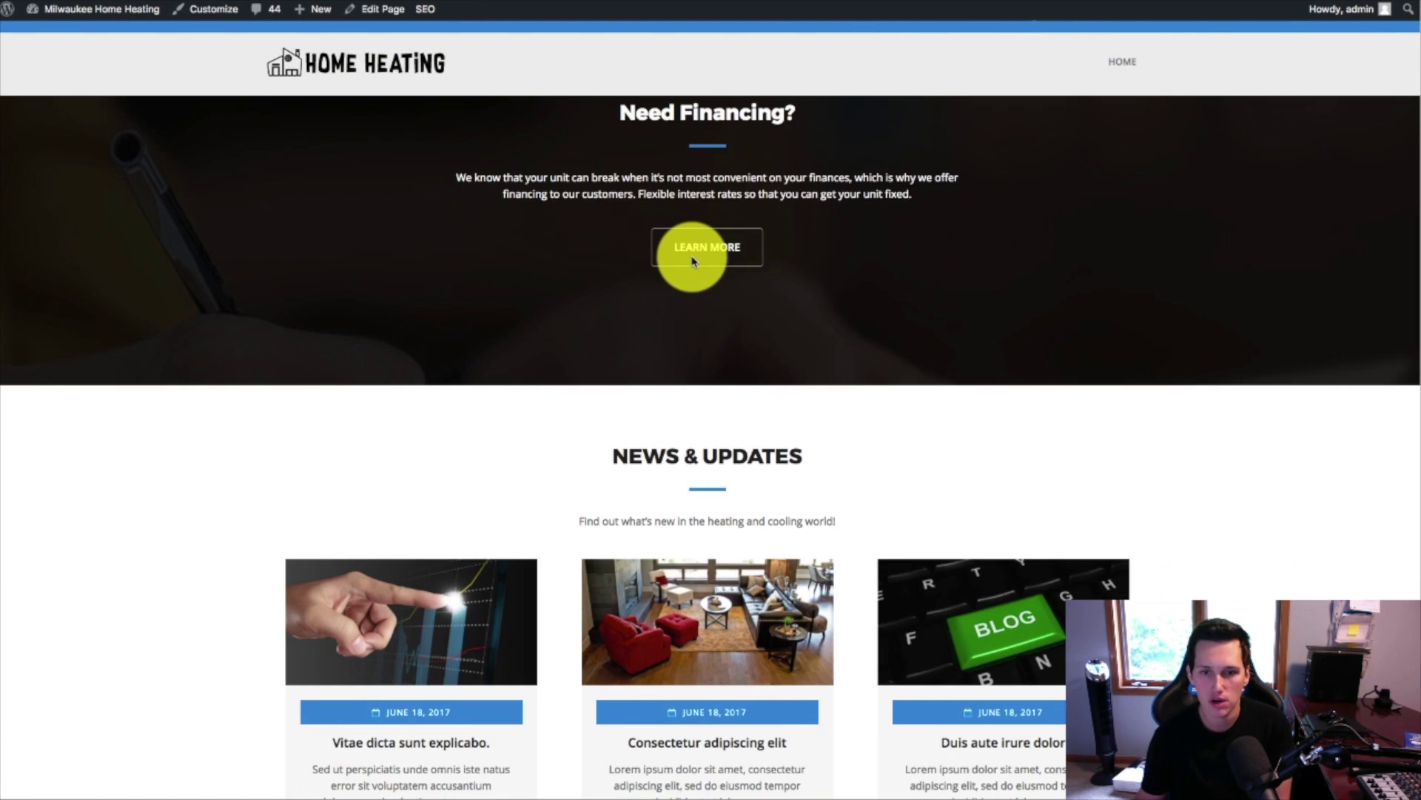
{"action": "scroll", "coordinate": [692, 261], "scroll_direction": "down", "scroll_amount": 5}
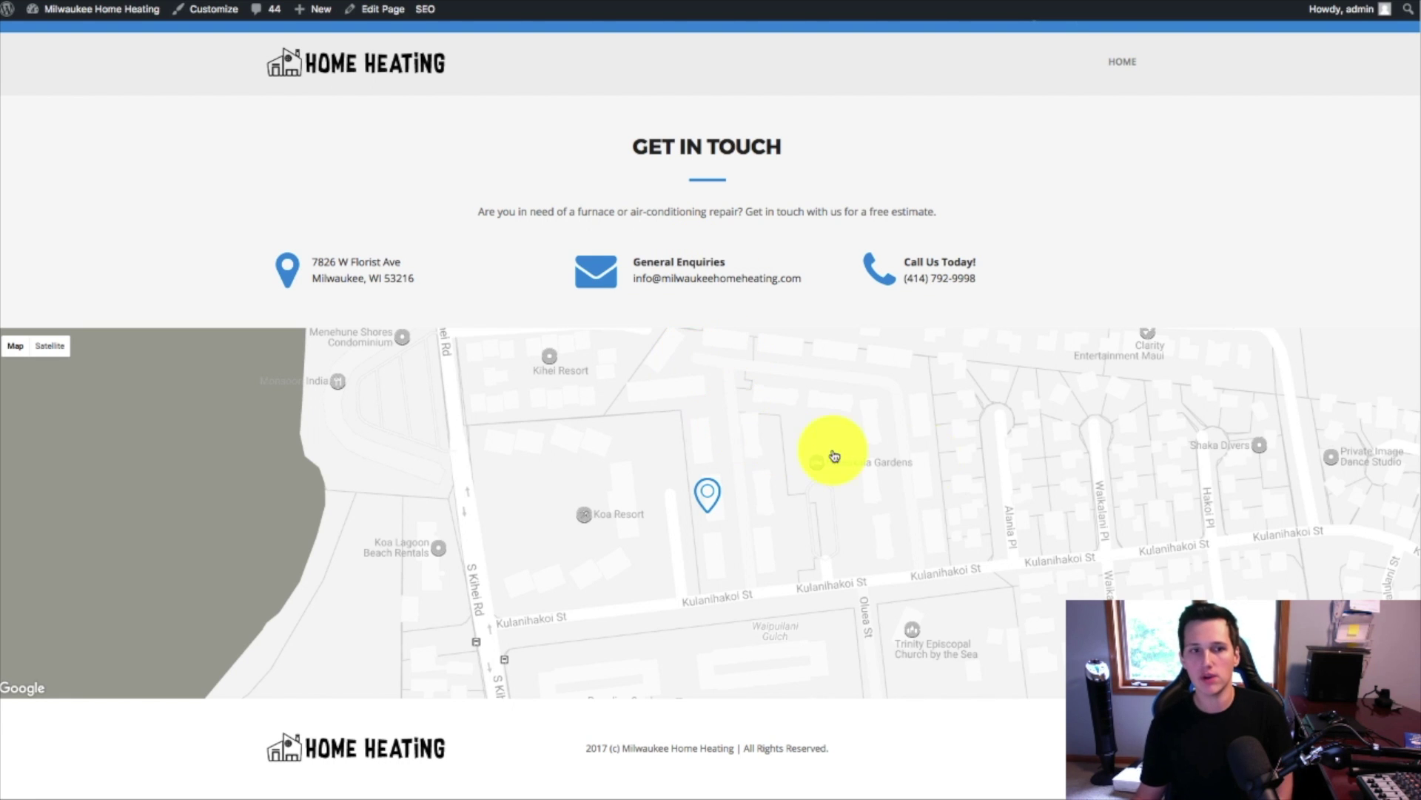
{"action": "scroll", "coordinate": [781, 434], "scroll_direction": "up", "scroll_amount": 20}
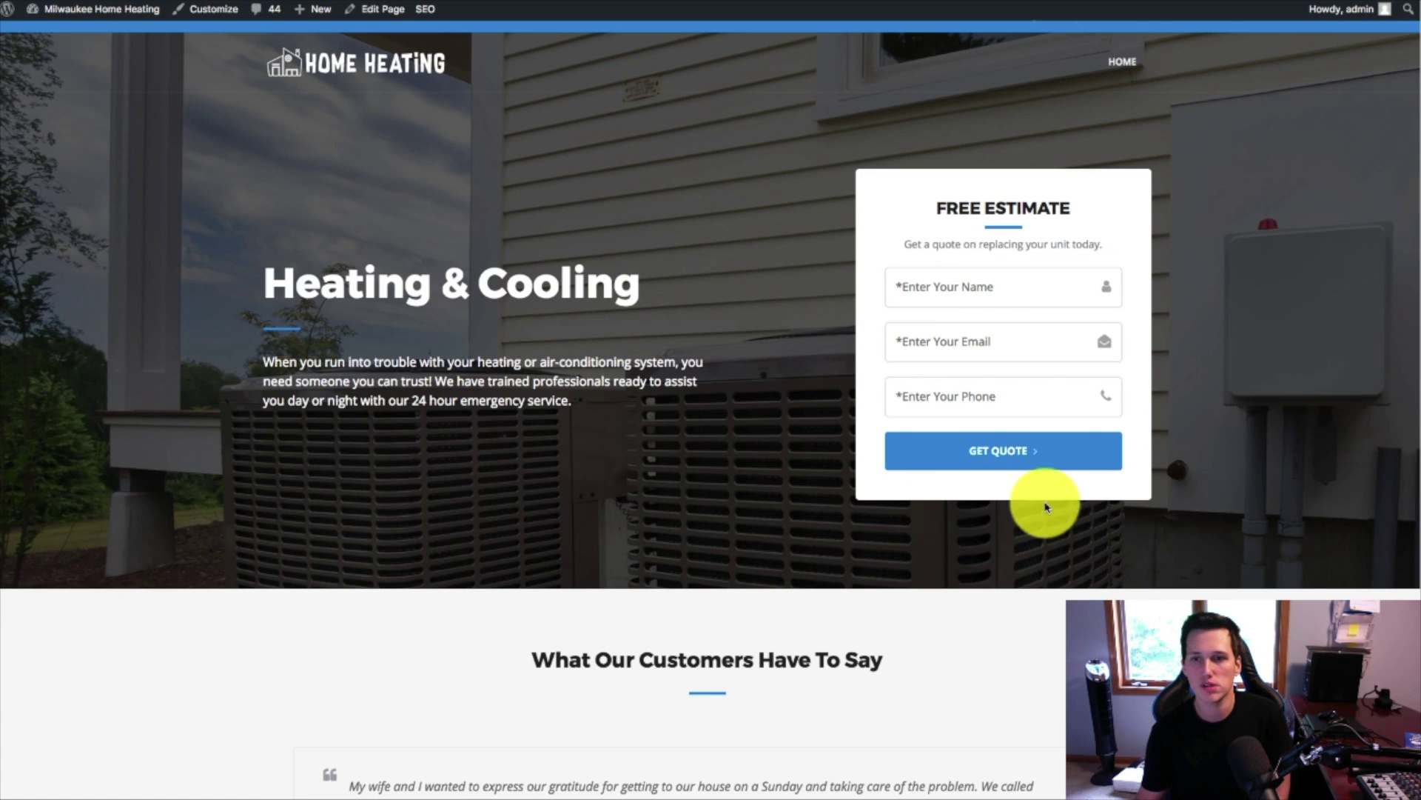
{"action": "scroll", "coordinate": [1214, 544], "scroll_direction": "down", "scroll_amount": 5}
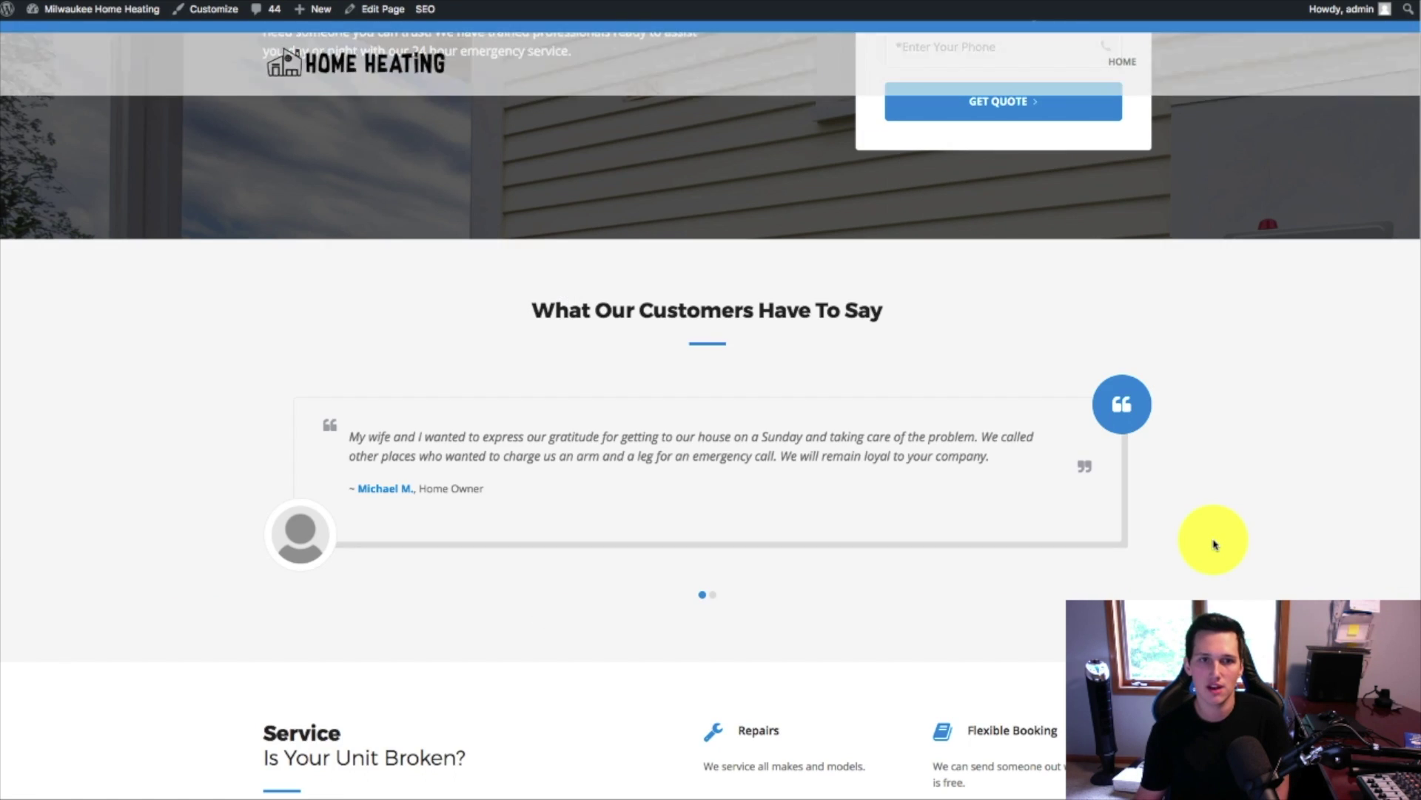
{"action": "scroll", "coordinate": [1215, 544], "scroll_direction": "up", "scroll_amount": 5}
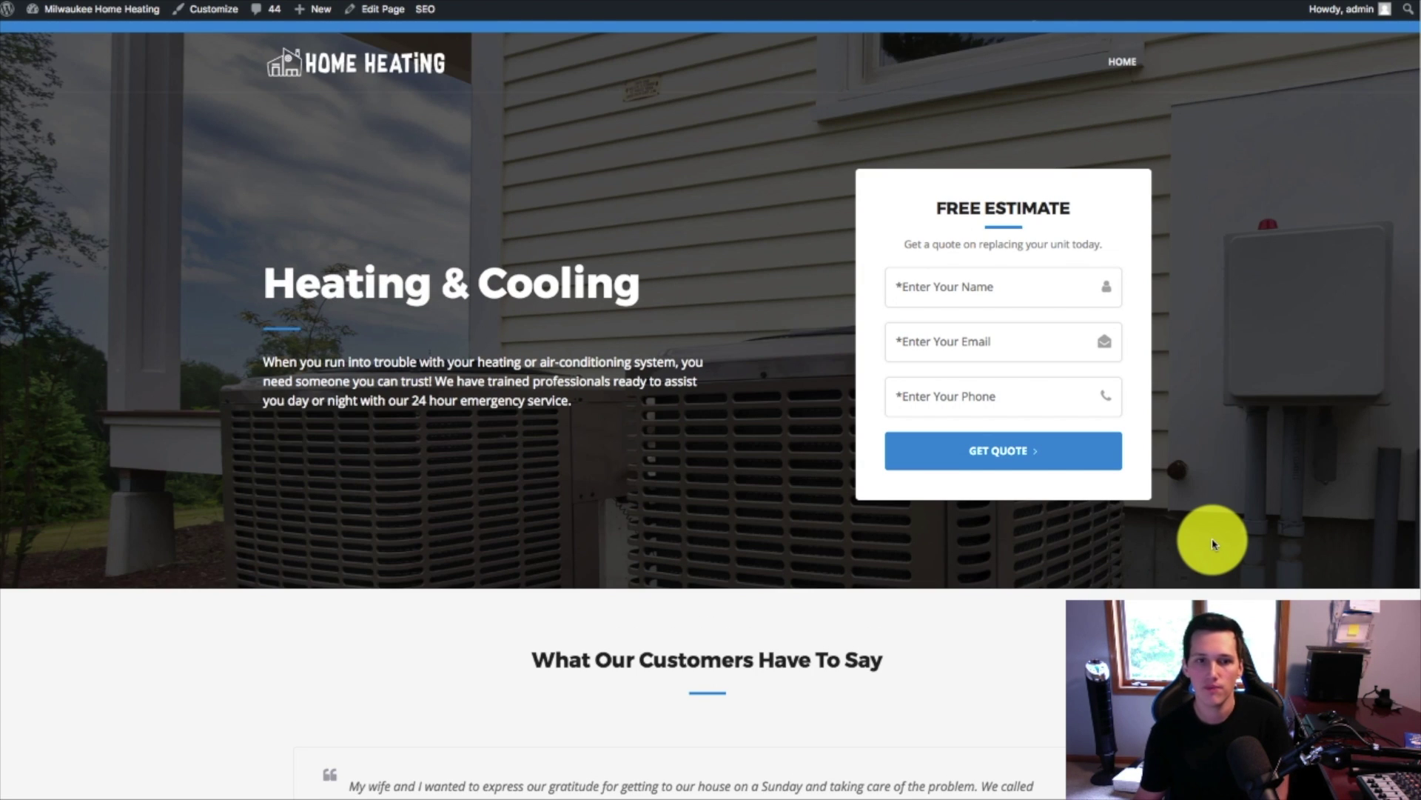